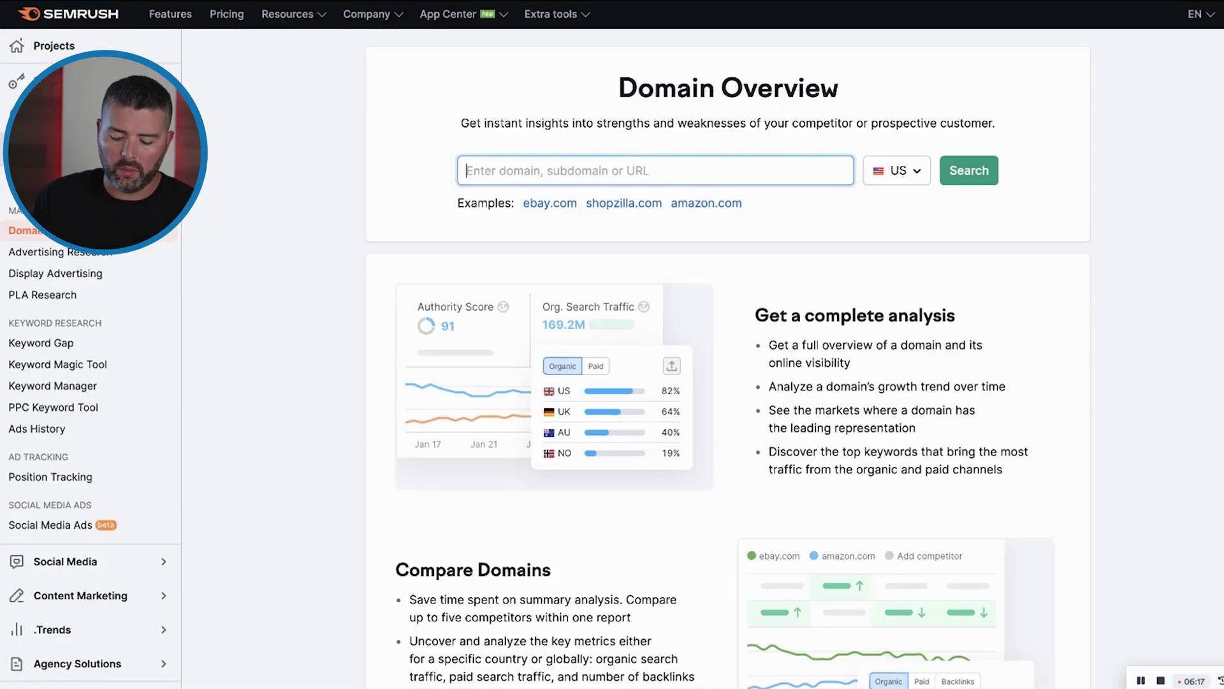
Step: Search 'pomade' in the Keyword Magic Tool (US database), returning 36,873 keywords with 491.2K volume
text(pomade)
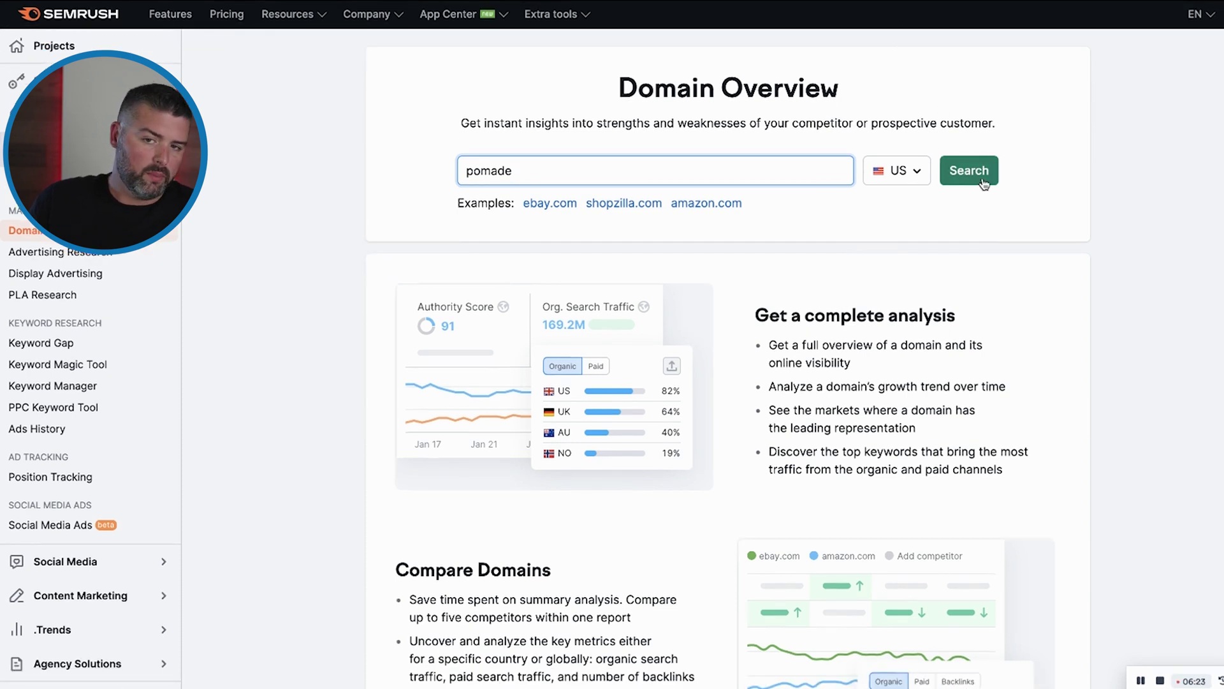
click(984, 181)
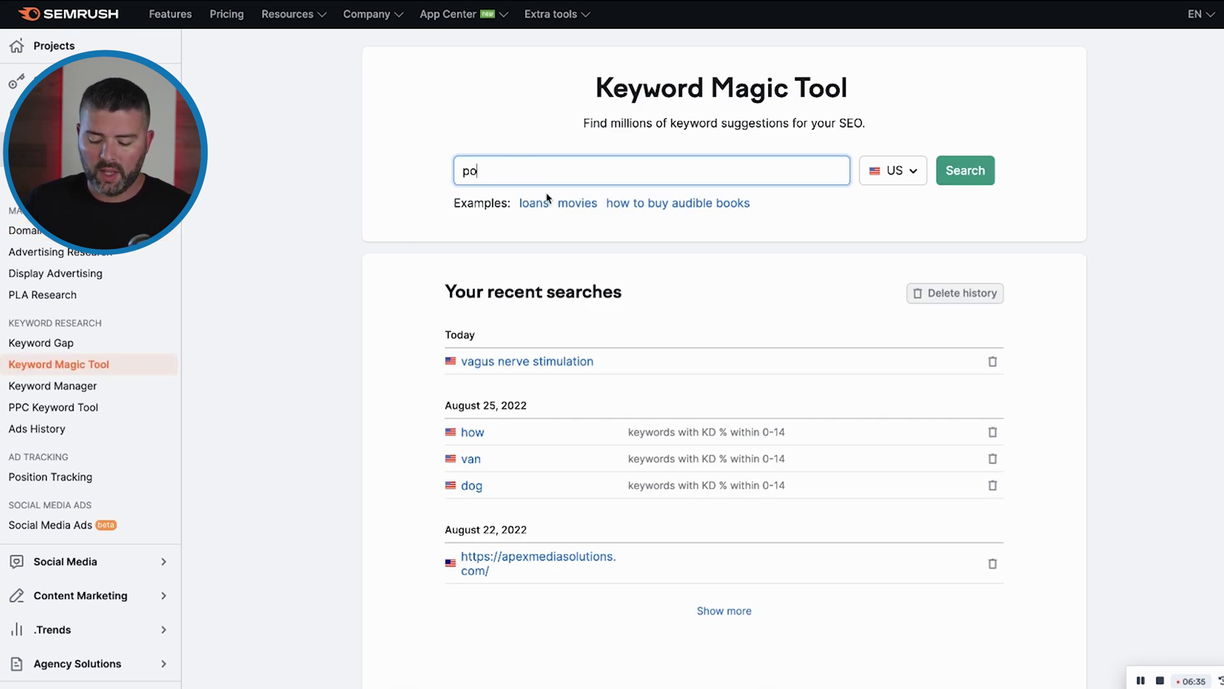
text(e)
key(Return)
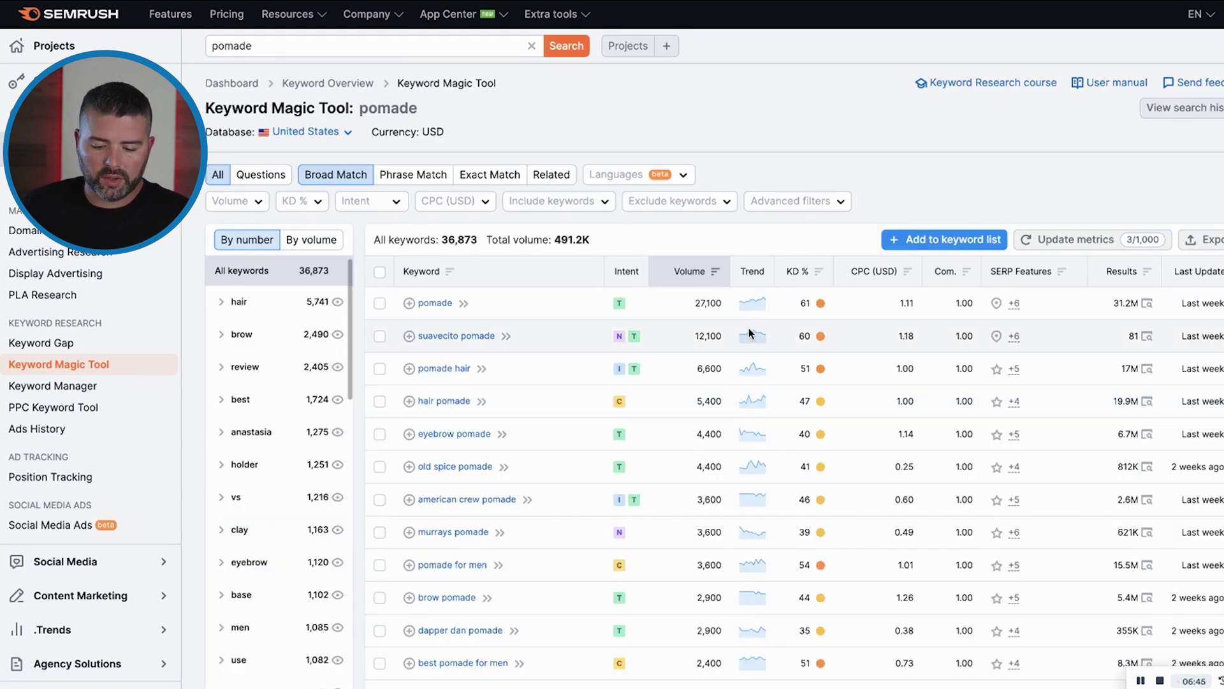
scroll(750, 332, down, 3)
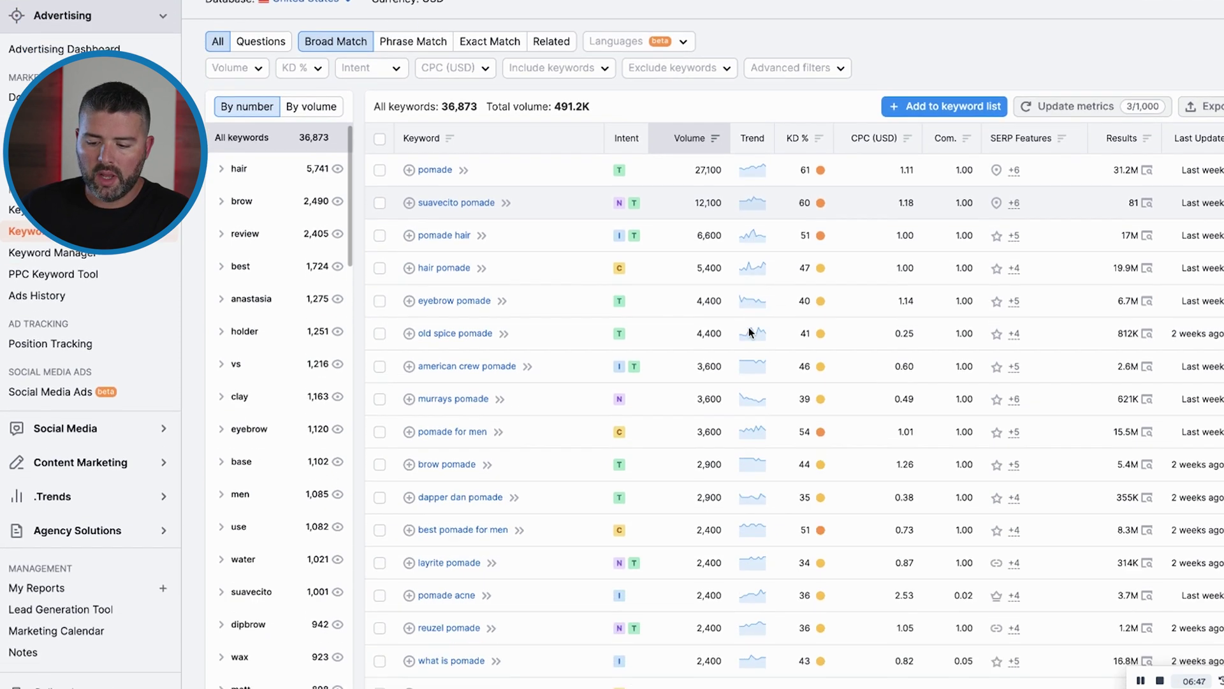
mouse_move(822, 155)
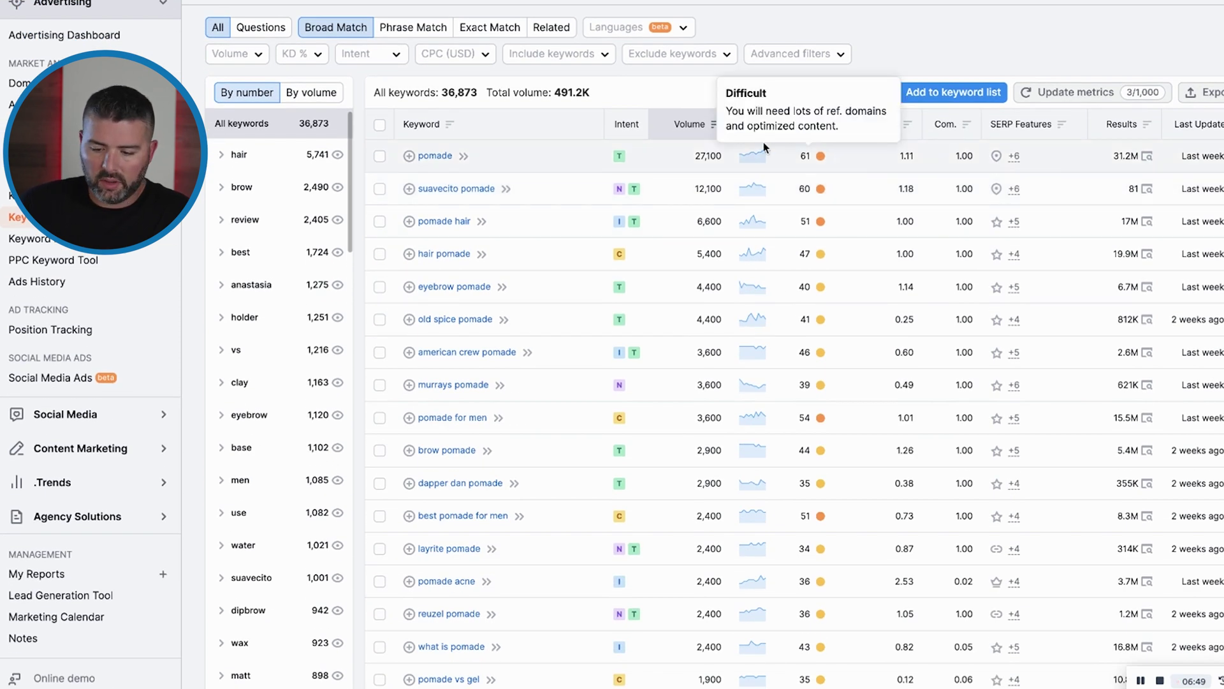
click(464, 157)
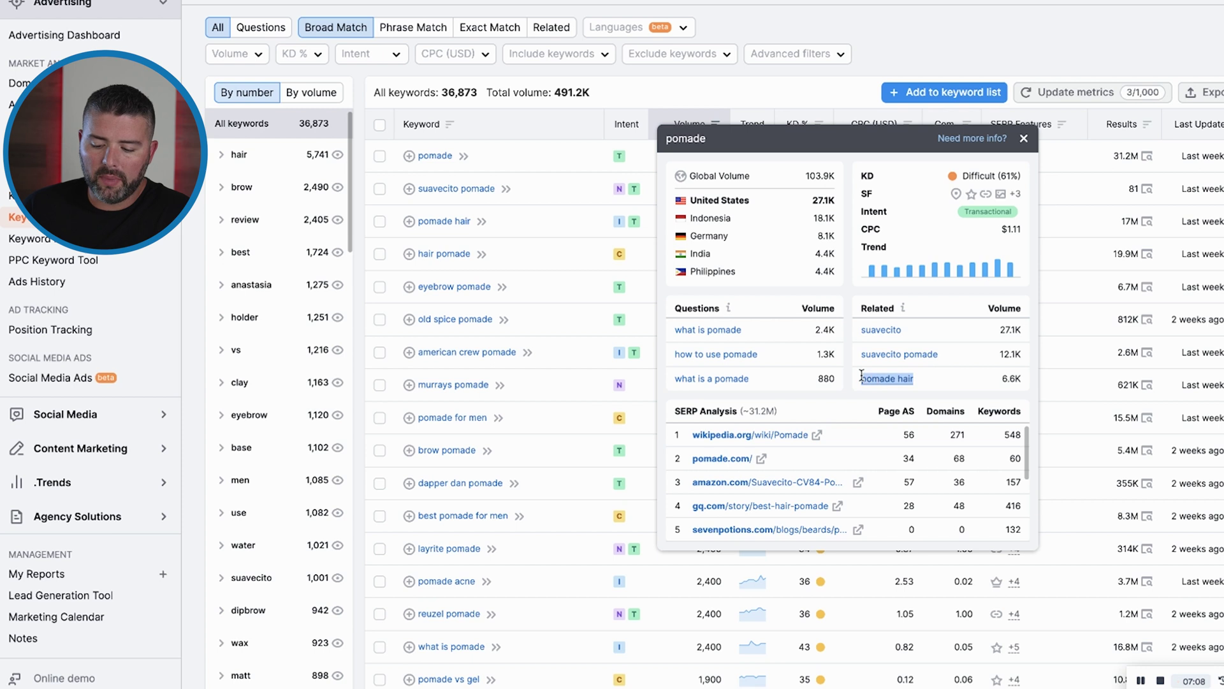
scroll(871, 482, down, 1)
scroll(871, 482, up, 1)
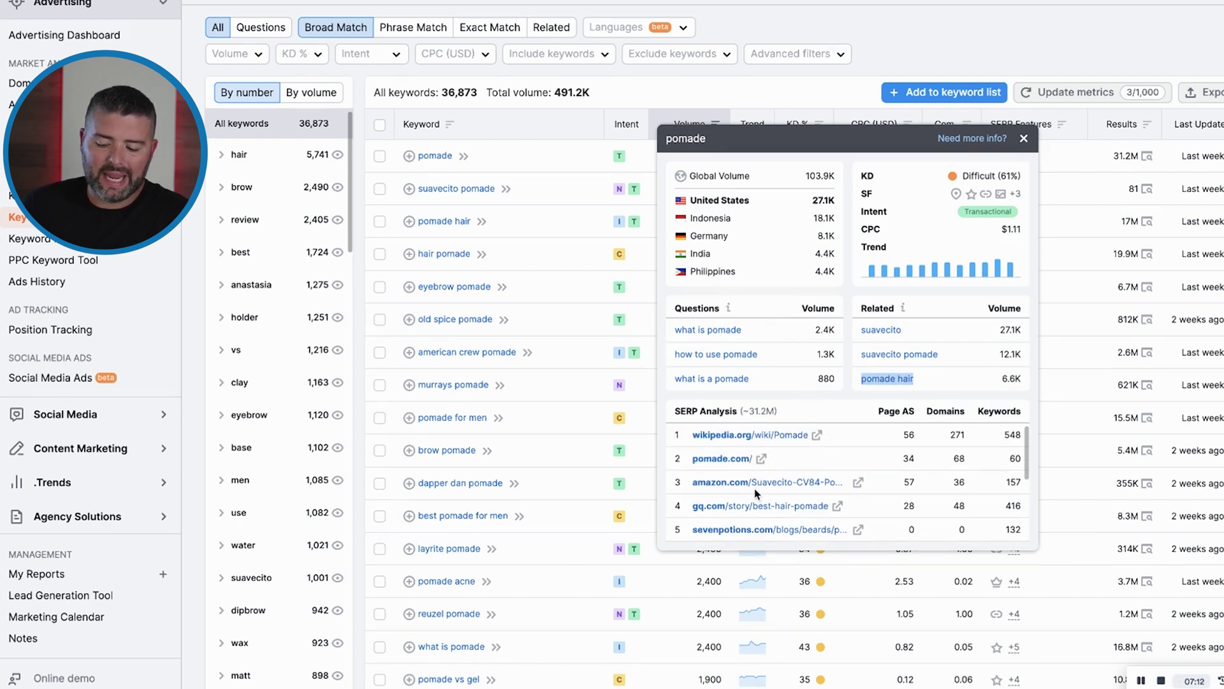
click(1024, 139)
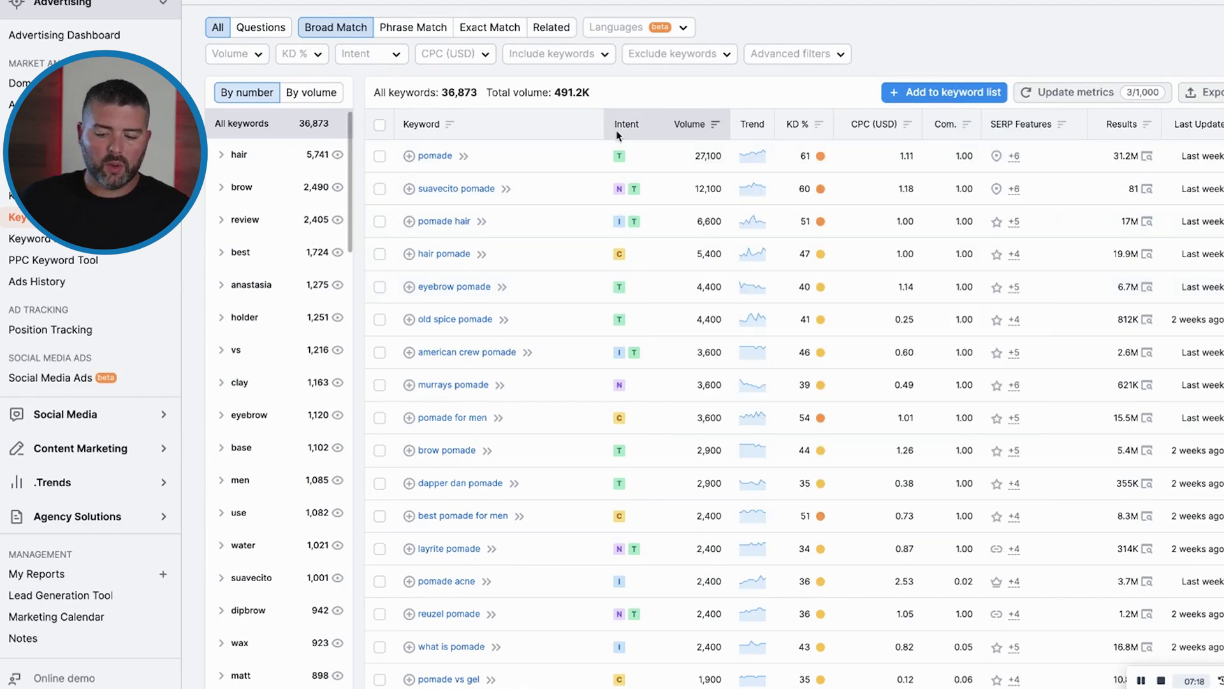
mouse_move(620, 161)
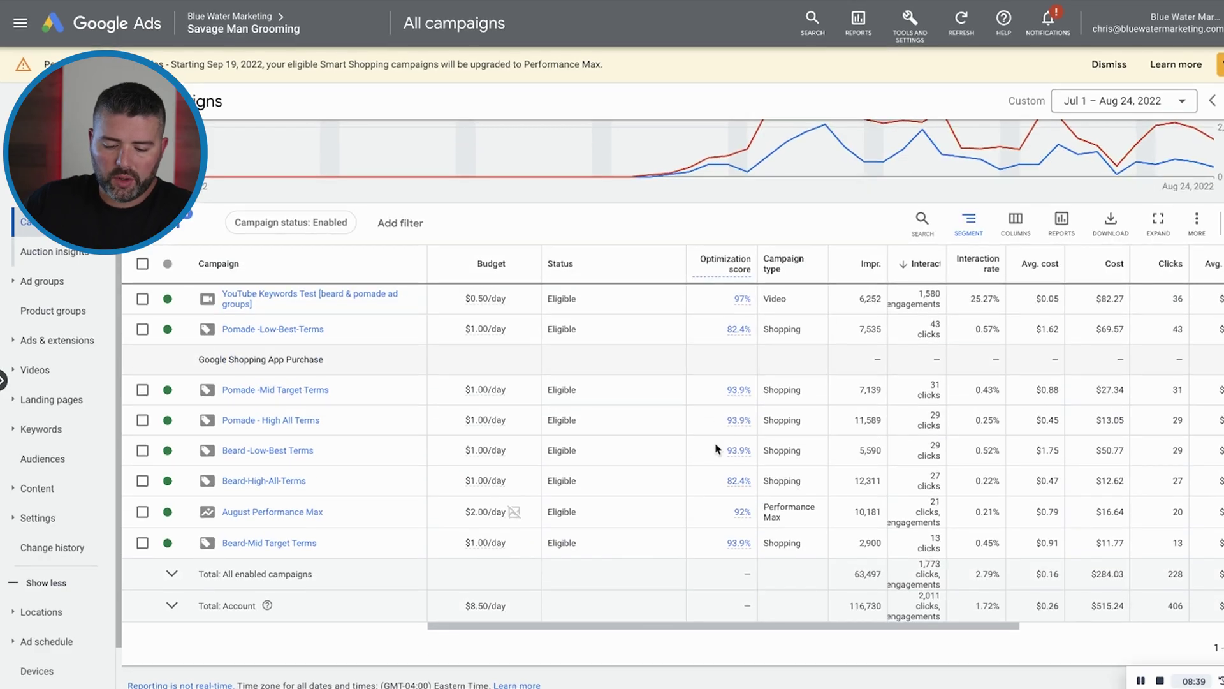
Step: Dismiss the Performance Max upgrade banner and go into the Pomade -Low-Best-Terms campaign
click(1109, 64)
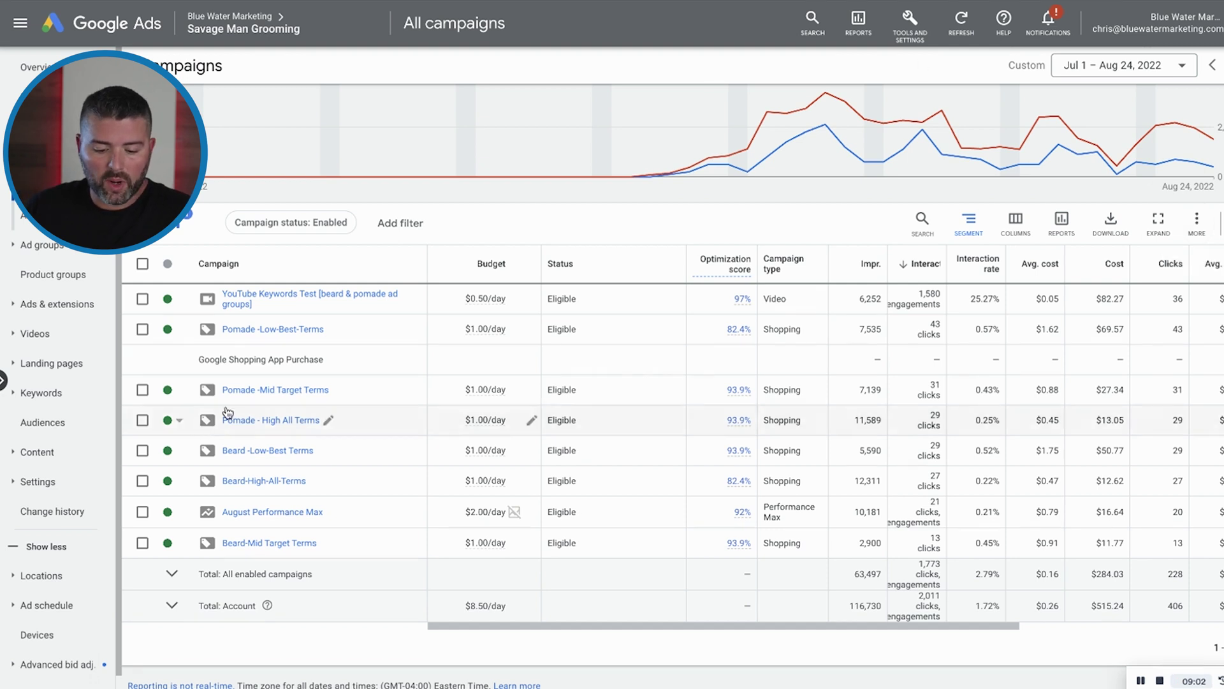
click(290, 329)
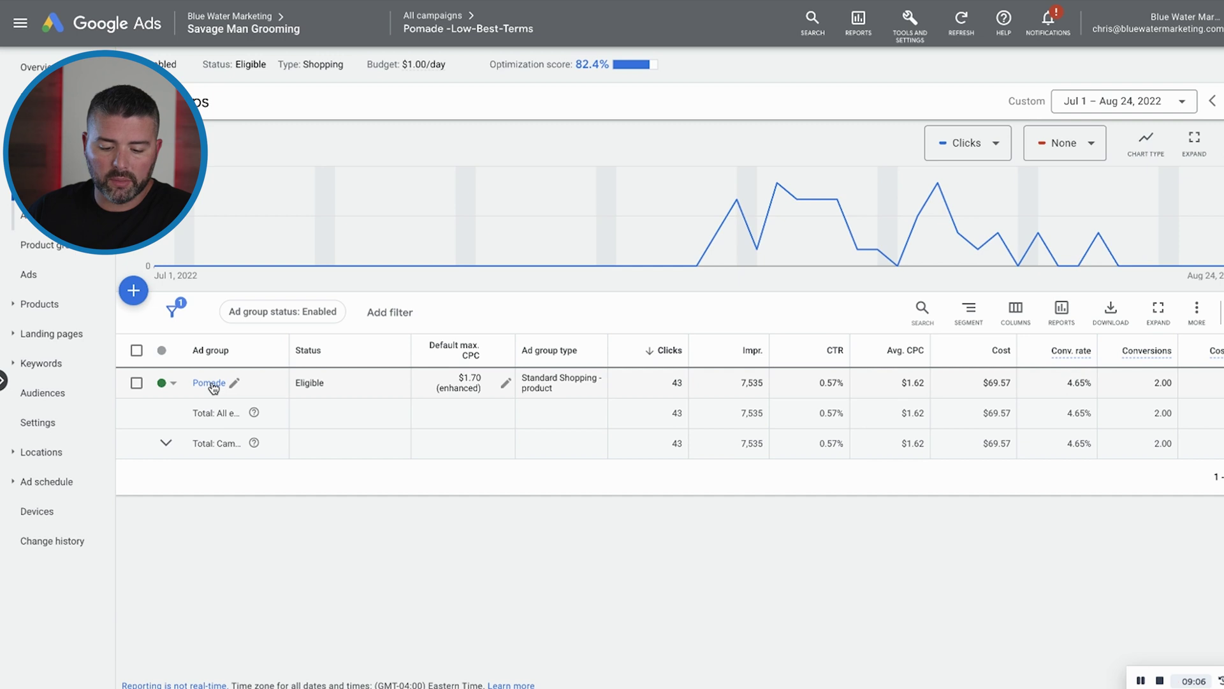
Step: Open the Pomade ad group and show 500 negative keywords per page
click(210, 382)
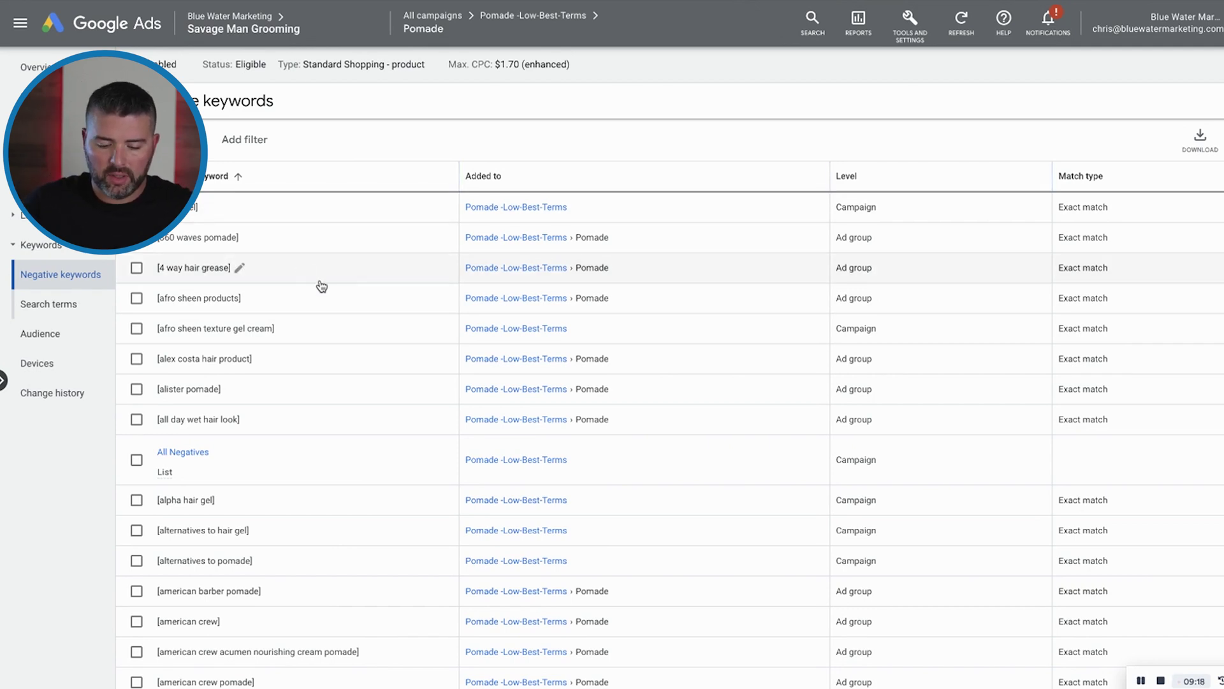
scroll(322, 286, down, 3)
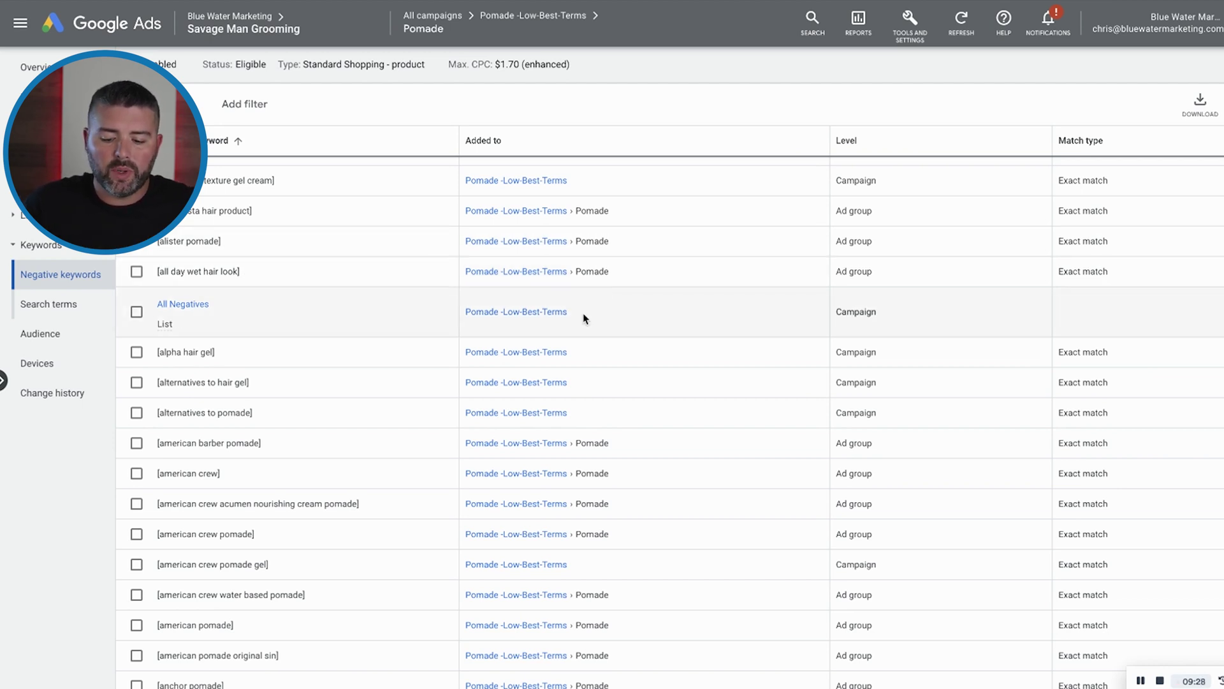
scroll(612, 374, up, 1)
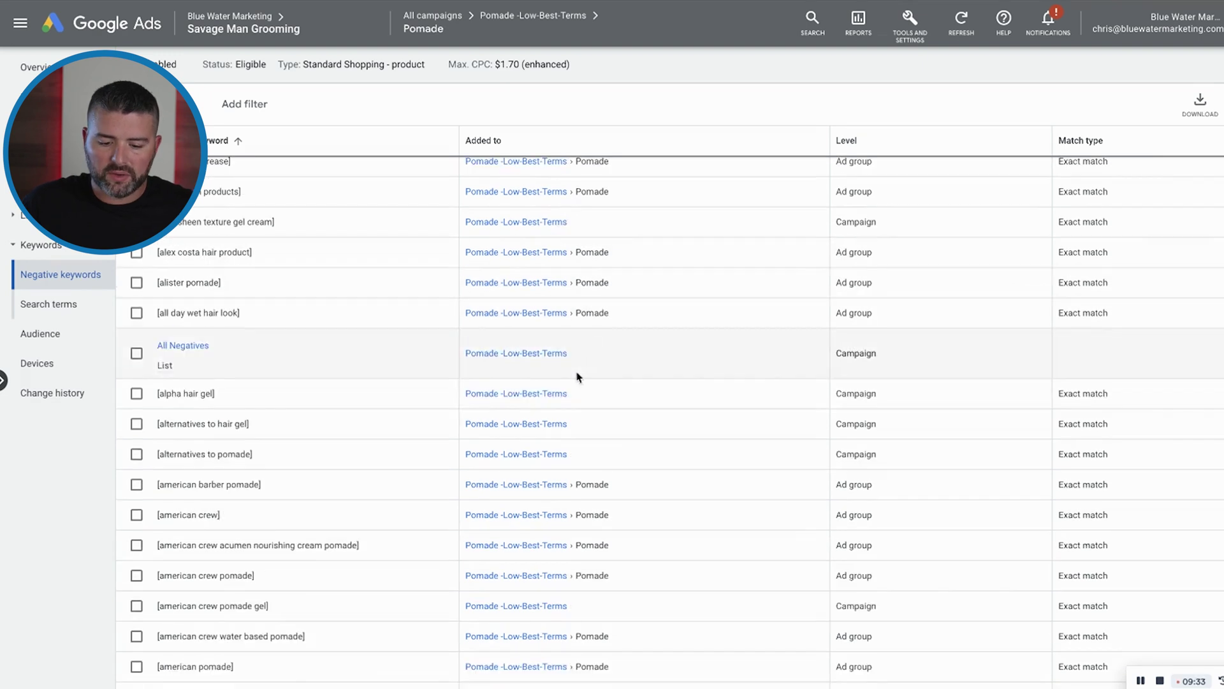
scroll(540, 266, down, 5)
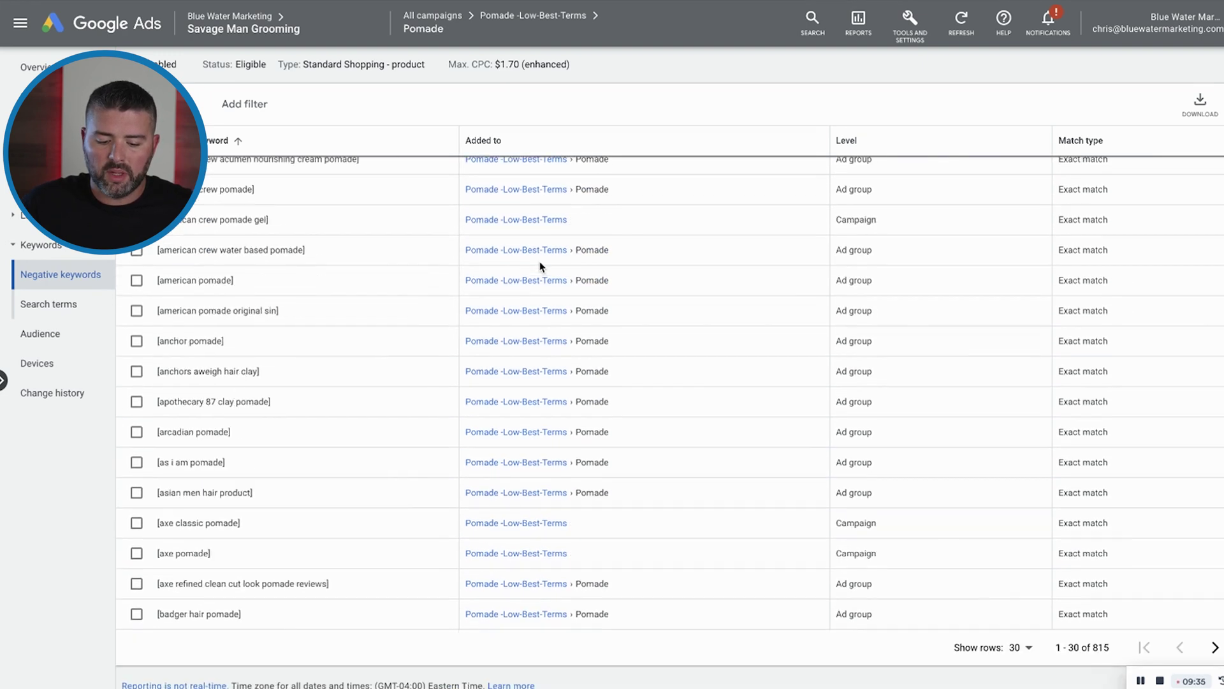
click(1021, 649)
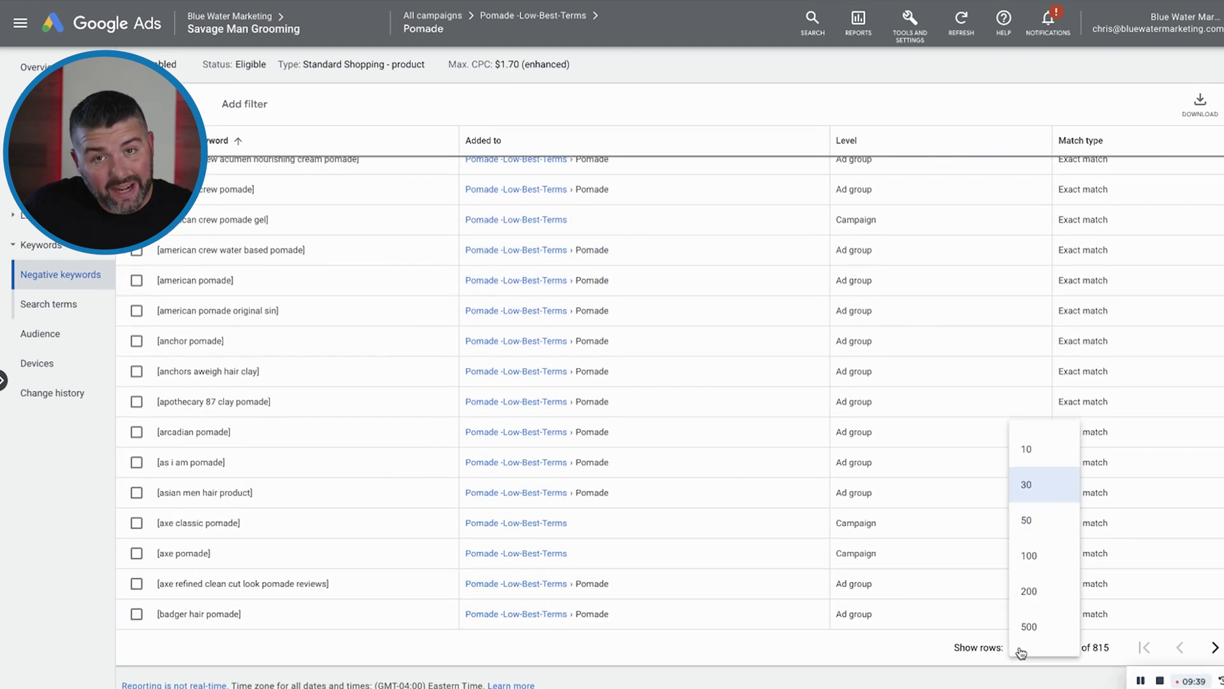
click(1029, 627)
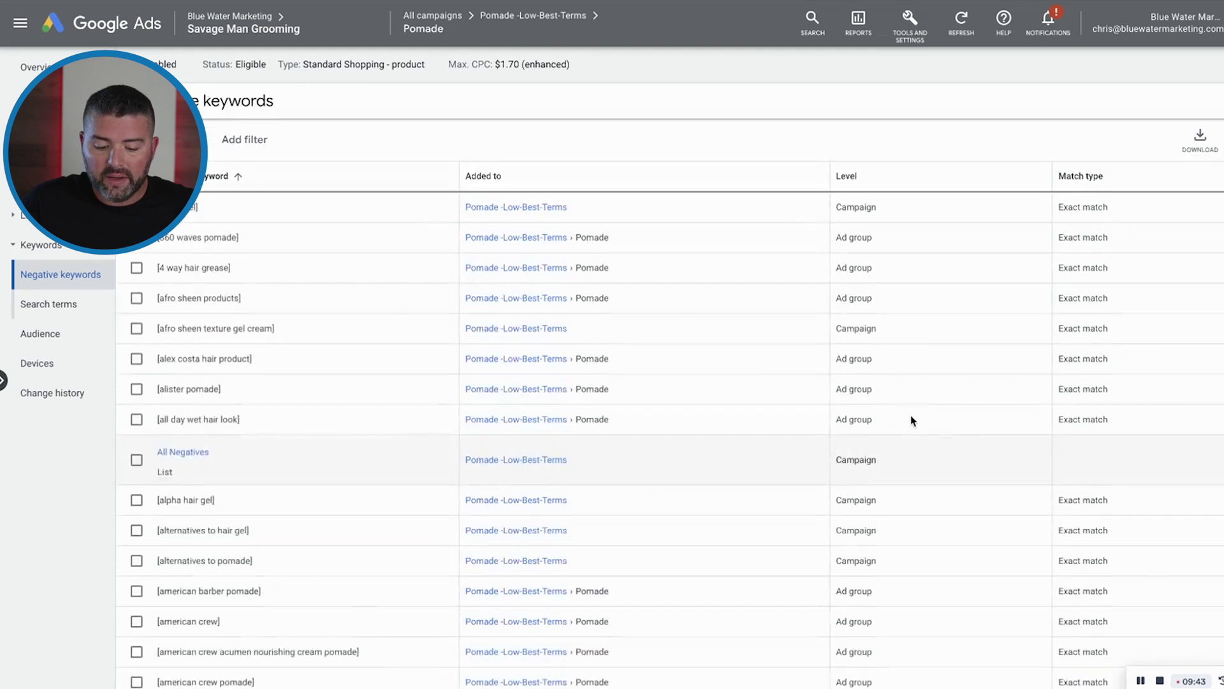
Step: View the Pomade ad group's search terms report: 37 clicks, $60.64 cost
scroll(910, 415, down, 4)
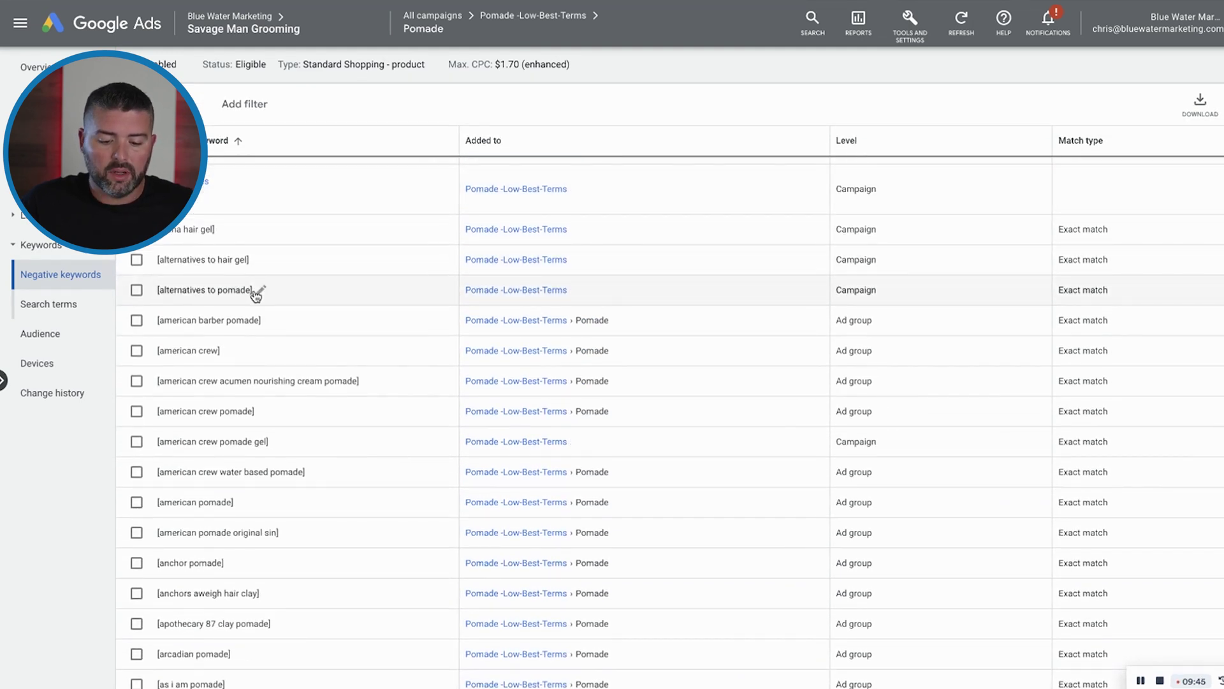
scroll(257, 292, down, 1)
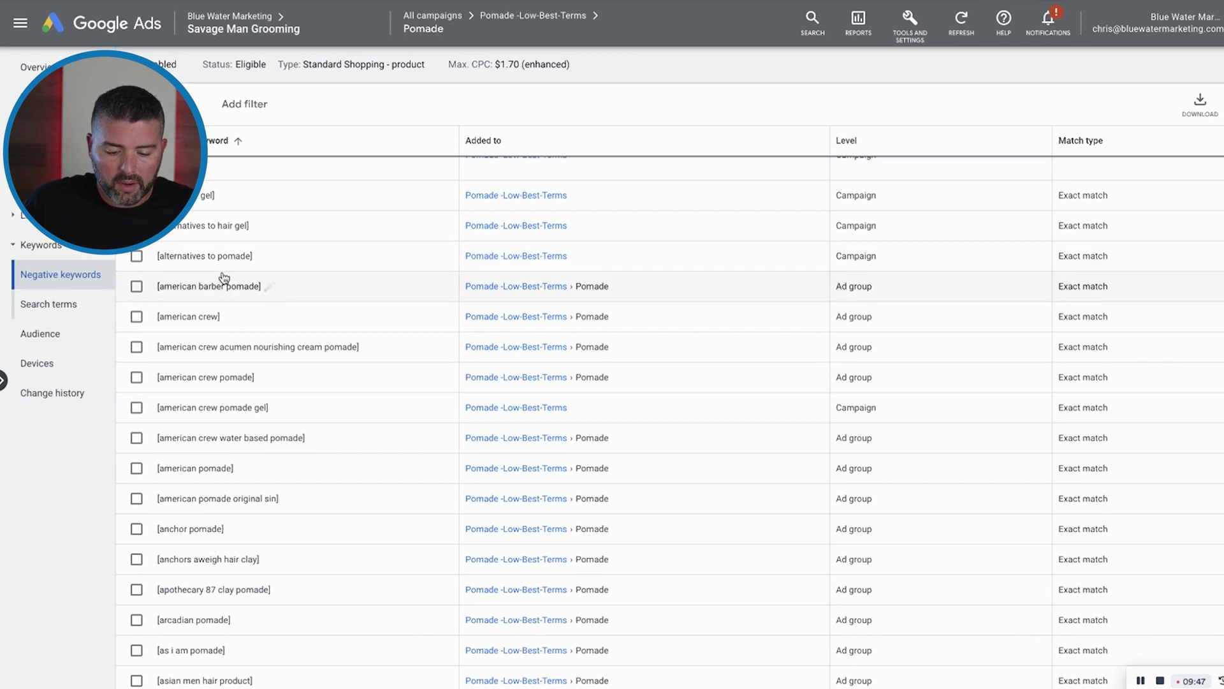
scroll(240, 297, down, 1)
scroll(239, 297, down, 1)
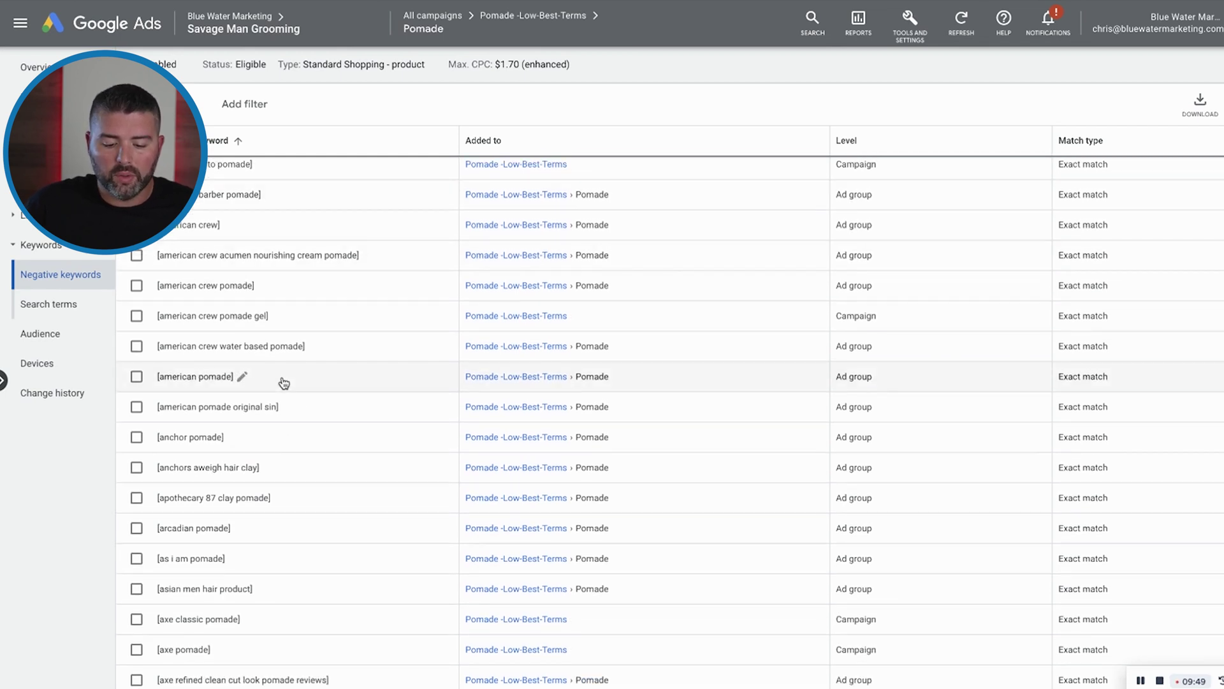
scroll(284, 382, up, 1)
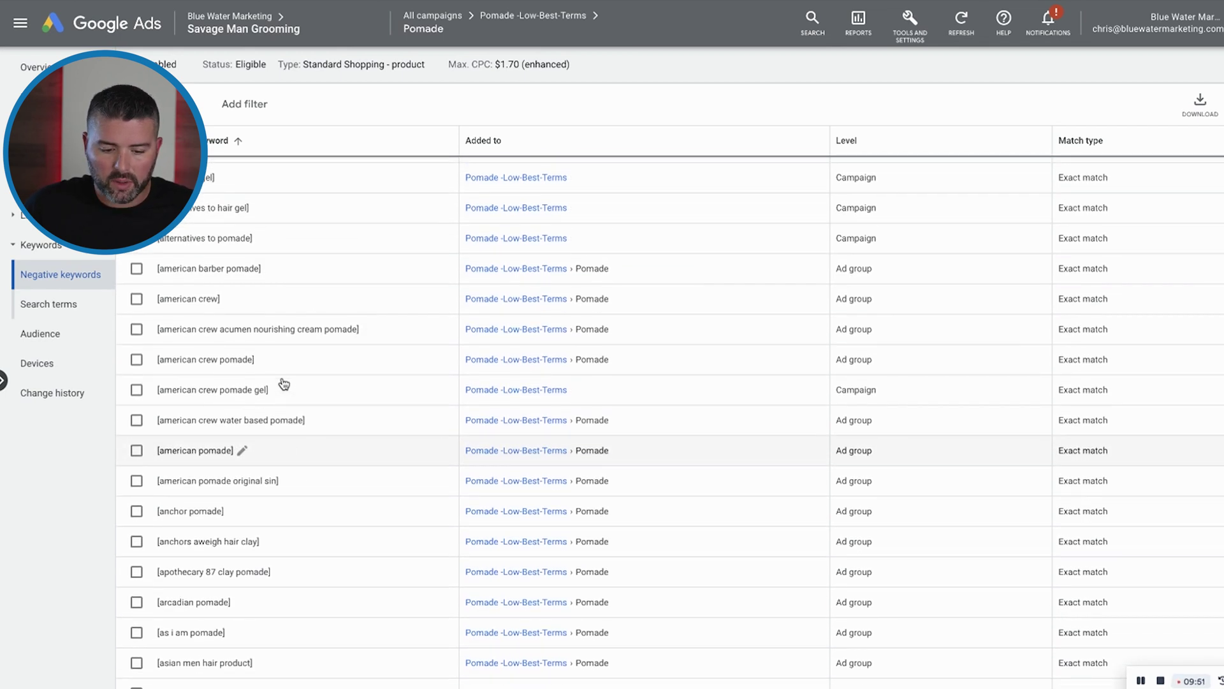
click(49, 304)
scroll(525, 361, down, 3)
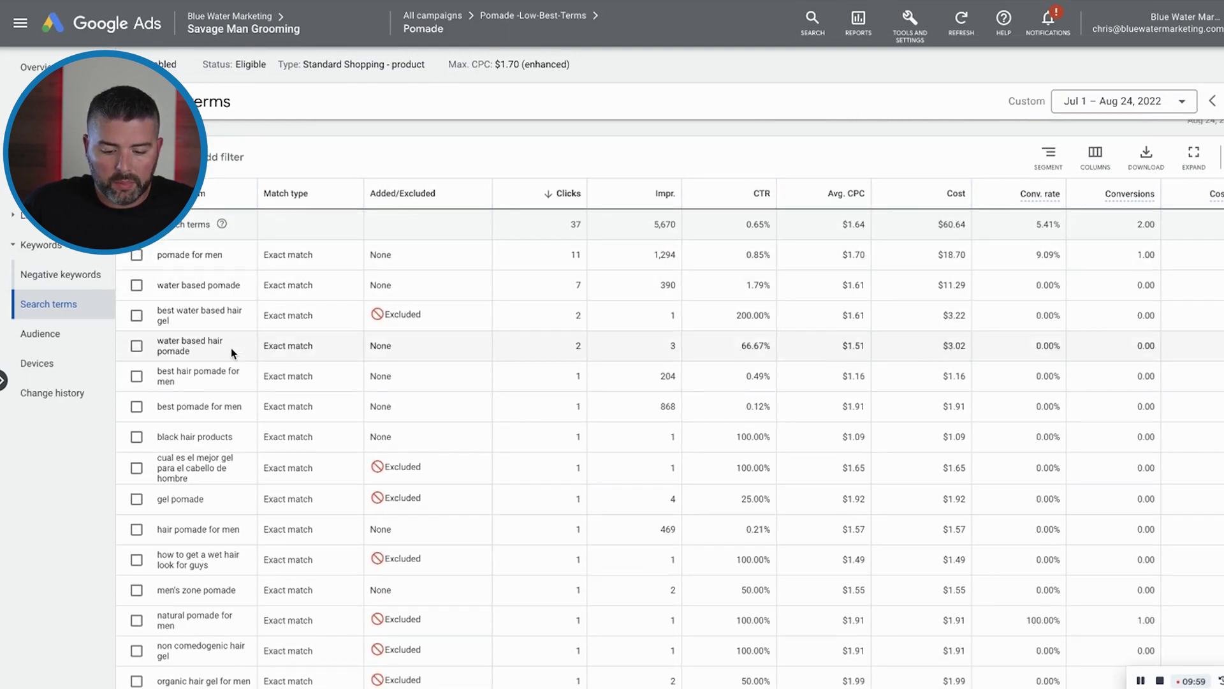
Step: Move from Pomade -Low-Best-Terms to the Pomade - High All Terms campaign's search terms
scroll(230, 346, down, 2)
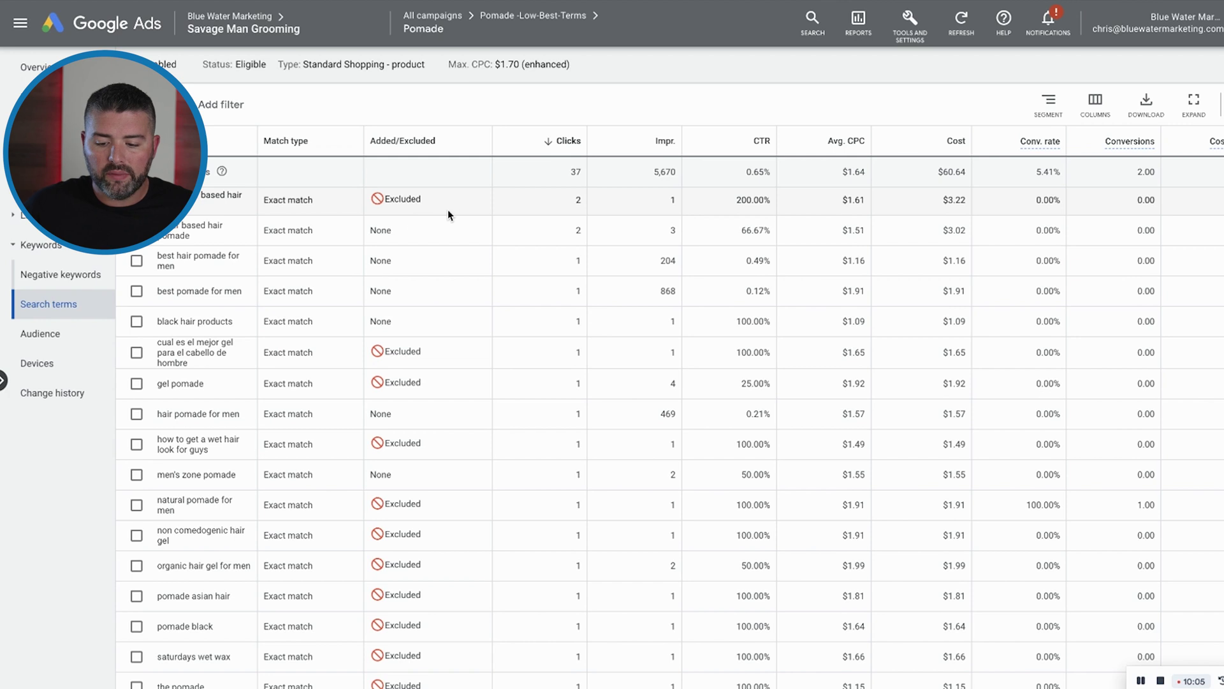
scroll(532, 318, up, 4)
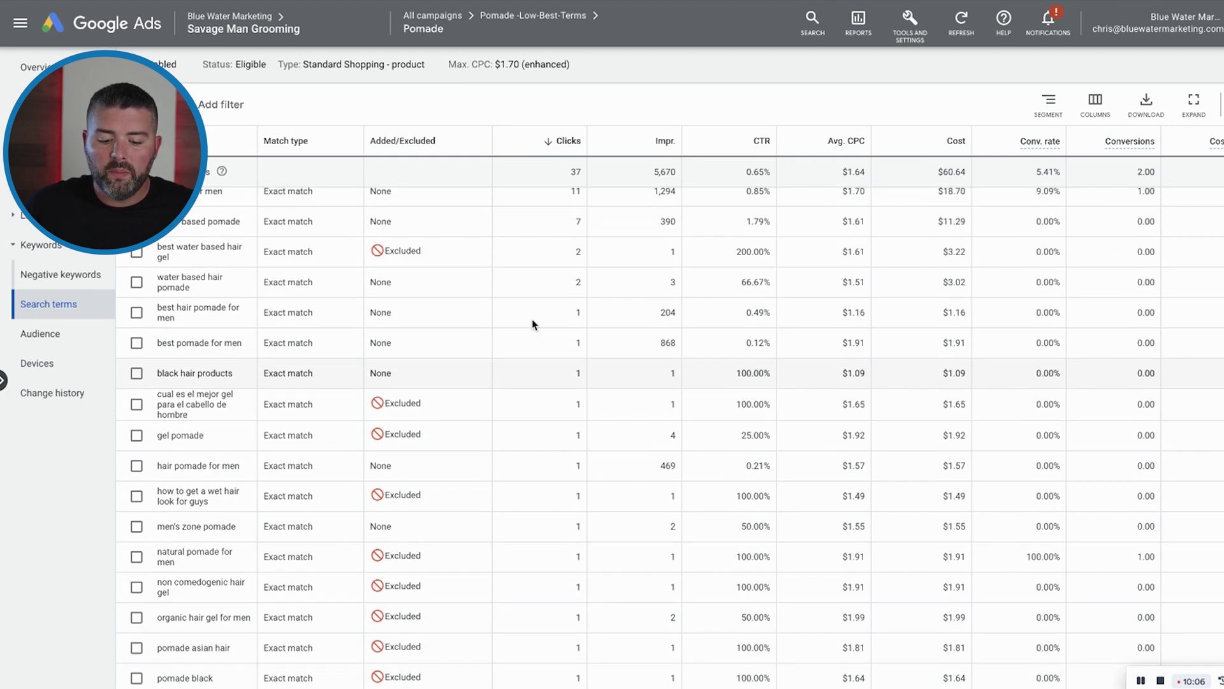
scroll(634, 480, down, 3)
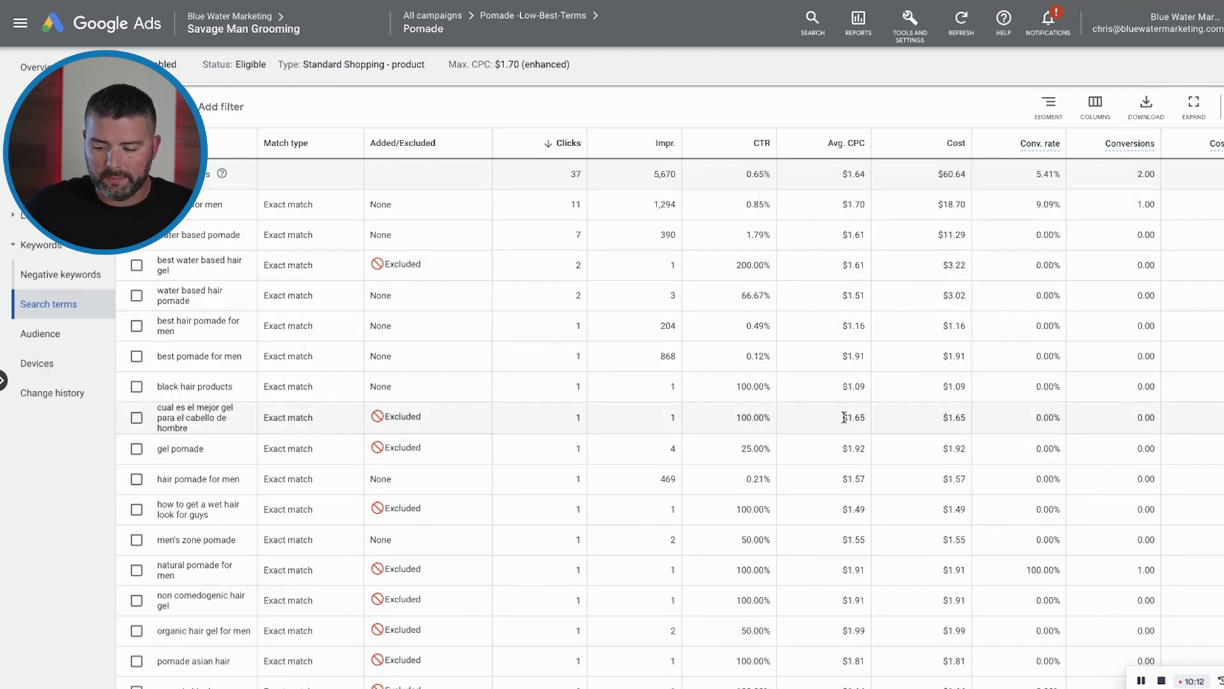
click(556, 23)
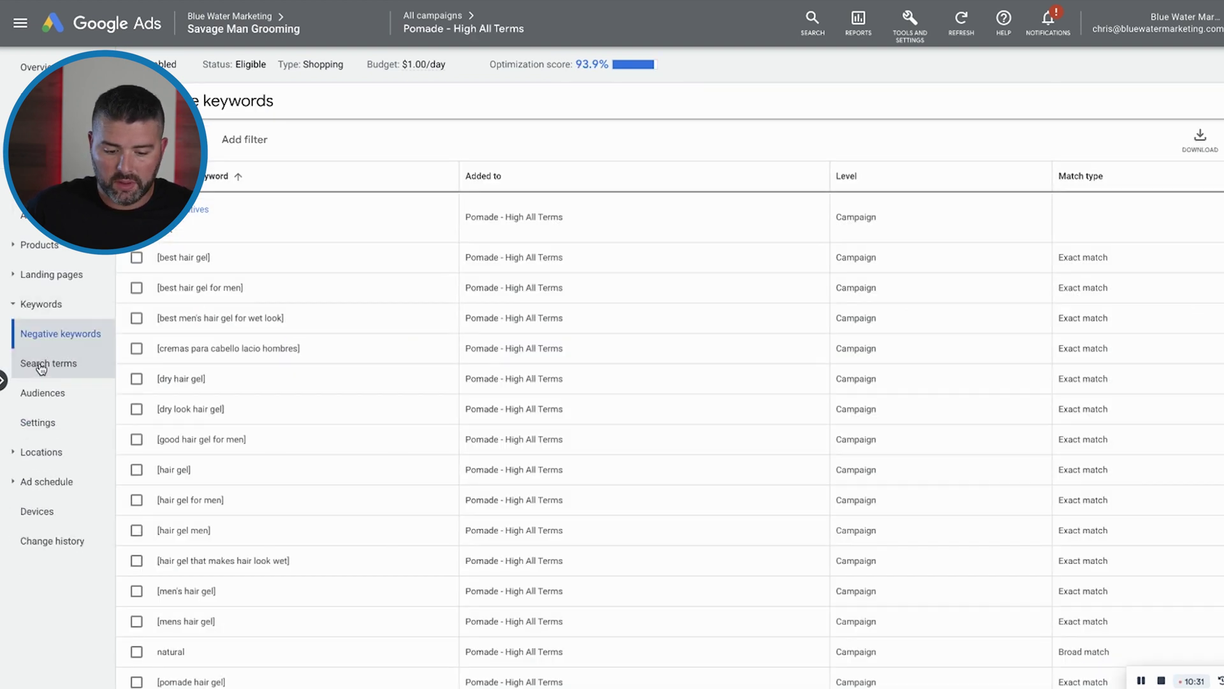
click(38, 363)
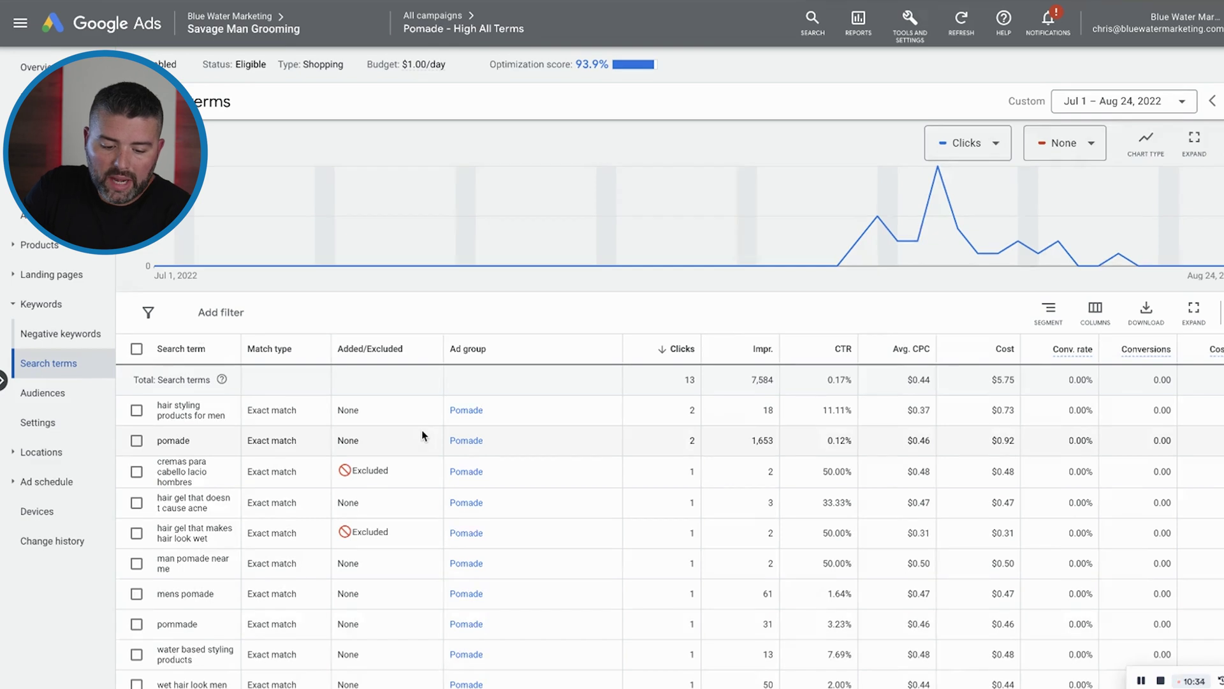
Step: Highlight the $0.37 average CPC in the campaign's search terms table
scroll(422, 436, down, 2)
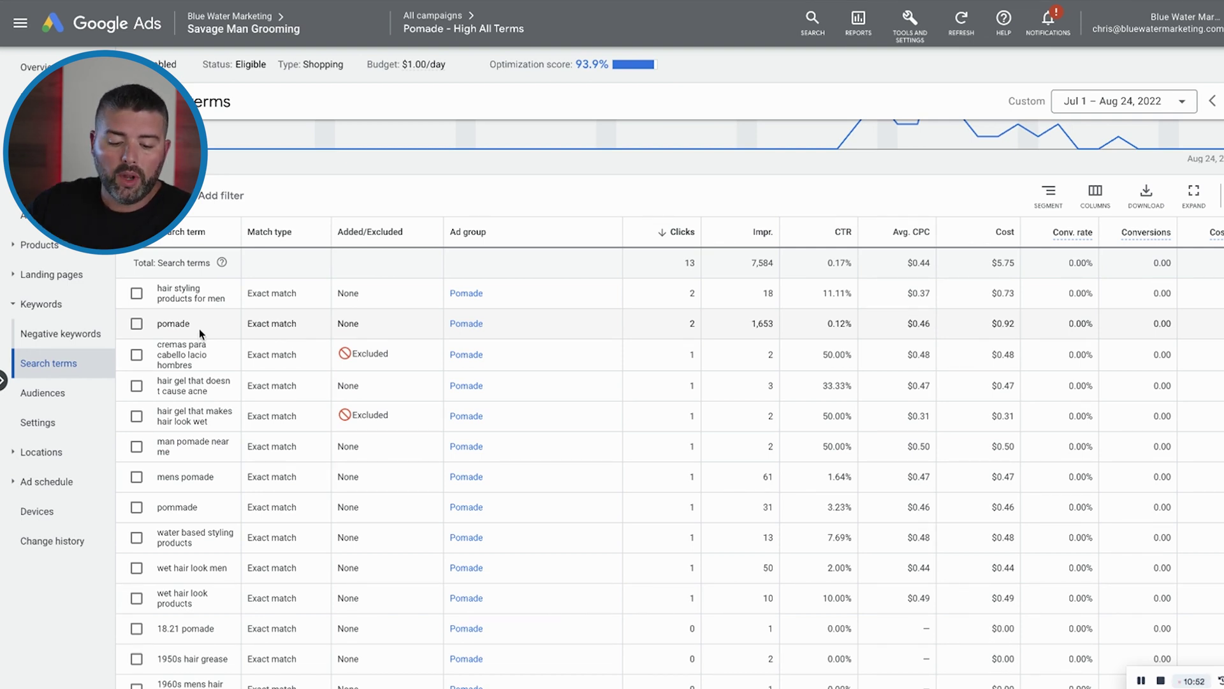
drag(908, 295, 929, 297)
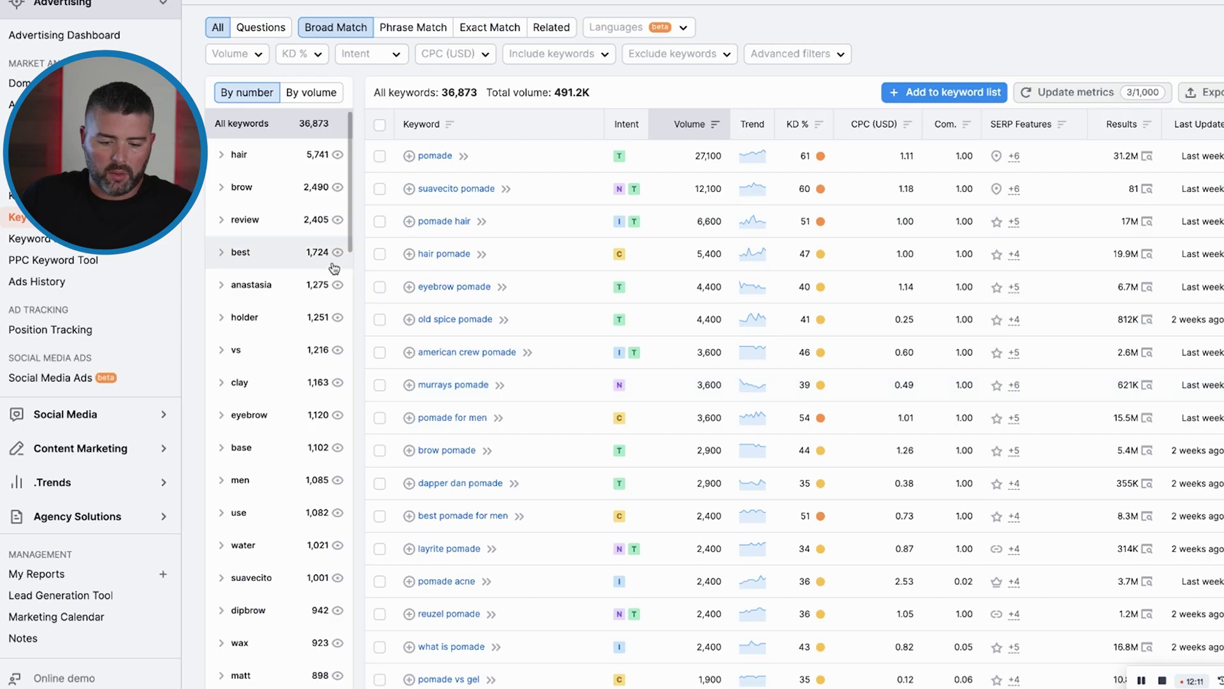
Step: Filter the pomade keyword ideas to the 'hair' group: 5,741 keywords, 78.8K volume
click(300, 154)
scroll(265, 151, up, 3)
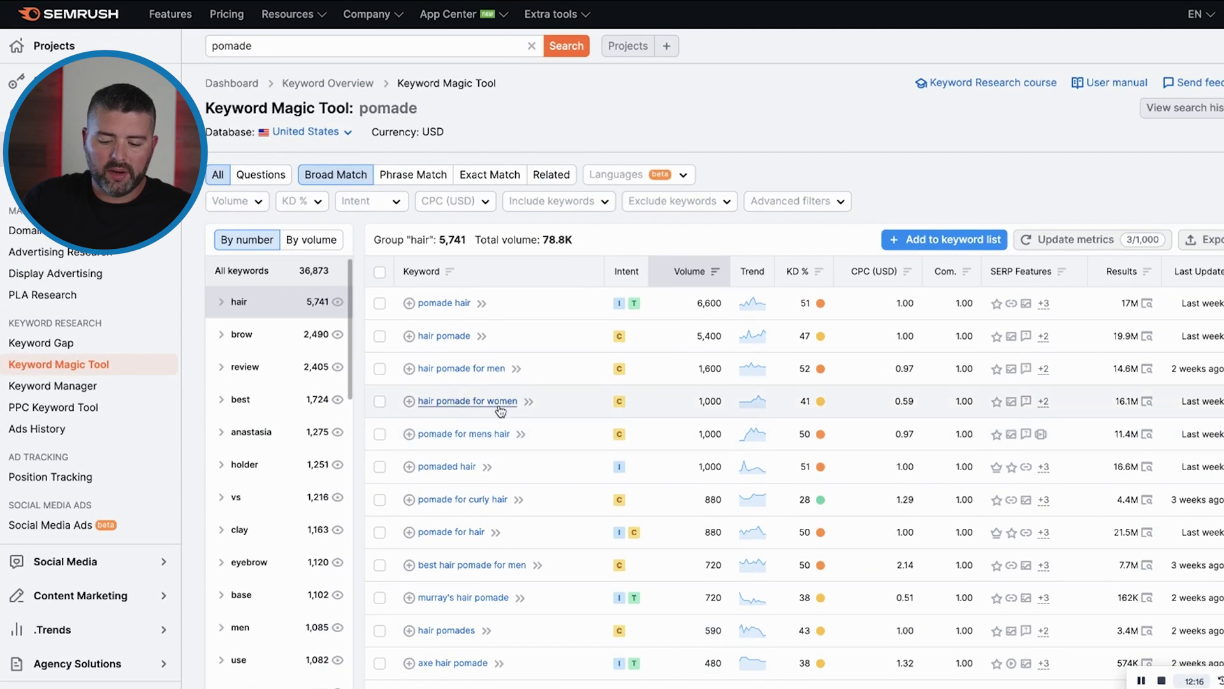
scroll(489, 374, down, 3)
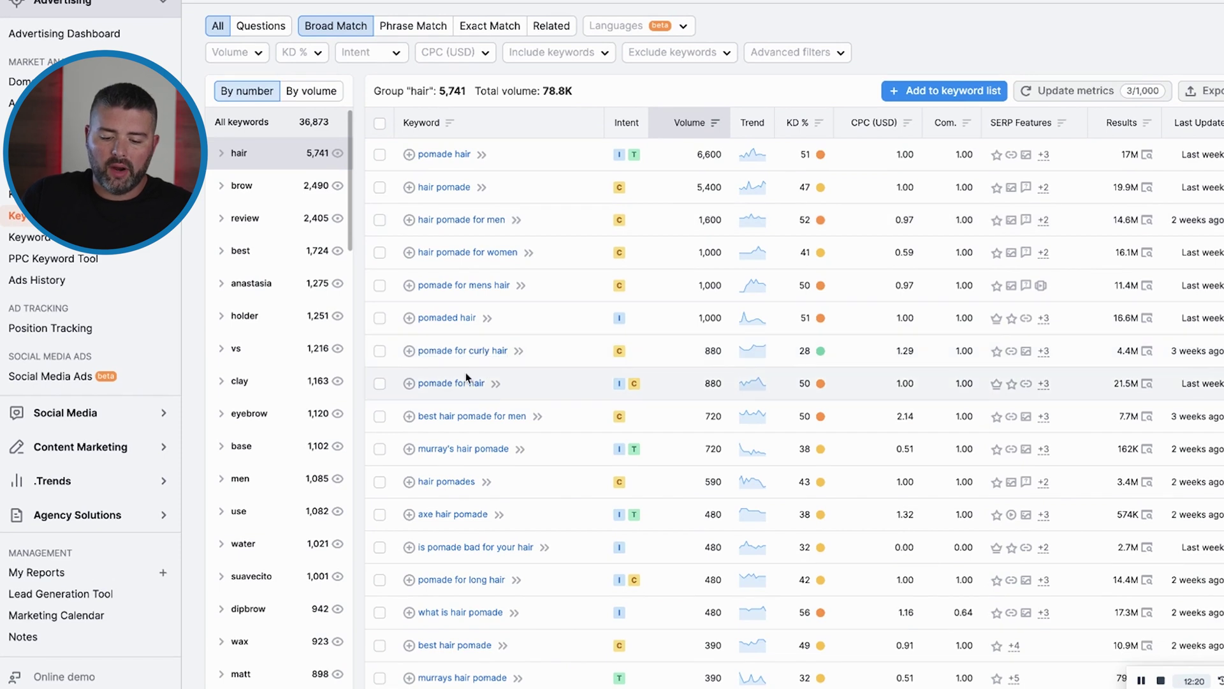
scroll(470, 386, down, 1)
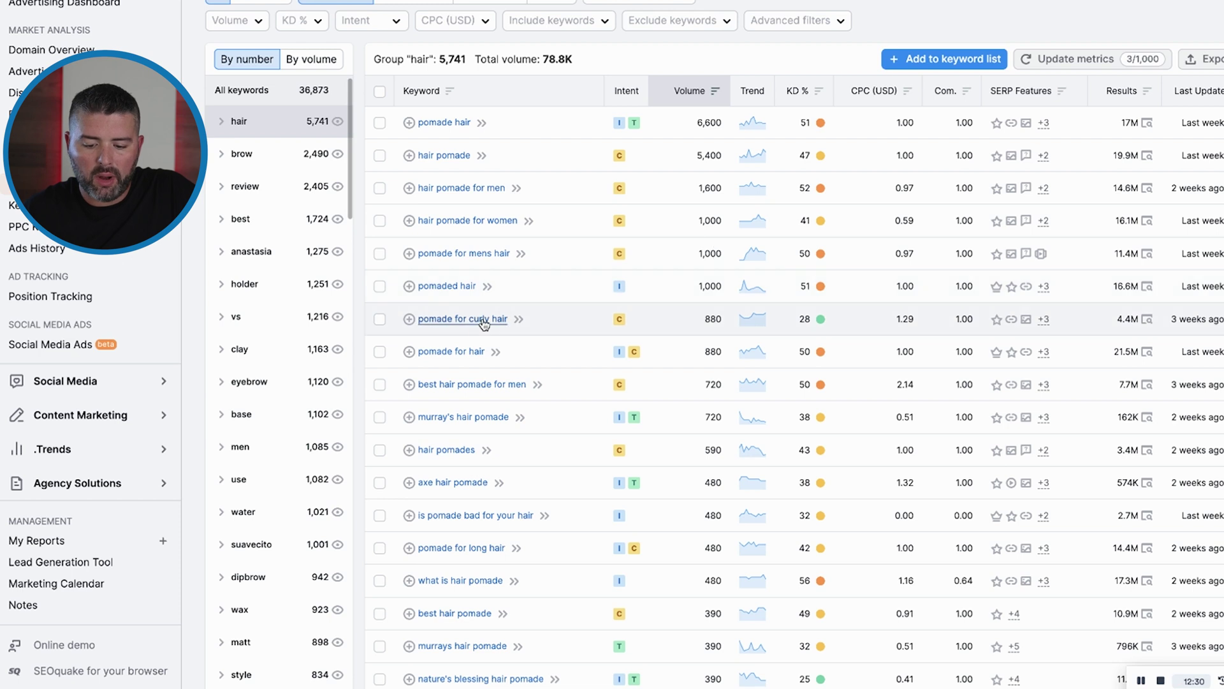
Step: Read the Intent badge tooltips for keywords in the hair list
mouse_move(617, 323)
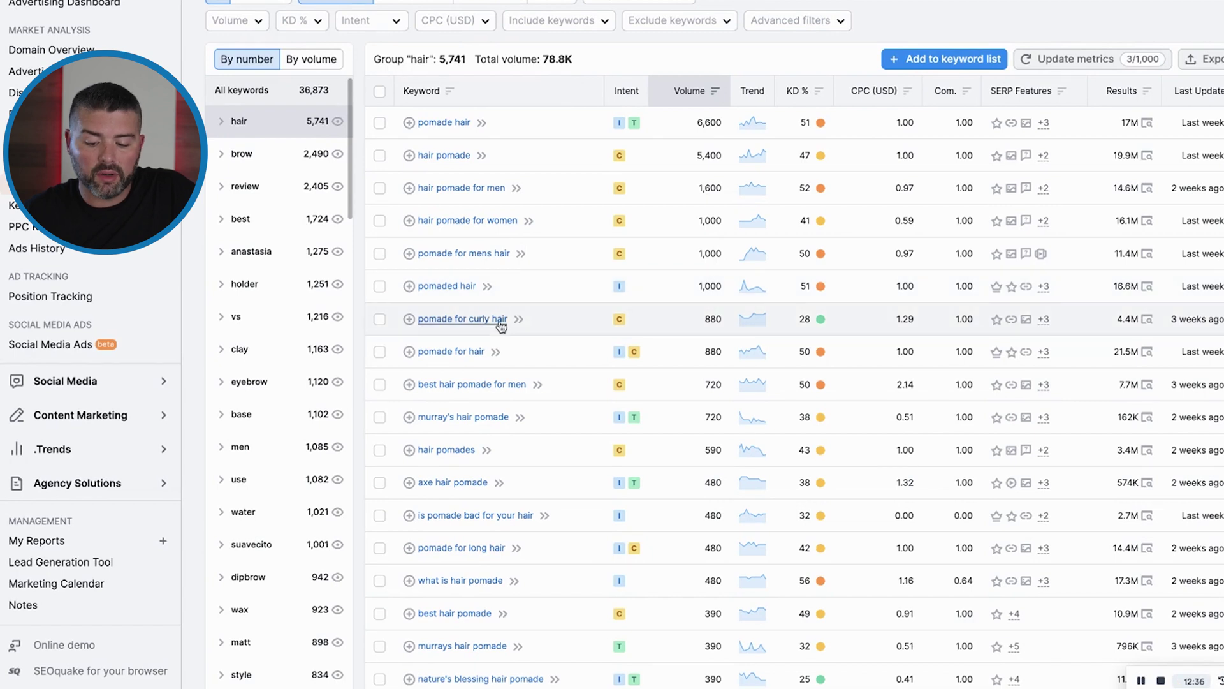
mouse_move(637, 424)
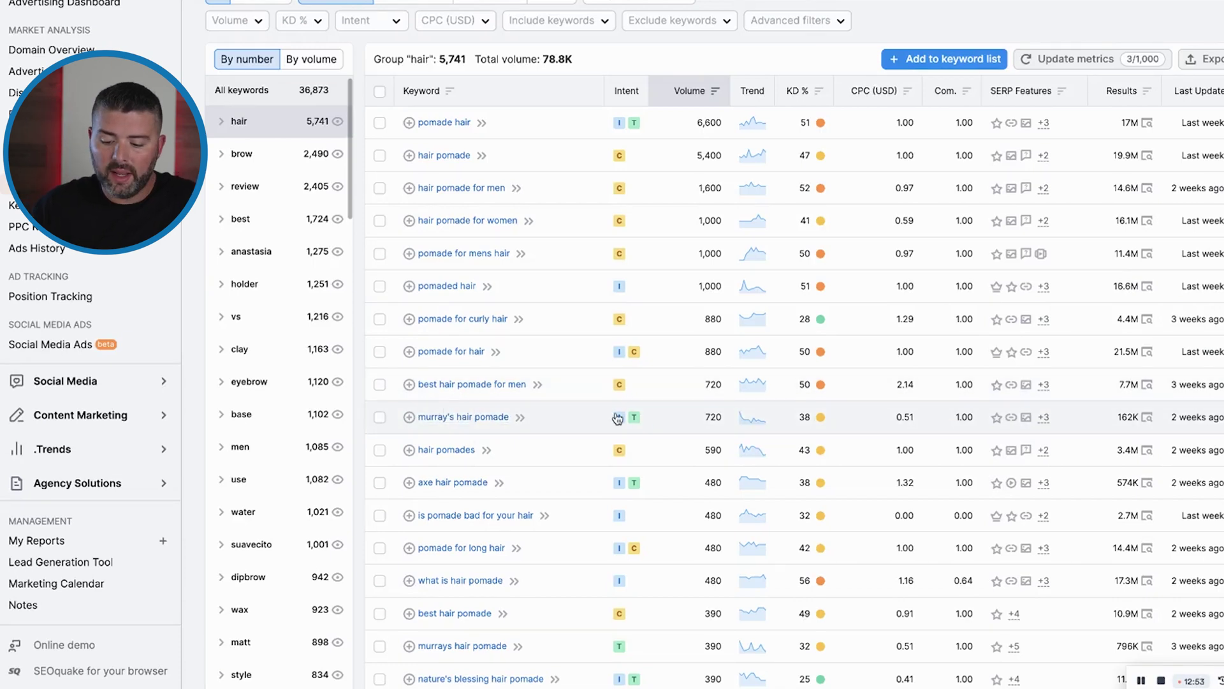
mouse_move(633, 489)
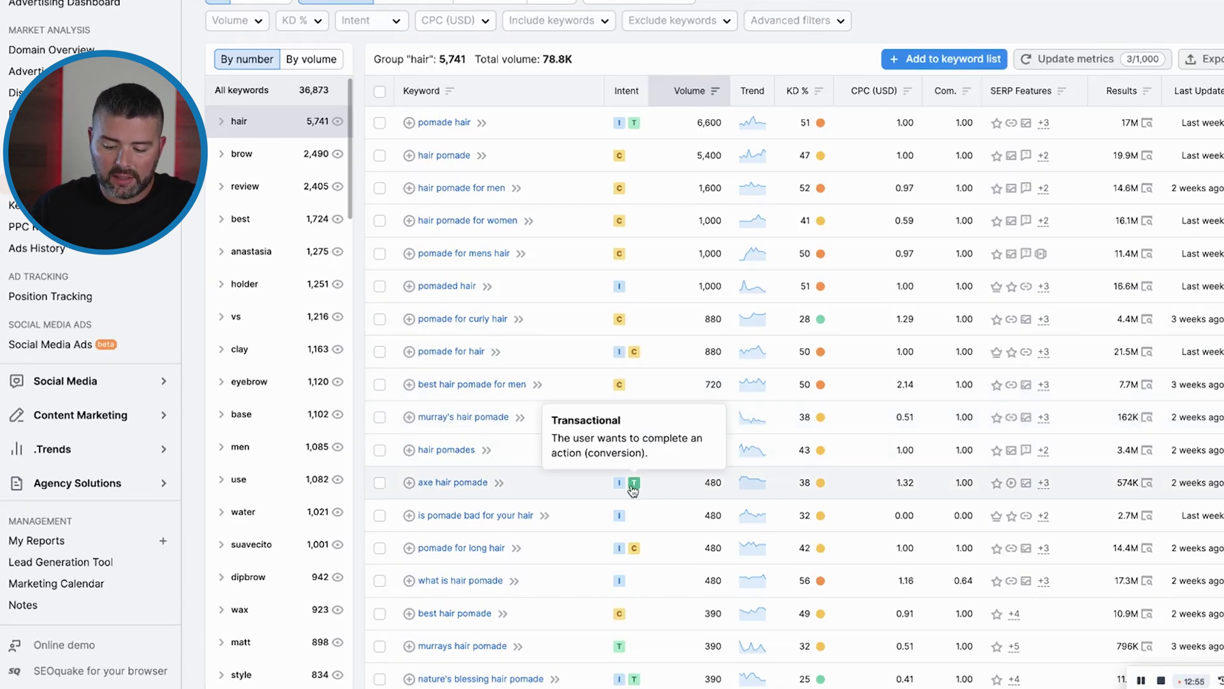
scroll(633, 489, down, 1)
mouse_move(640, 623)
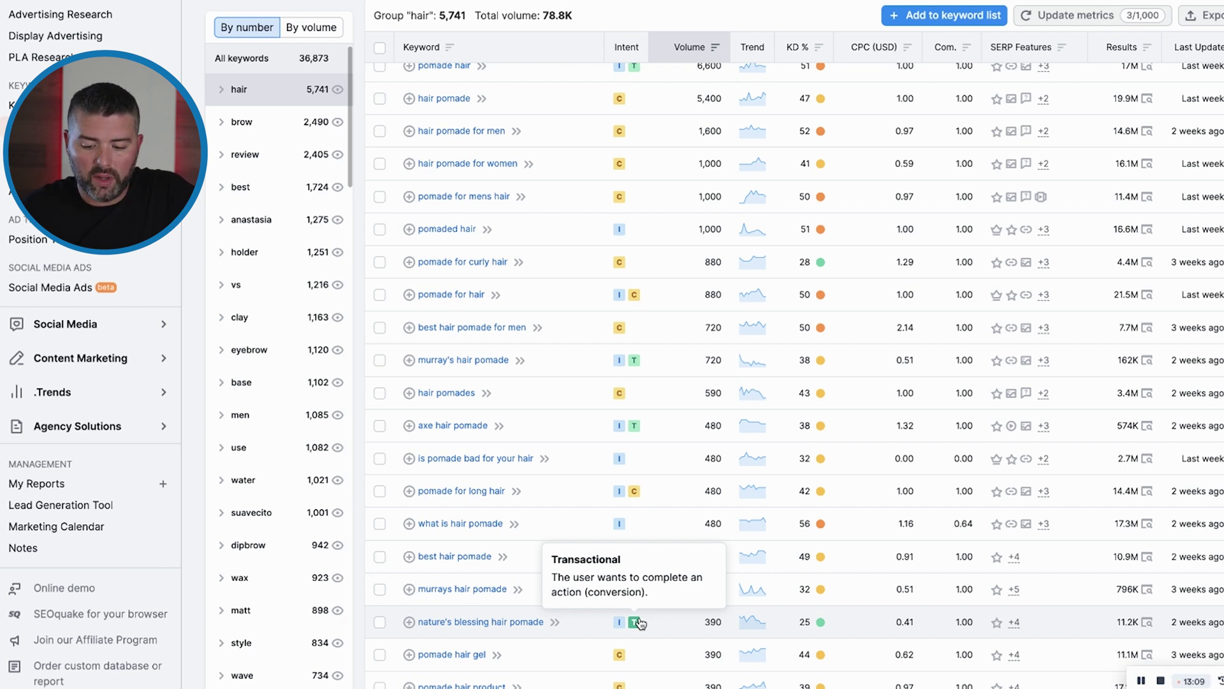
scroll(713, 318, up, 4)
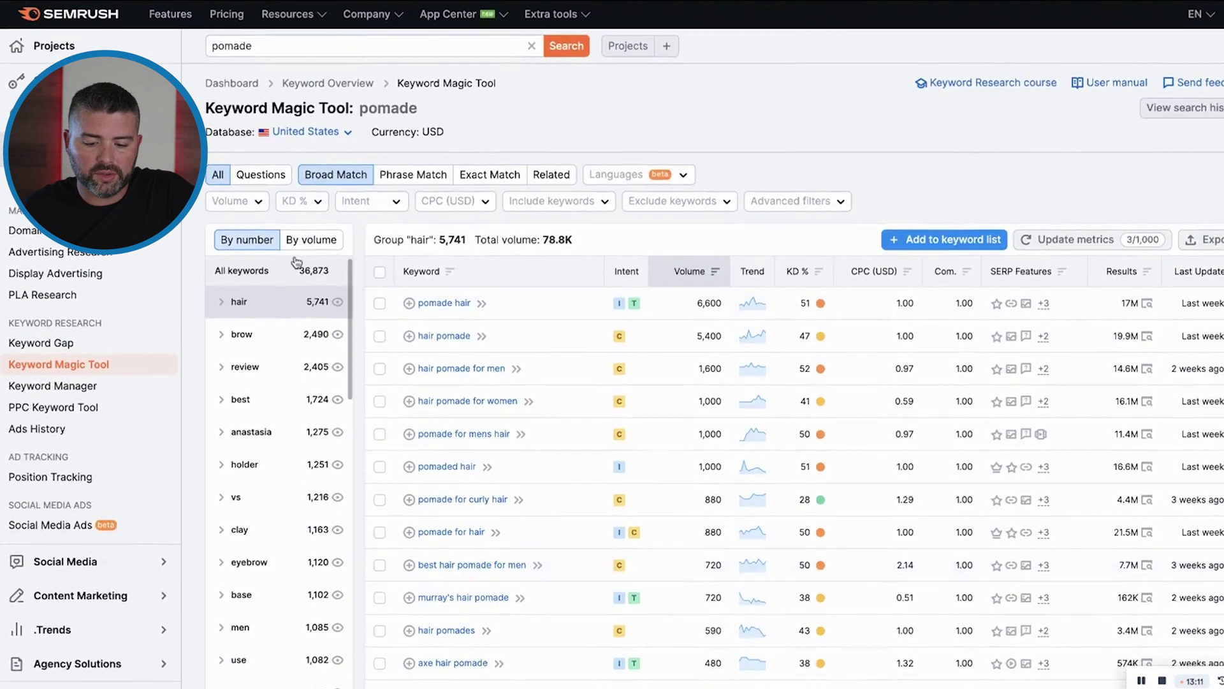
Step: Filter the pomade keywords to Commercial and Transactional intent
click(382, 201)
click(348, 277)
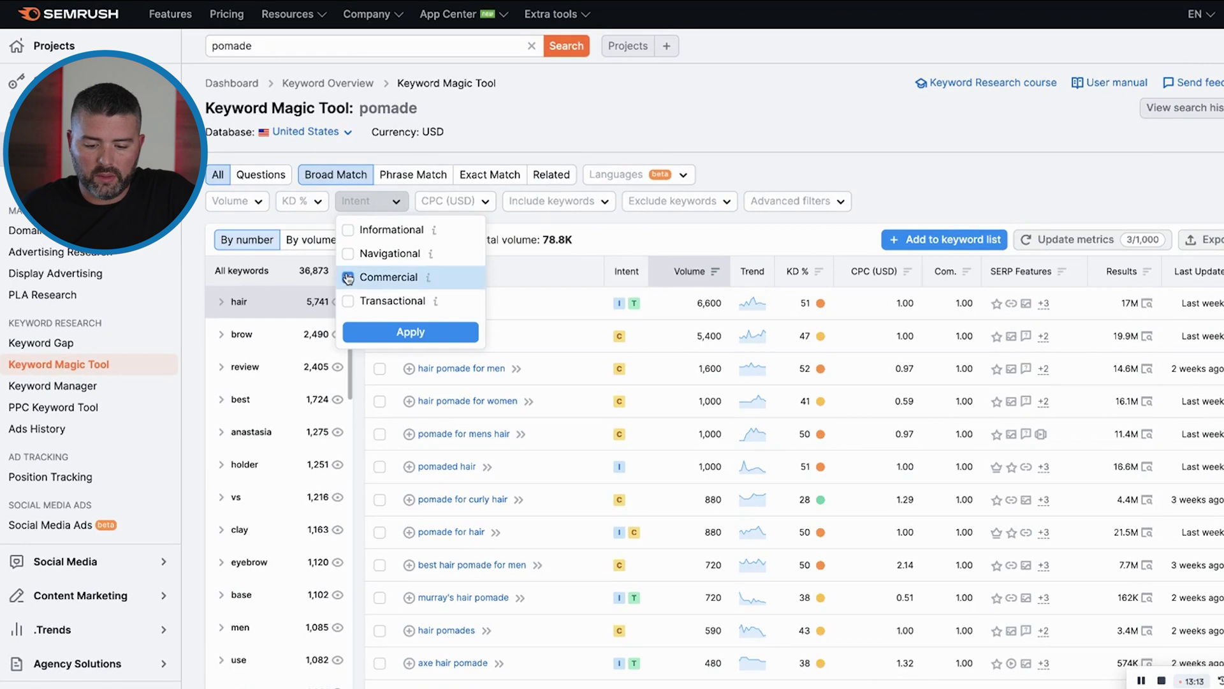
click(348, 300)
click(401, 332)
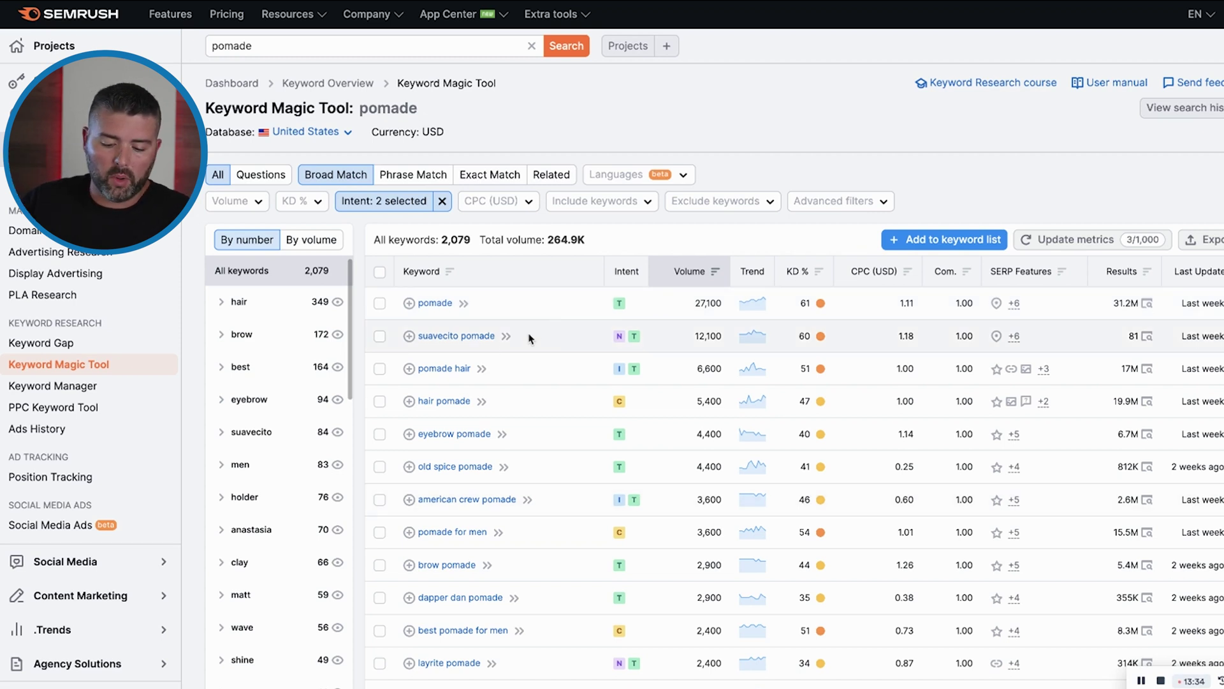
Step: Select the old spice, american crew, dapper dan, layrite and reuzel pomade keywords
scroll(497, 529, down, 3)
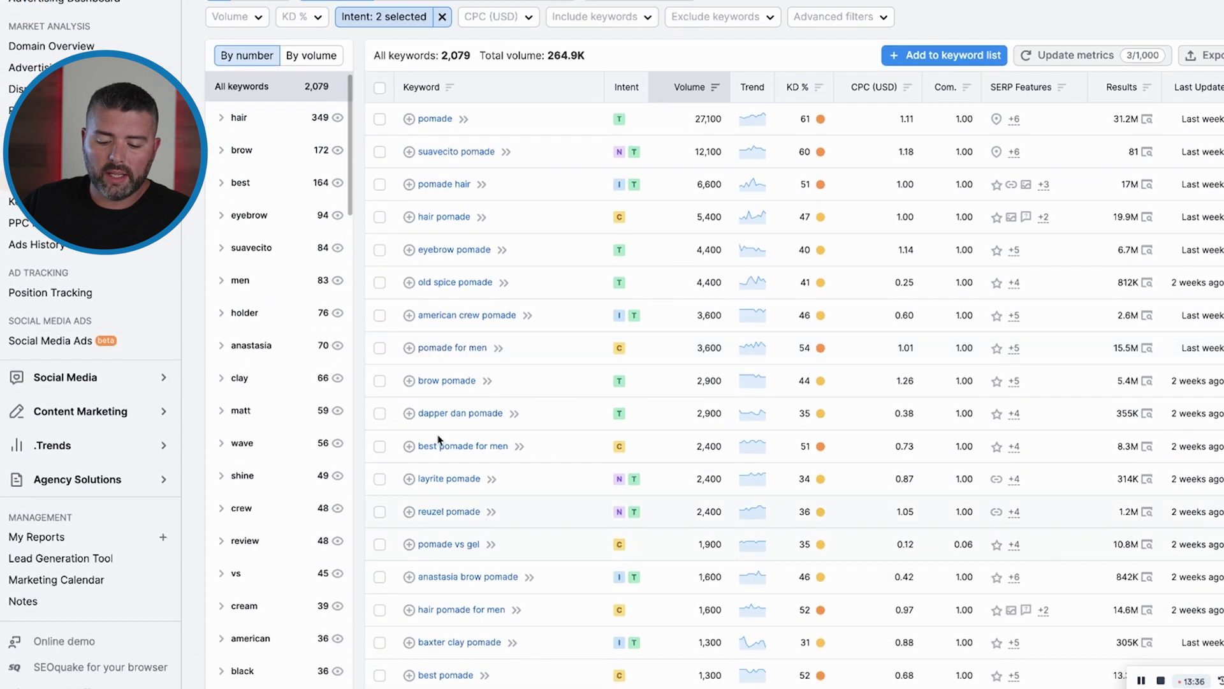
click(378, 285)
click(379, 316)
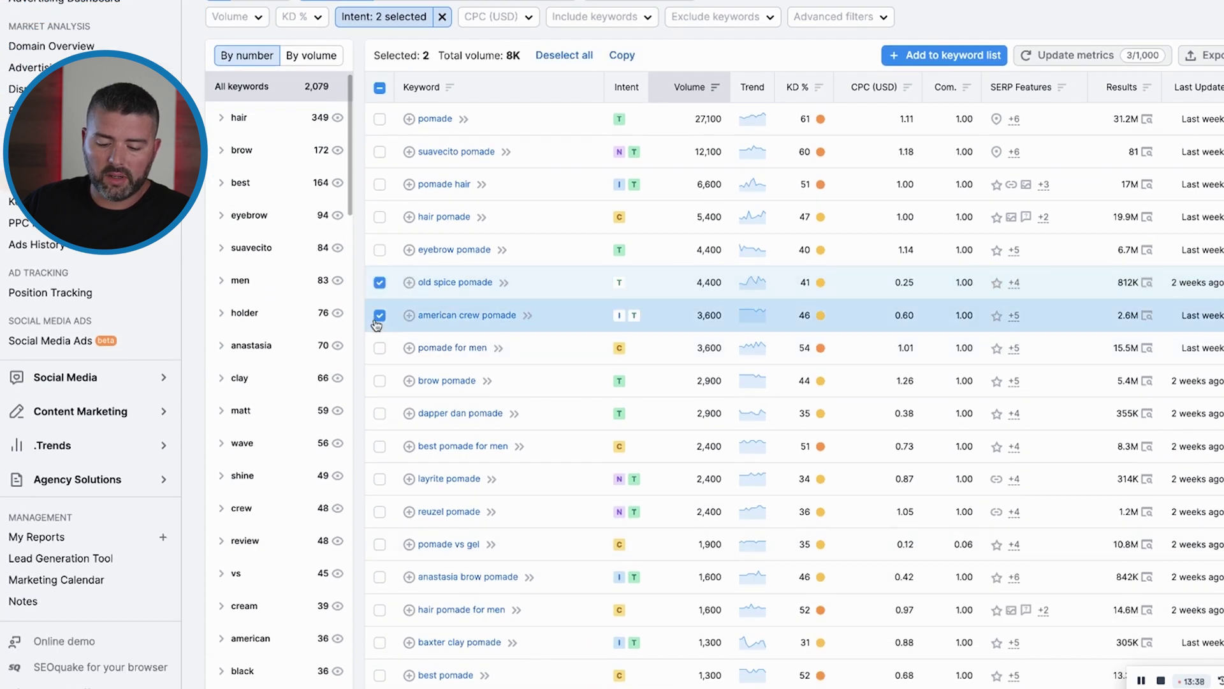
click(380, 413)
scroll(380, 415, down, 2)
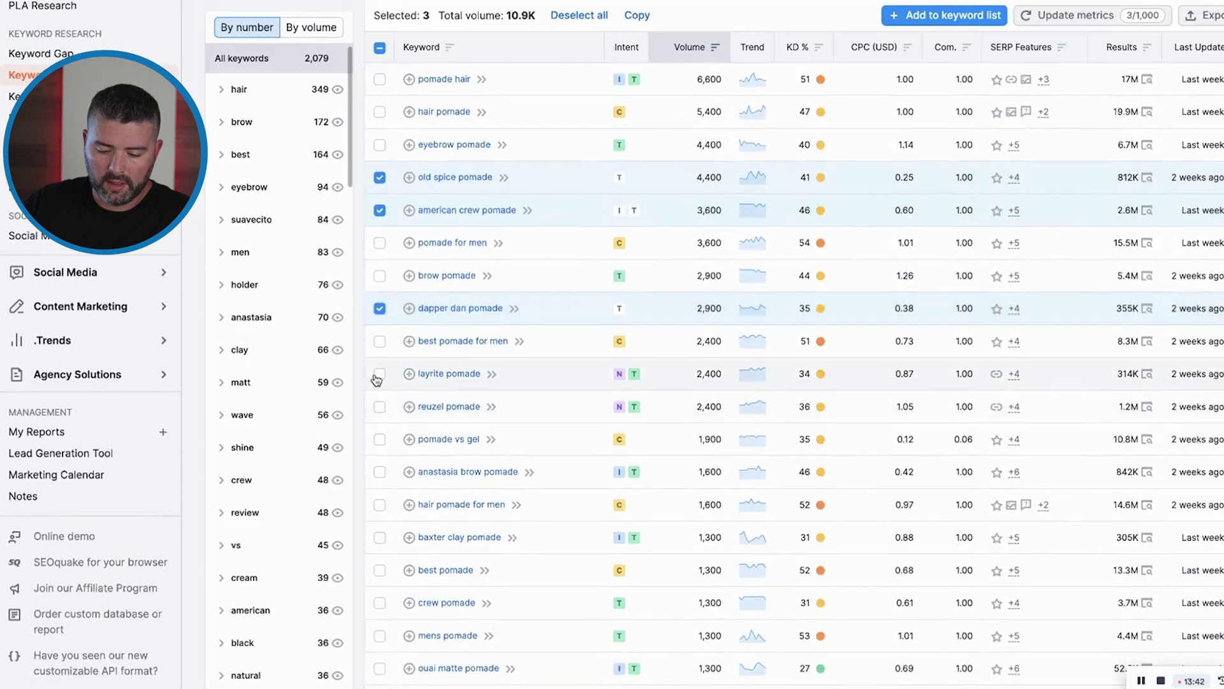
click(378, 374)
click(379, 406)
Step: Add baxter clay, crew and ouai matte pomade, then bring up Export data
scroll(380, 409, down, 2)
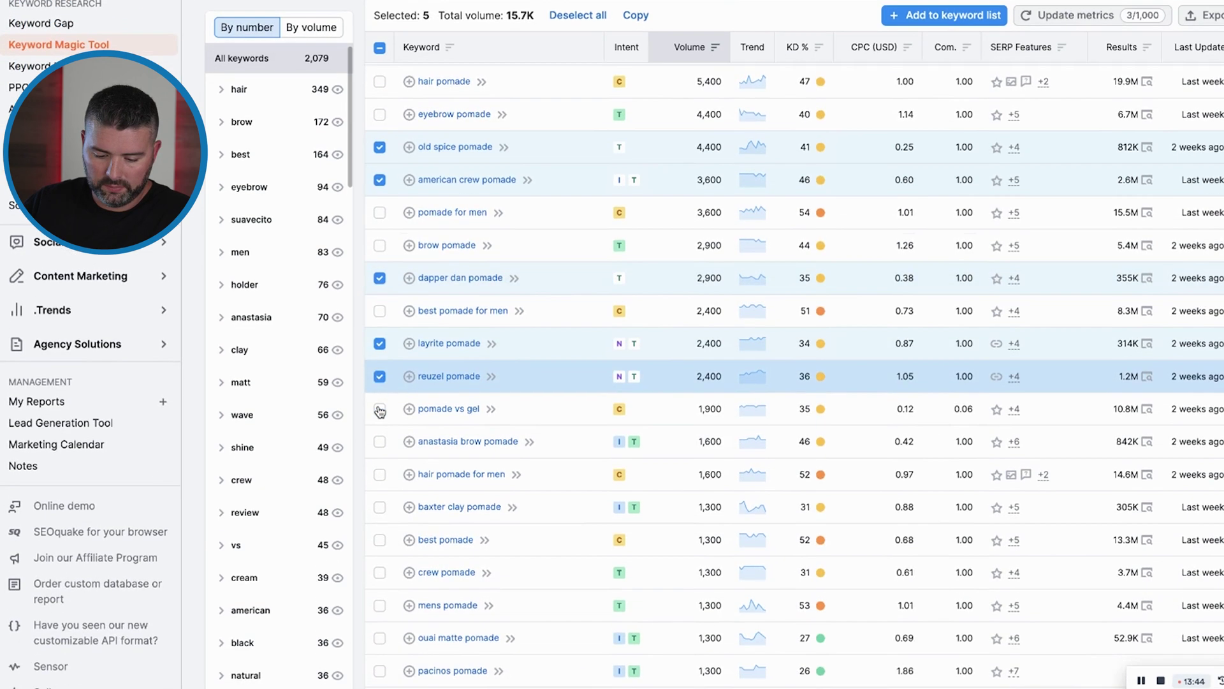
click(381, 363)
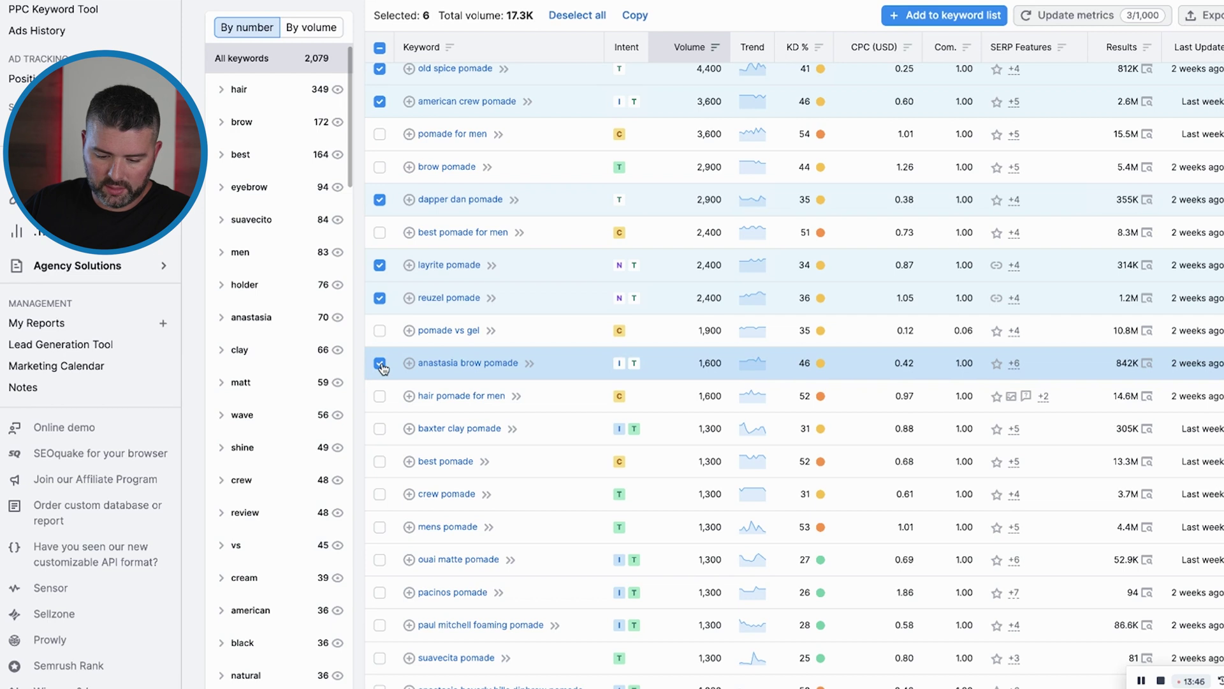
click(381, 364)
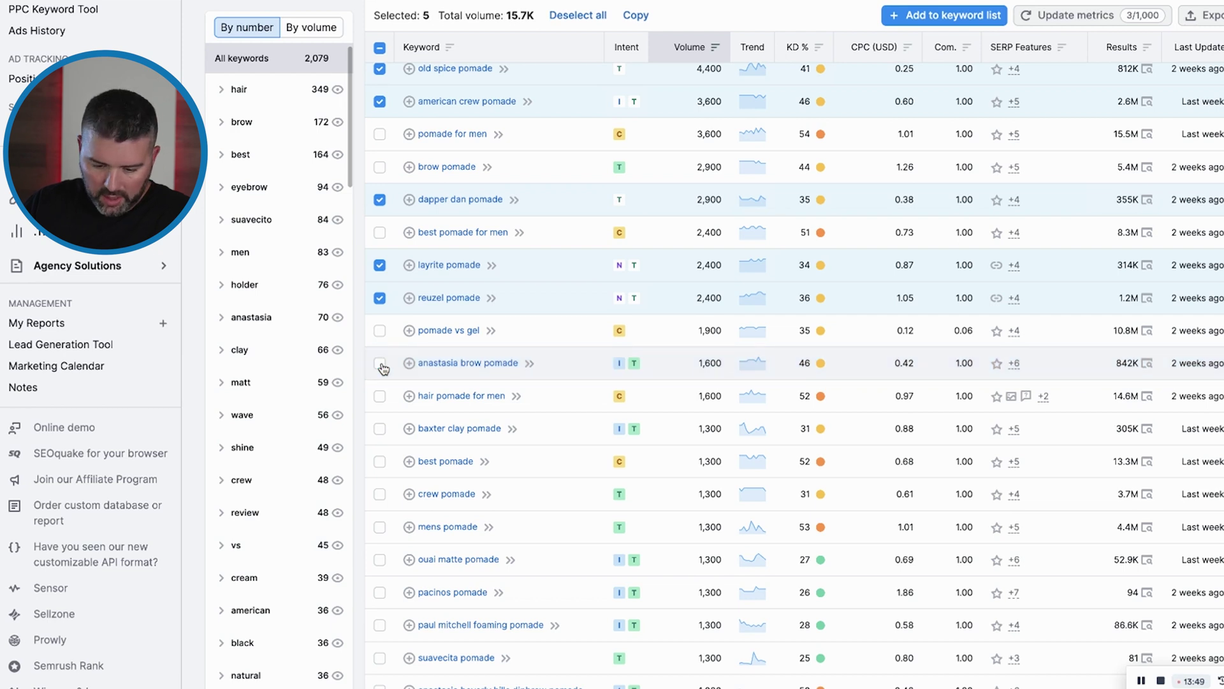
scroll(383, 367, down, 2)
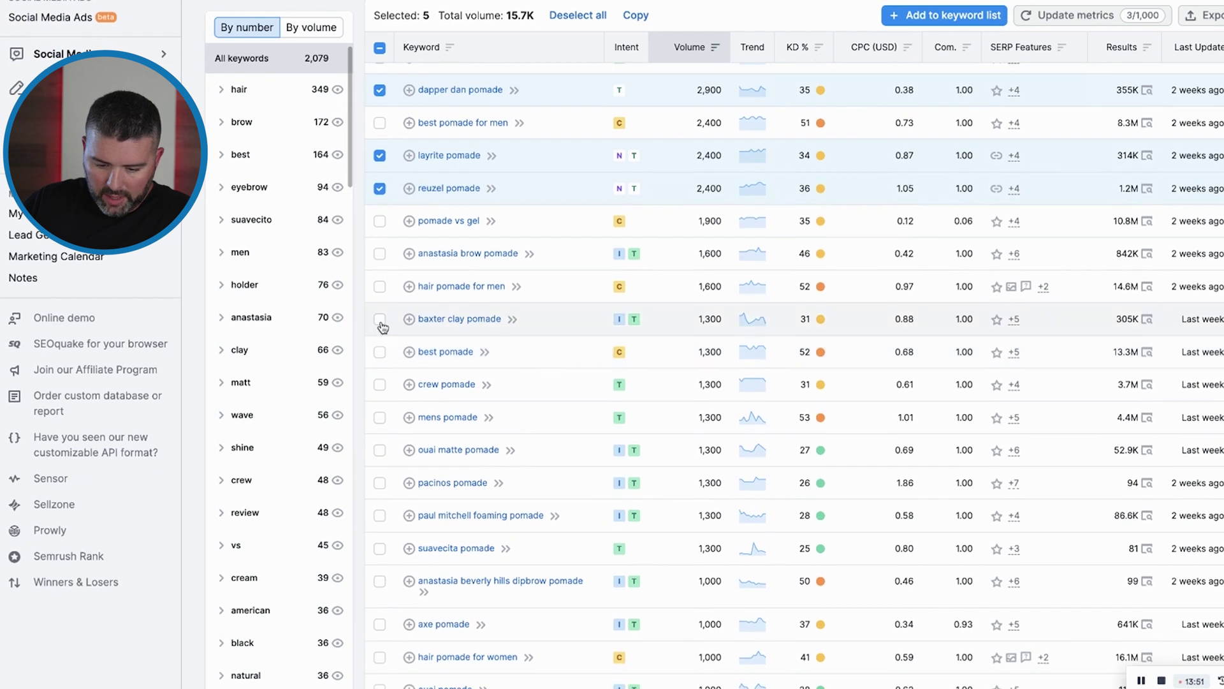
click(381, 320)
click(381, 385)
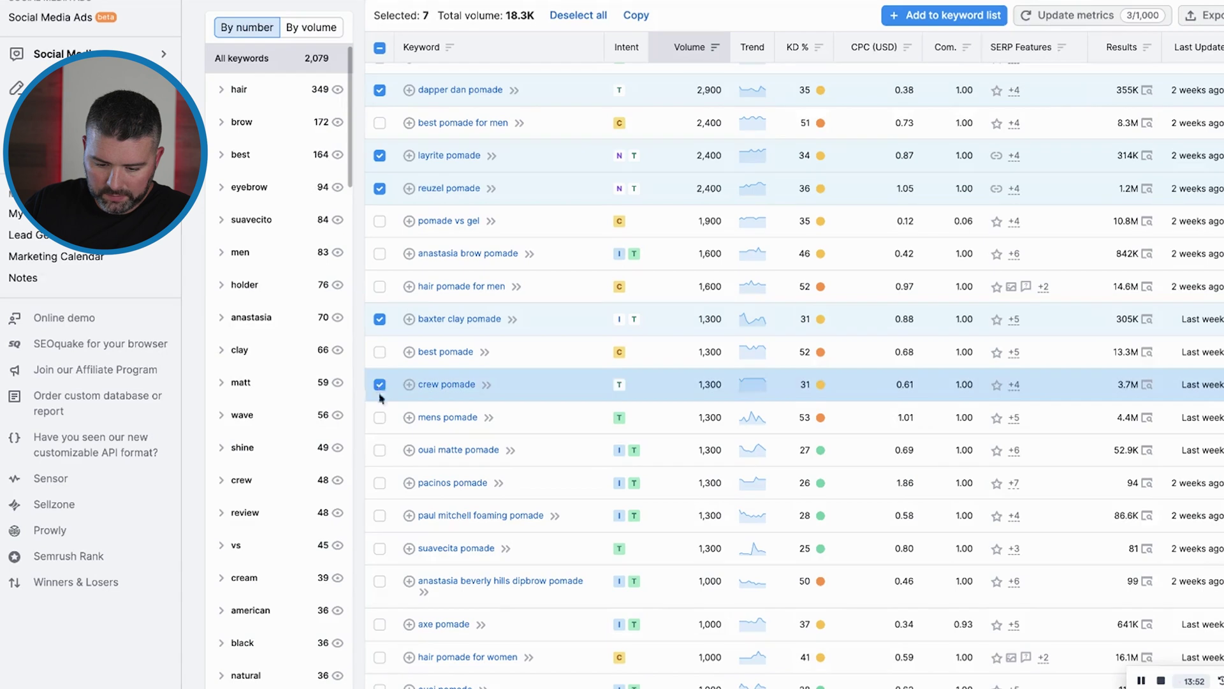
click(380, 451)
scroll(382, 451, up, 4)
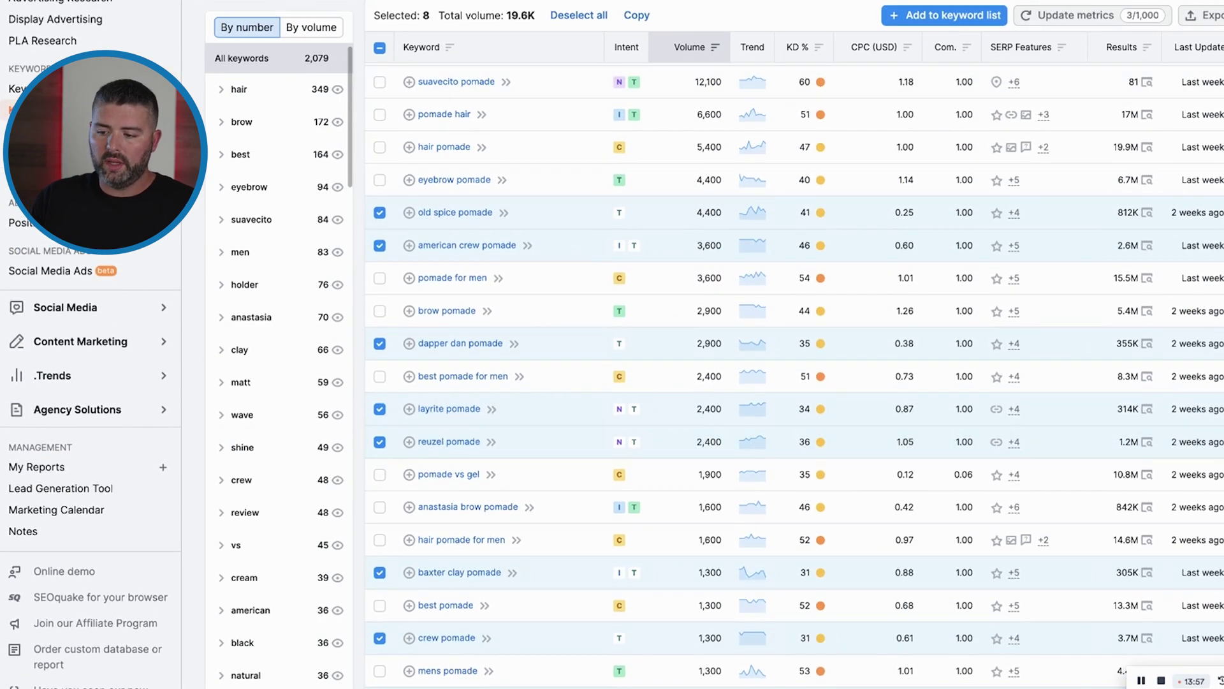
click(1215, 16)
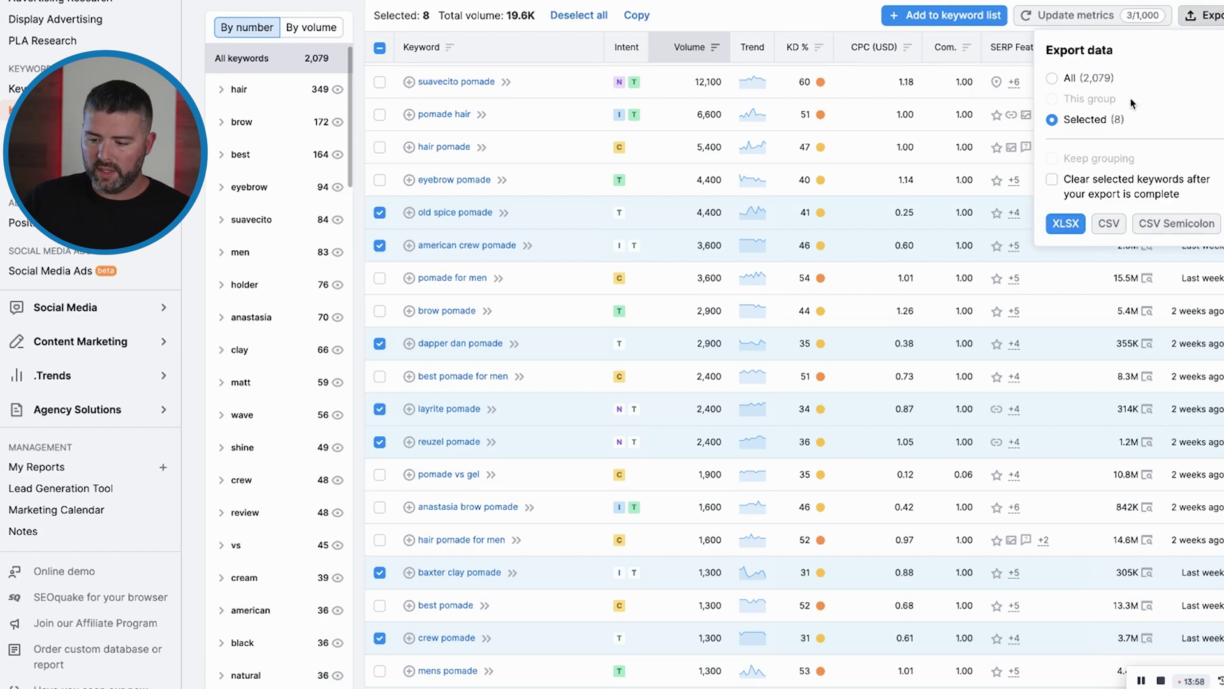
Step: Export the eight selected brand pomade keywords to CSV and return to Google Ads
click(1110, 223)
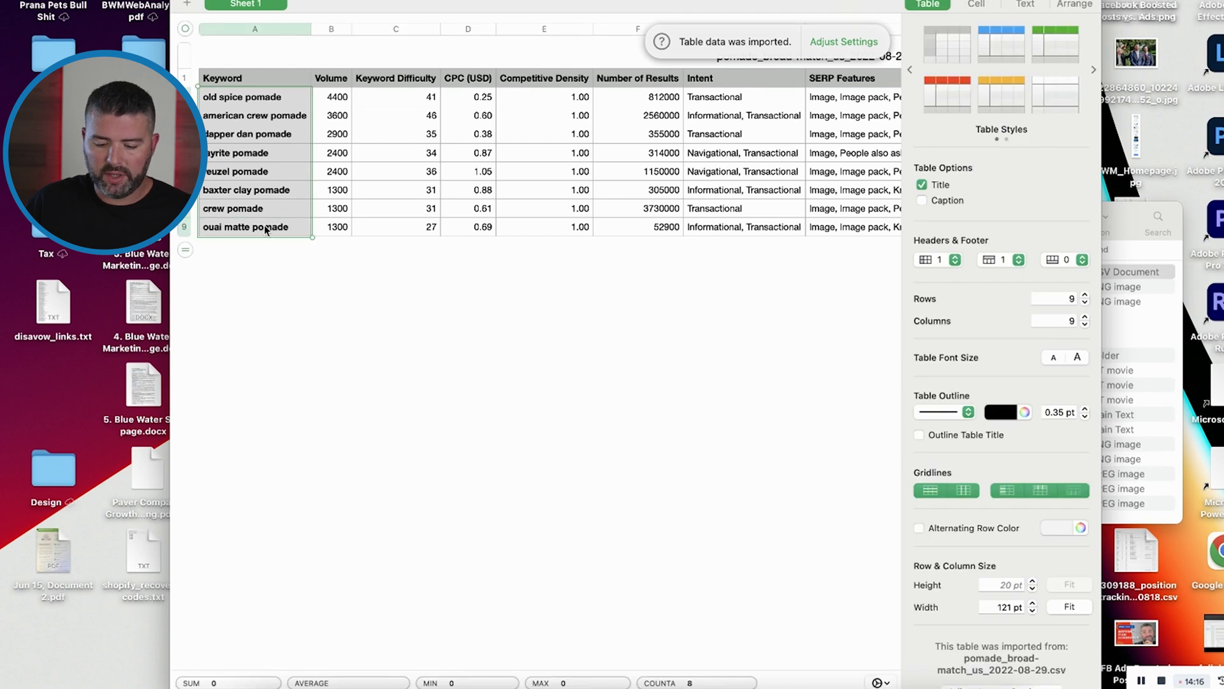
click(416, 679)
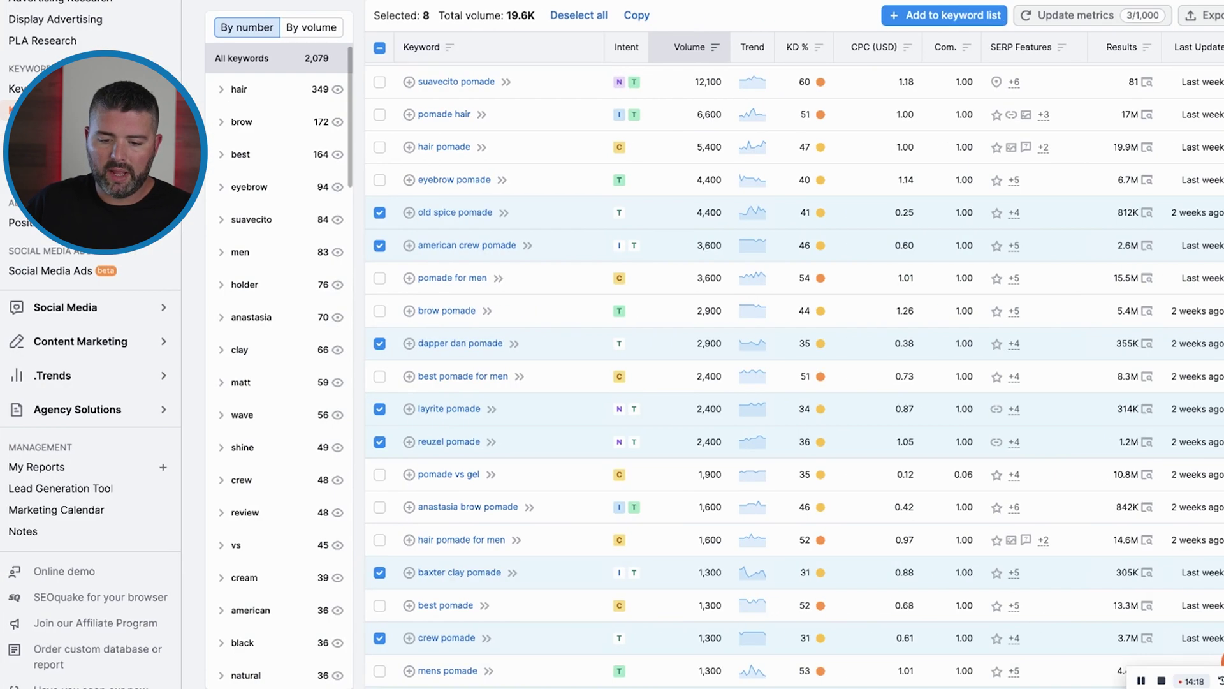
key(ctrl+Tab)
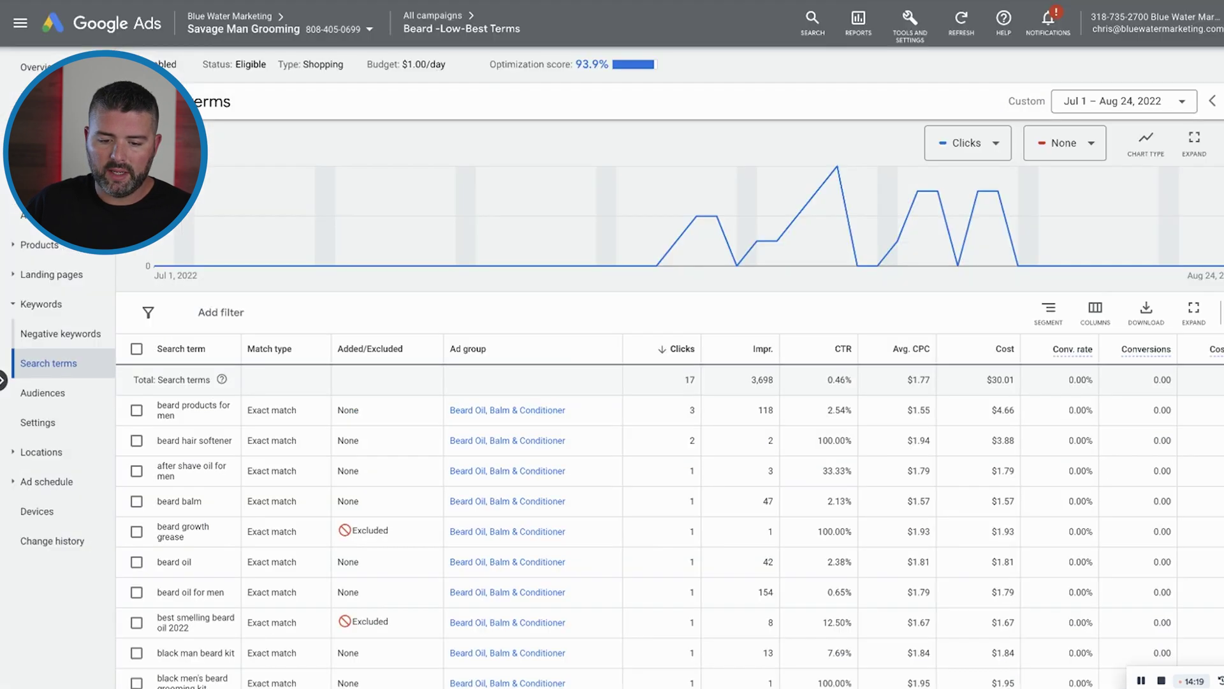
click(910, 24)
Step: Run a Keyword Planner search volume forecast for the eight brand pomade keywords: 66 clicks, $28
click(352, 146)
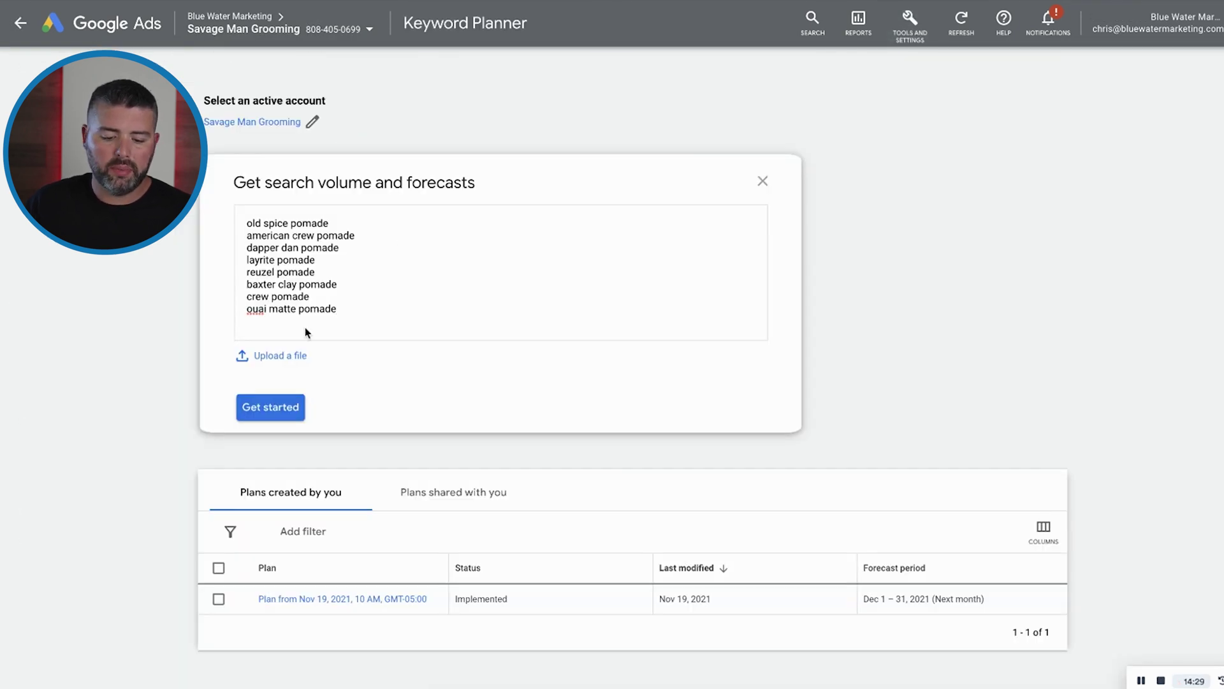
click(275, 405)
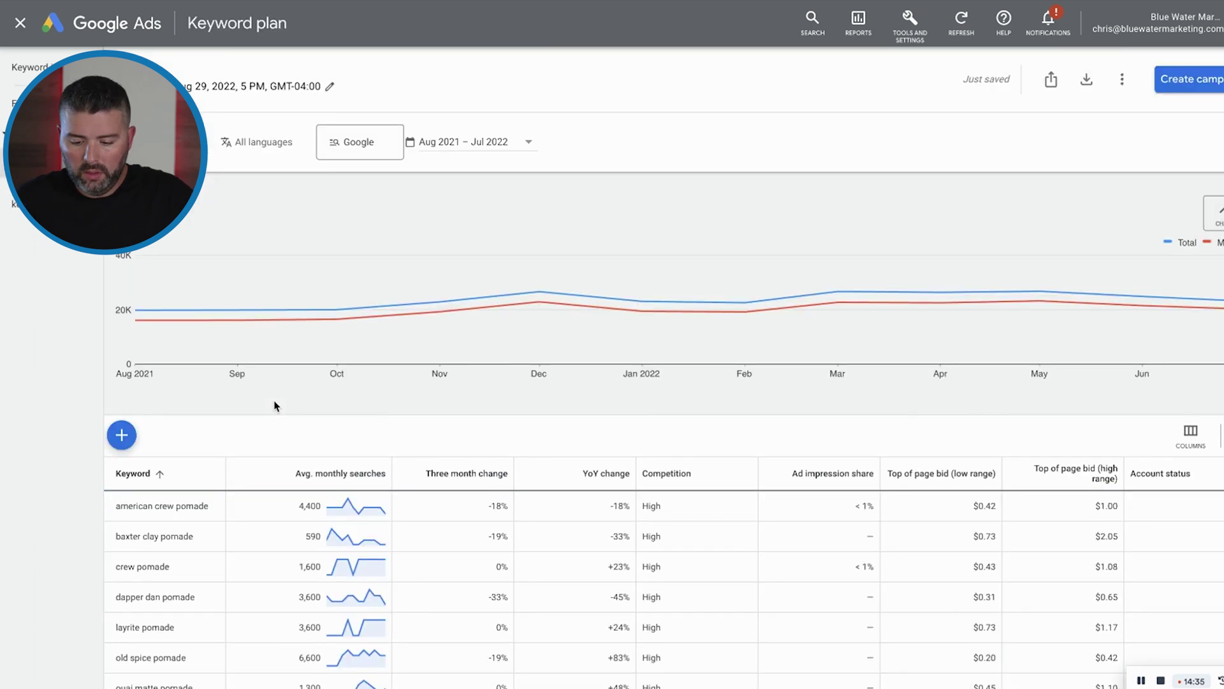
mouse_move(680, 468)
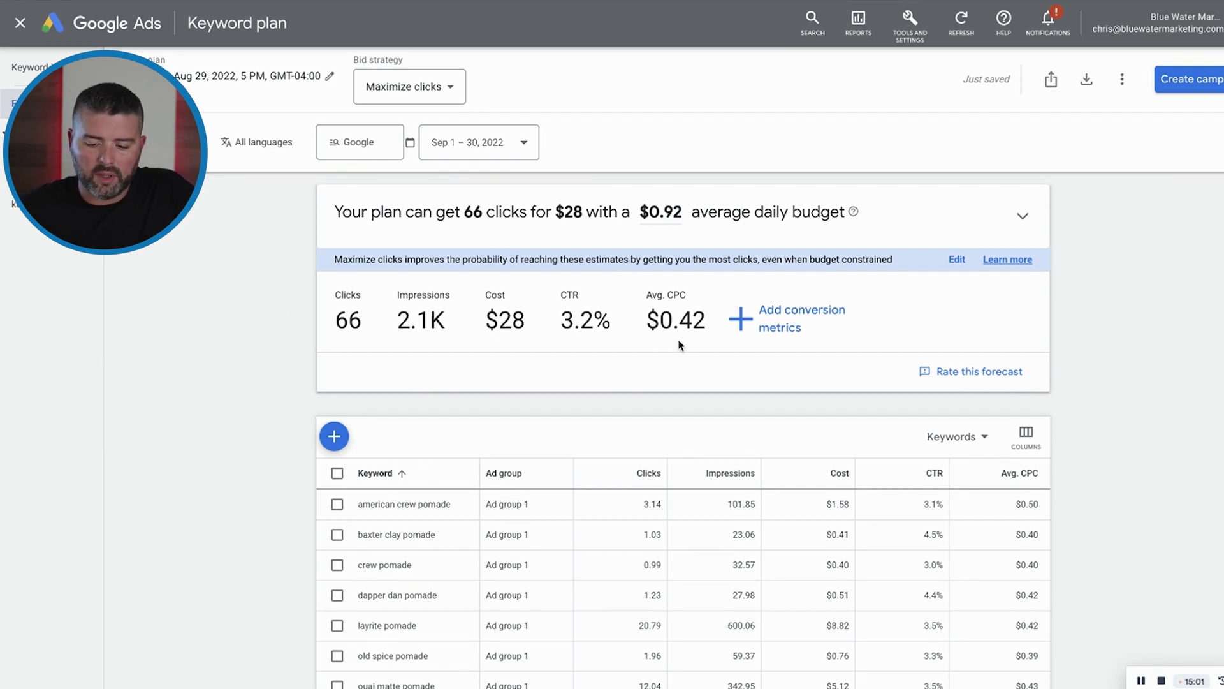
Step: Add a 2% conversion rate and use Manual CPC bidding, giving $0.56 max CPC
click(802, 317)
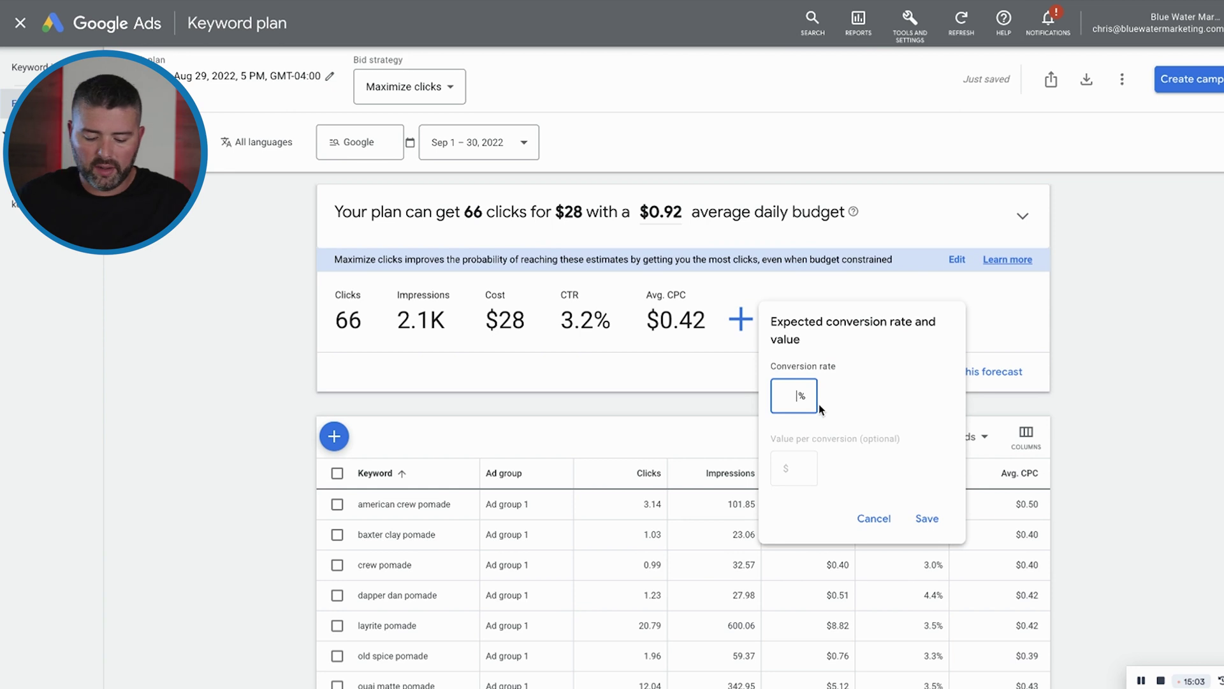
click(927, 517)
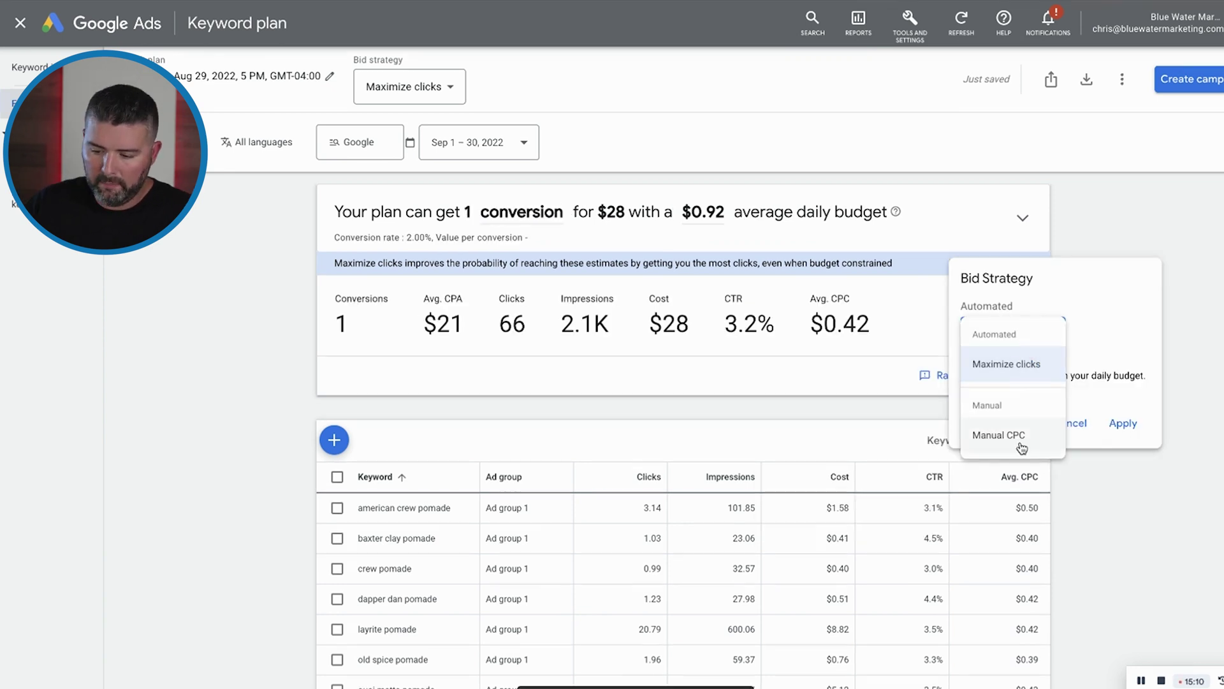
click(999, 435)
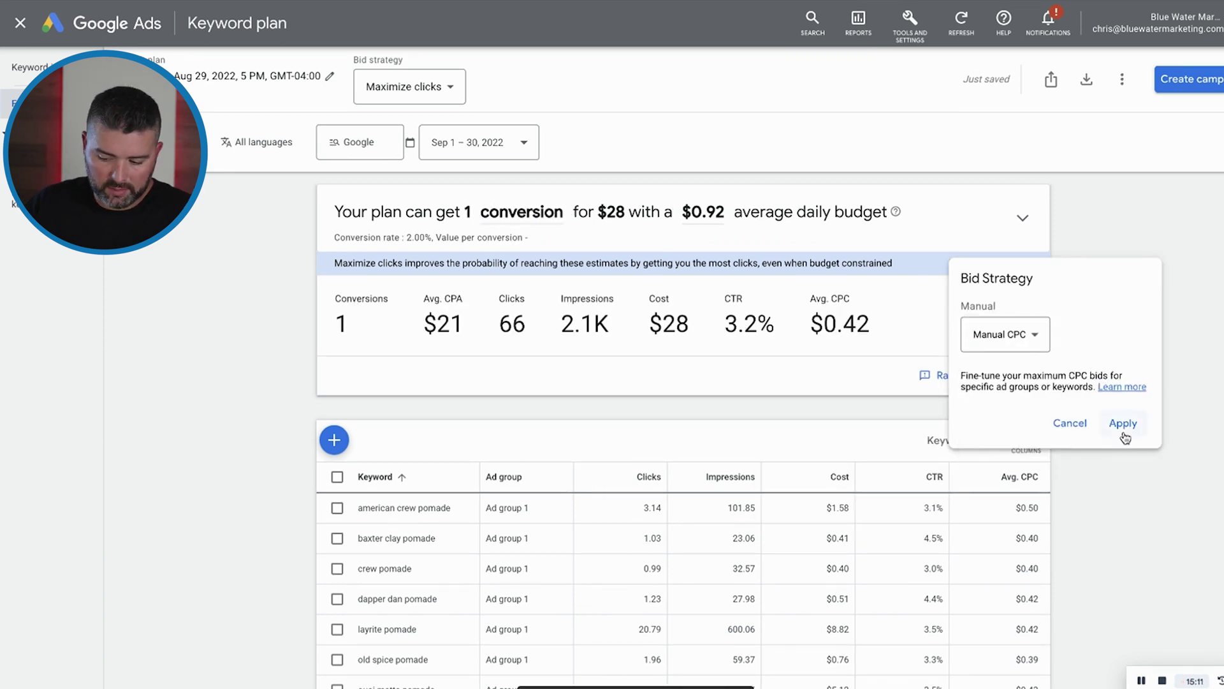
click(1124, 434)
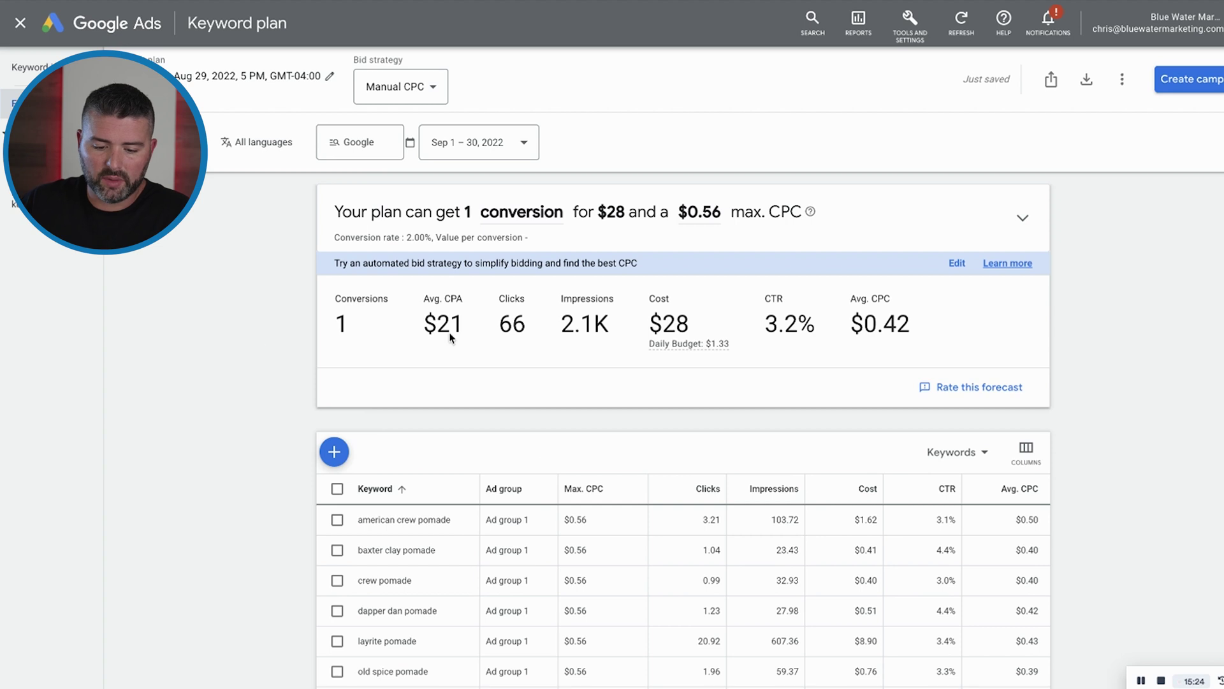
scroll(568, 498, down, 3)
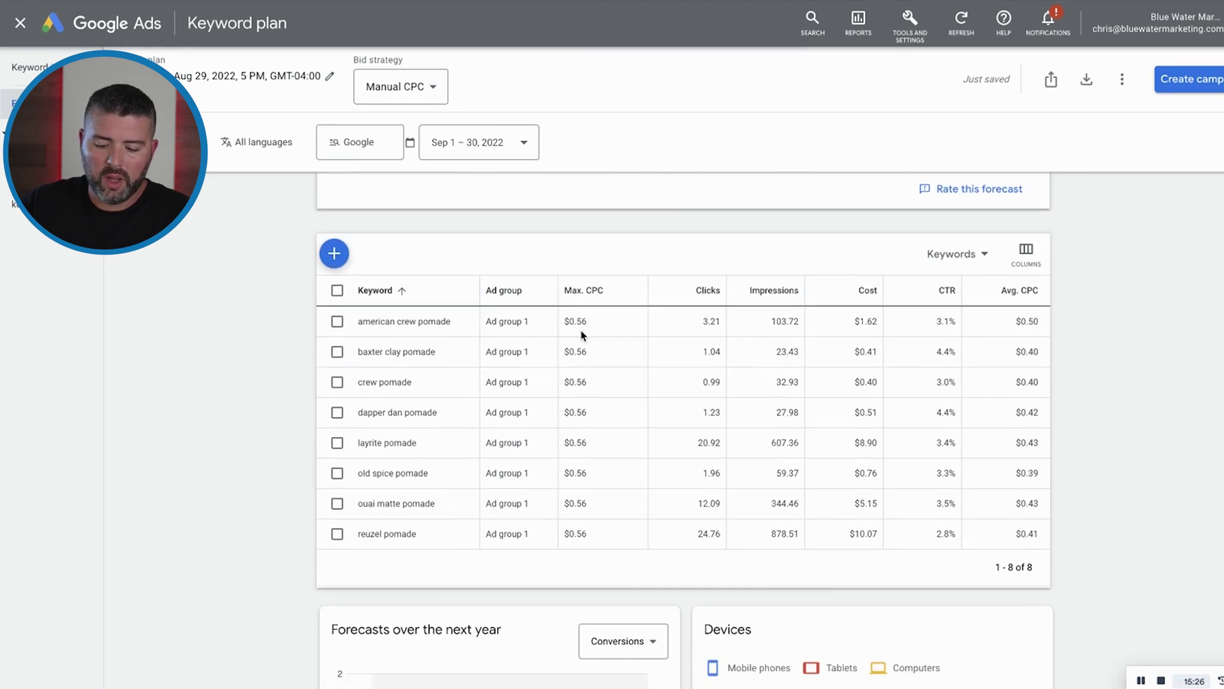
mouse_move(565, 320)
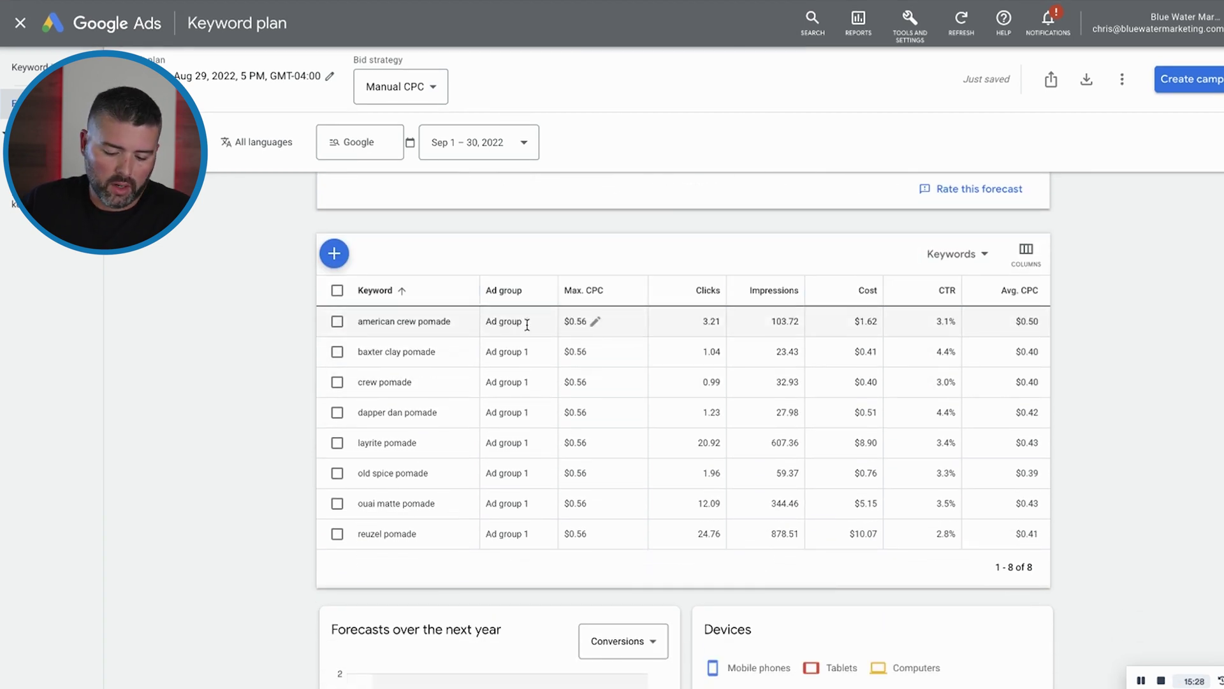
scroll(526, 325, down, 7)
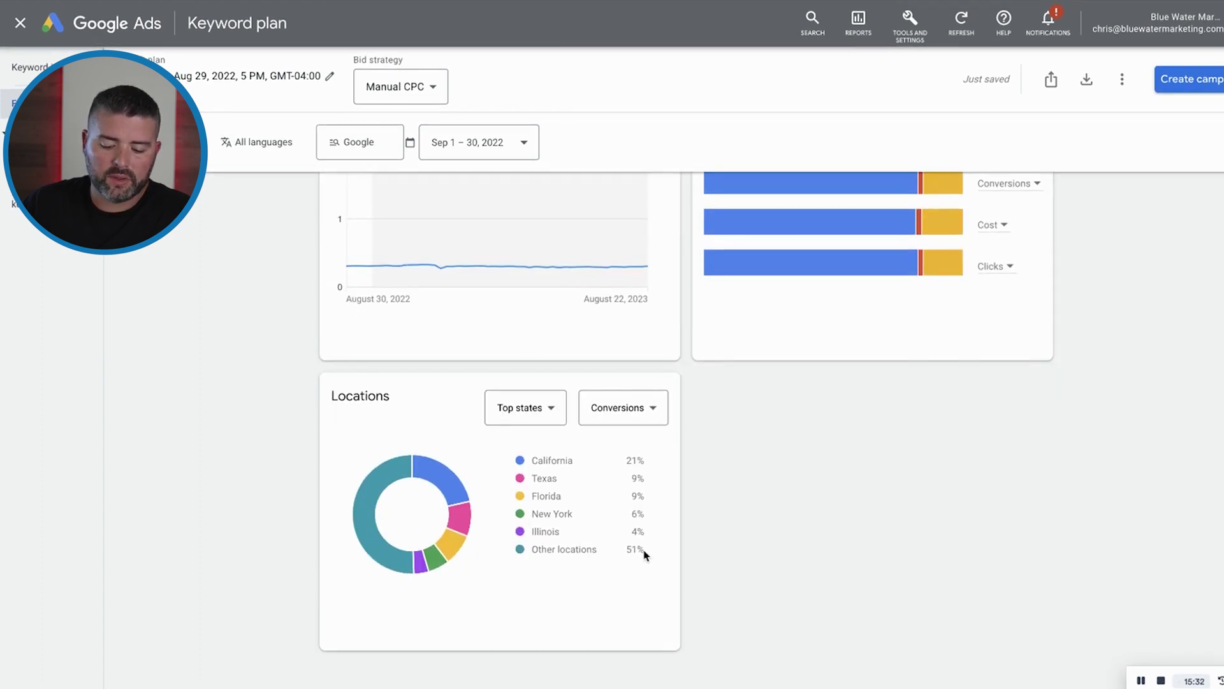
drag(646, 553, 526, 471)
click(731, 529)
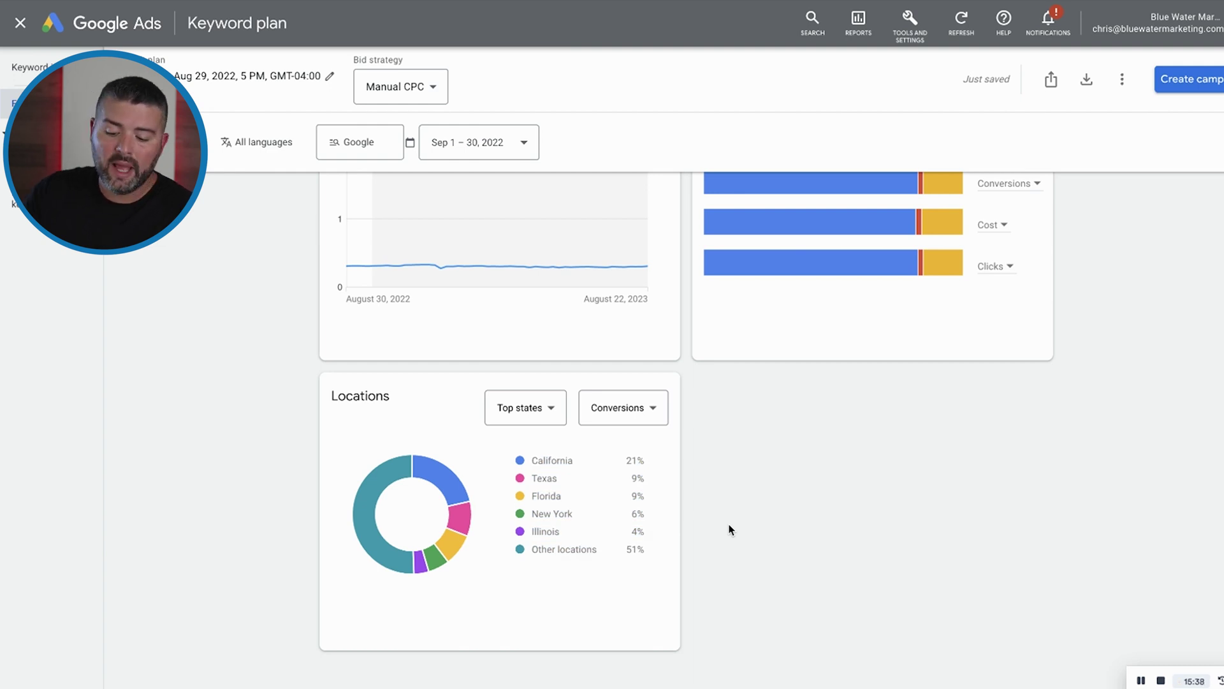
drag(651, 461, 623, 461)
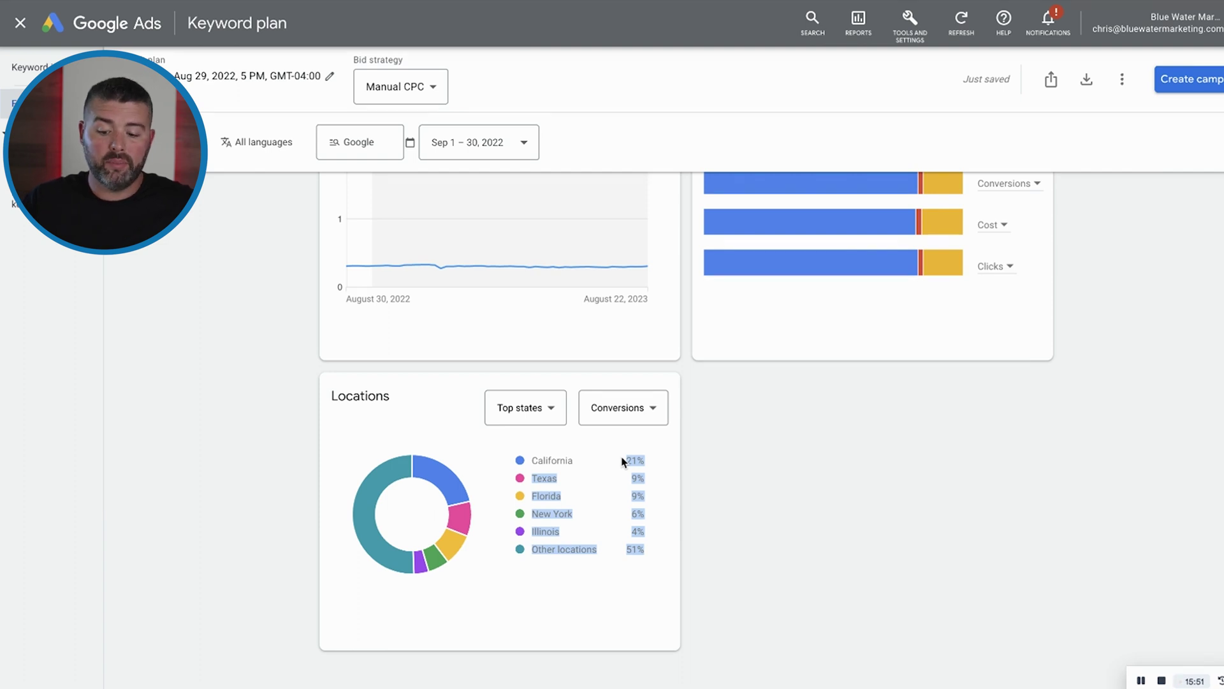
click(758, 450)
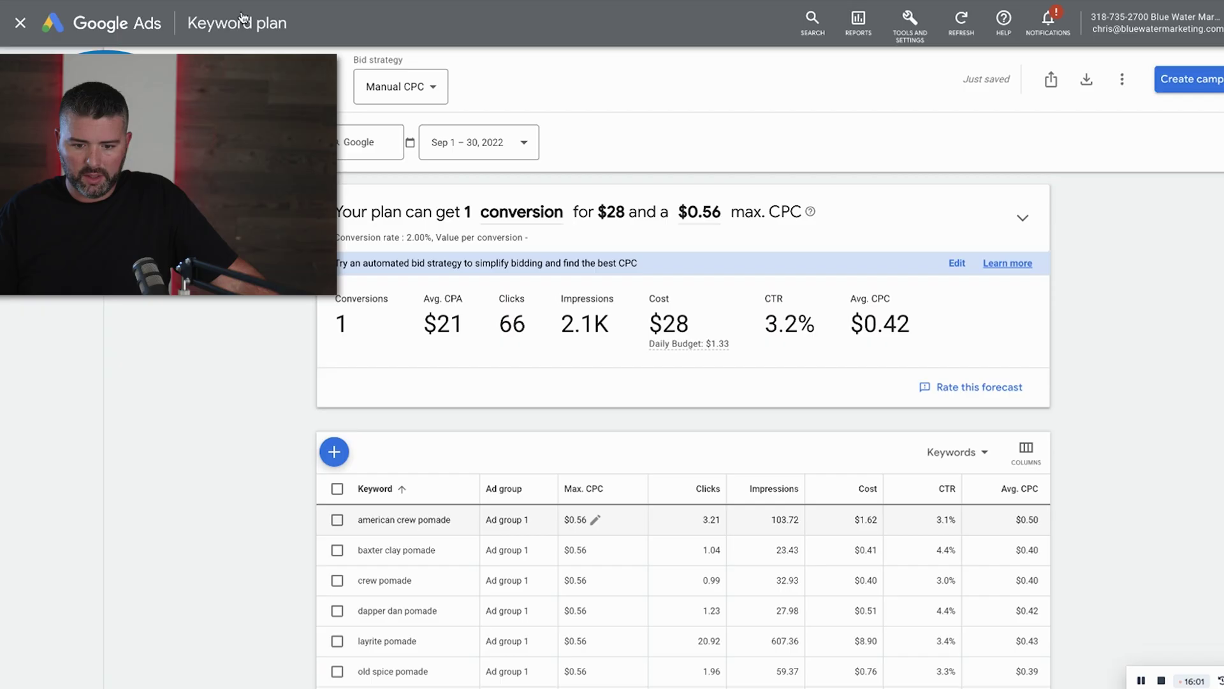
Step: Back in Semrush, deselect all eight keywords and show the men group
key(ctrl+Tab)
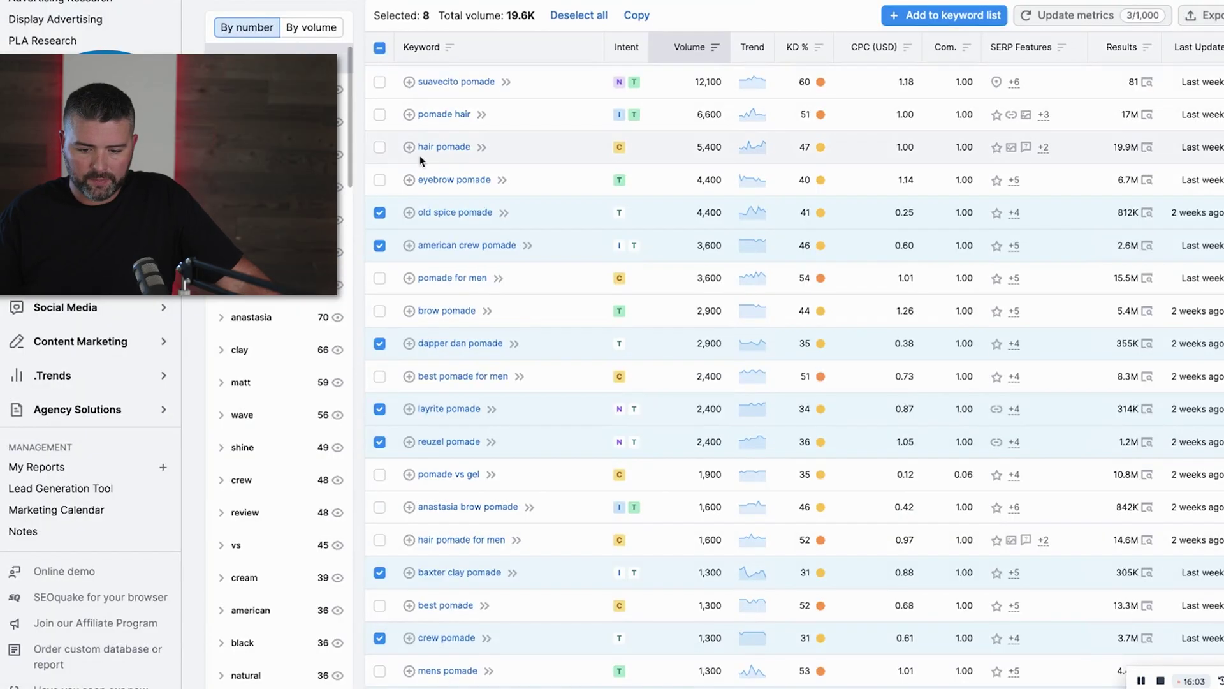
click(380, 50)
click(380, 49)
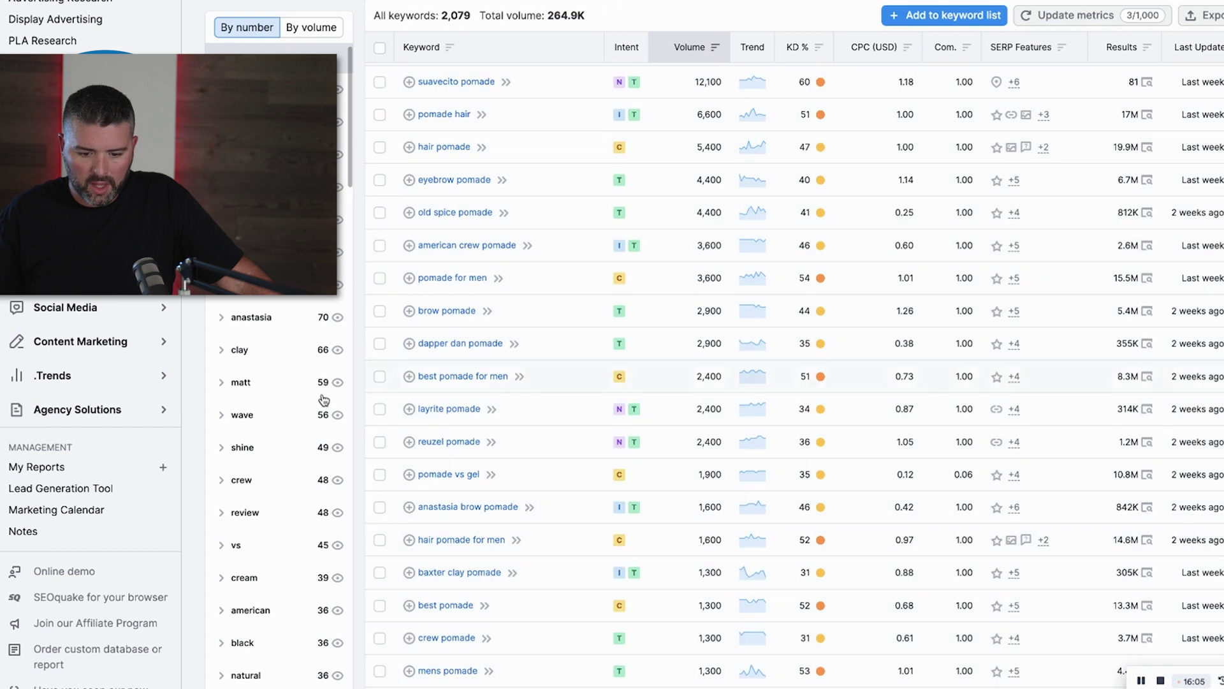
scroll(265, 429, down, 2)
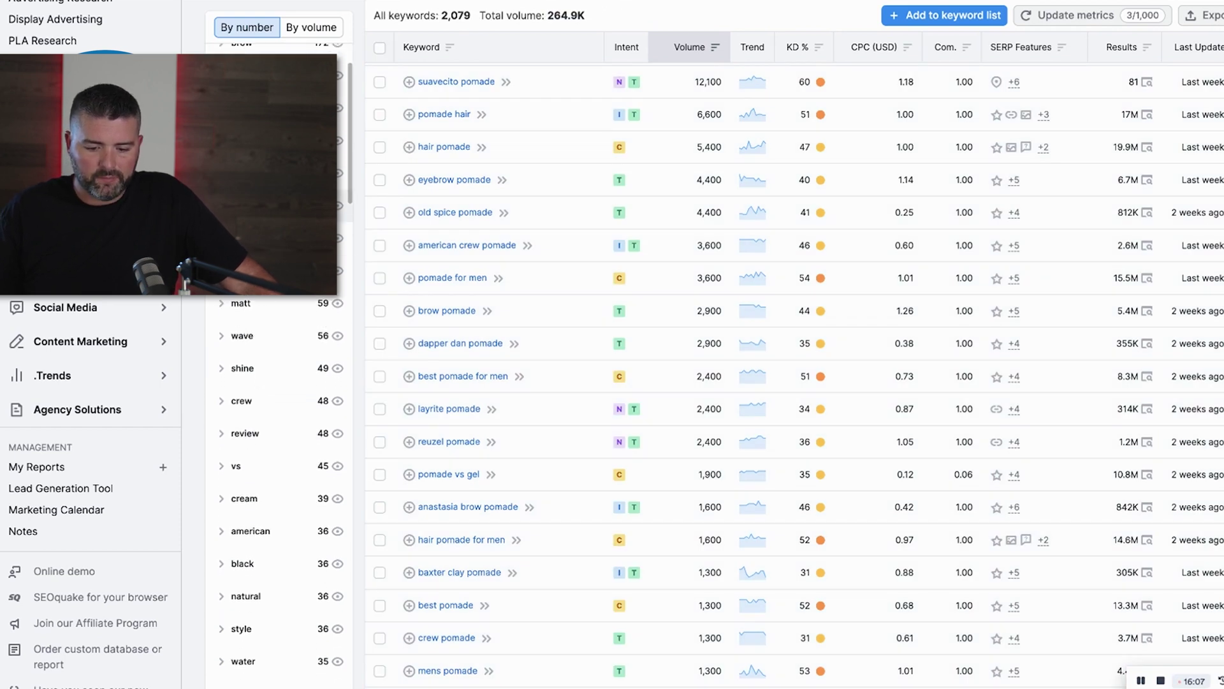
click(243, 173)
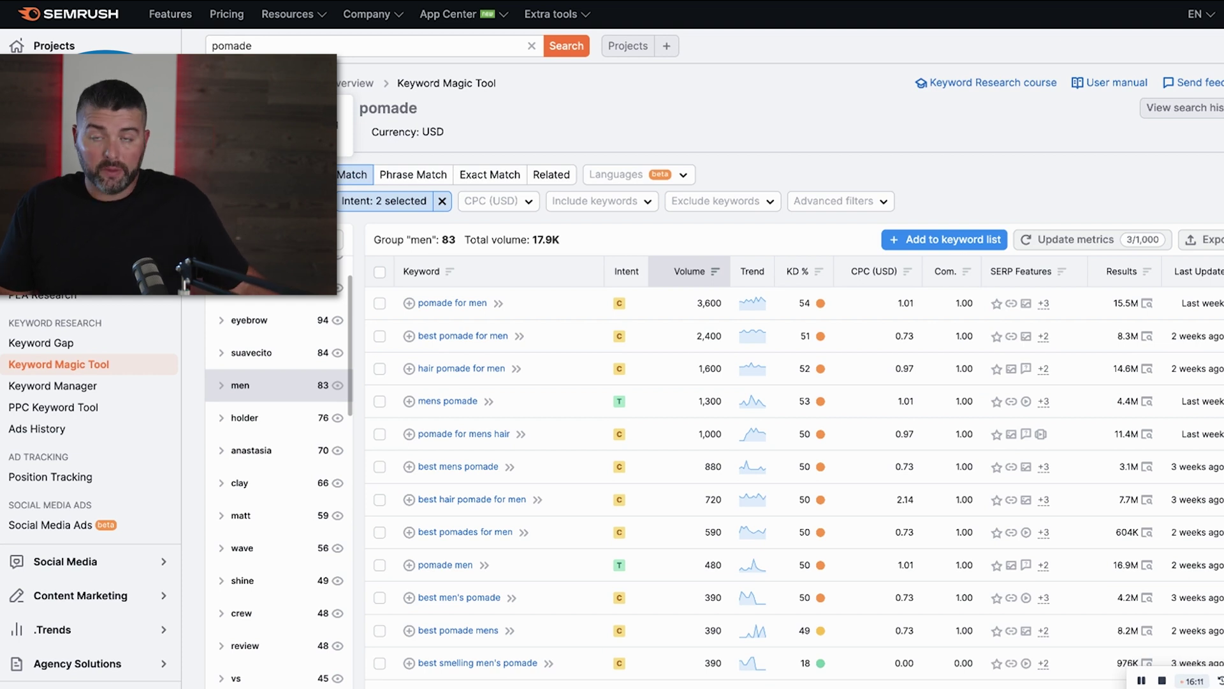
Step: Limit search intent to Commercial and Transactional, leaving 2,079 keywords totaling 264.9K volume
scroll(599, 370, down, 3)
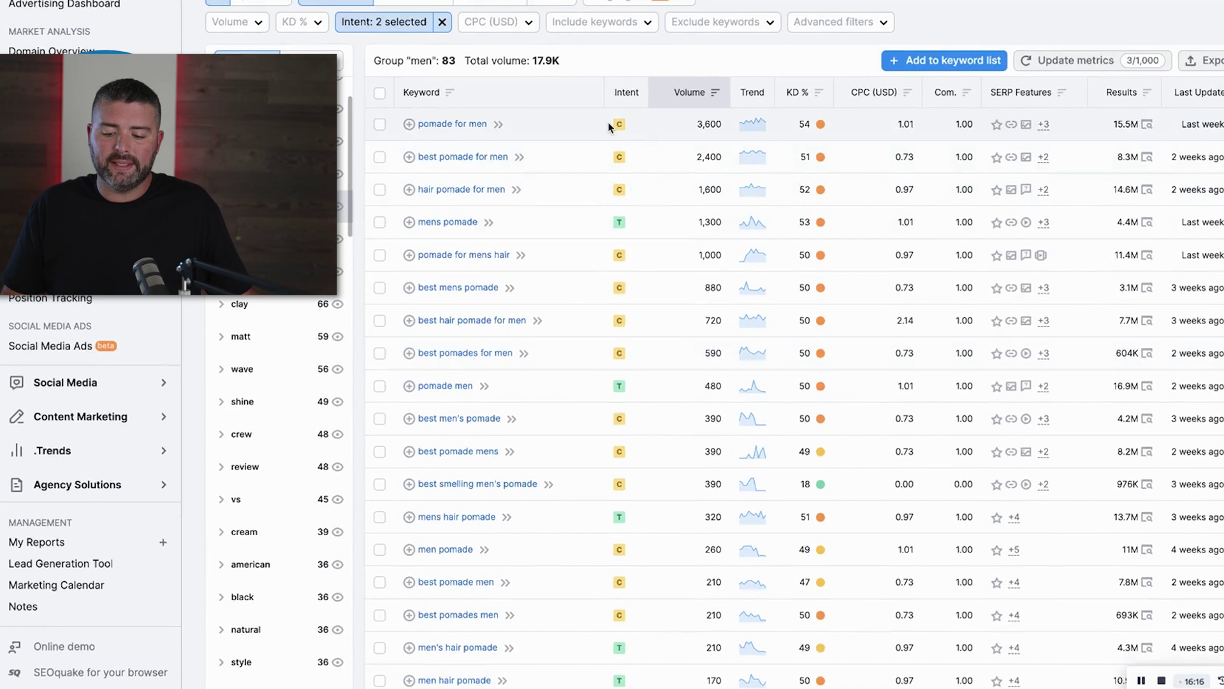
scroll(608, 126, up, 2)
click(384, 131)
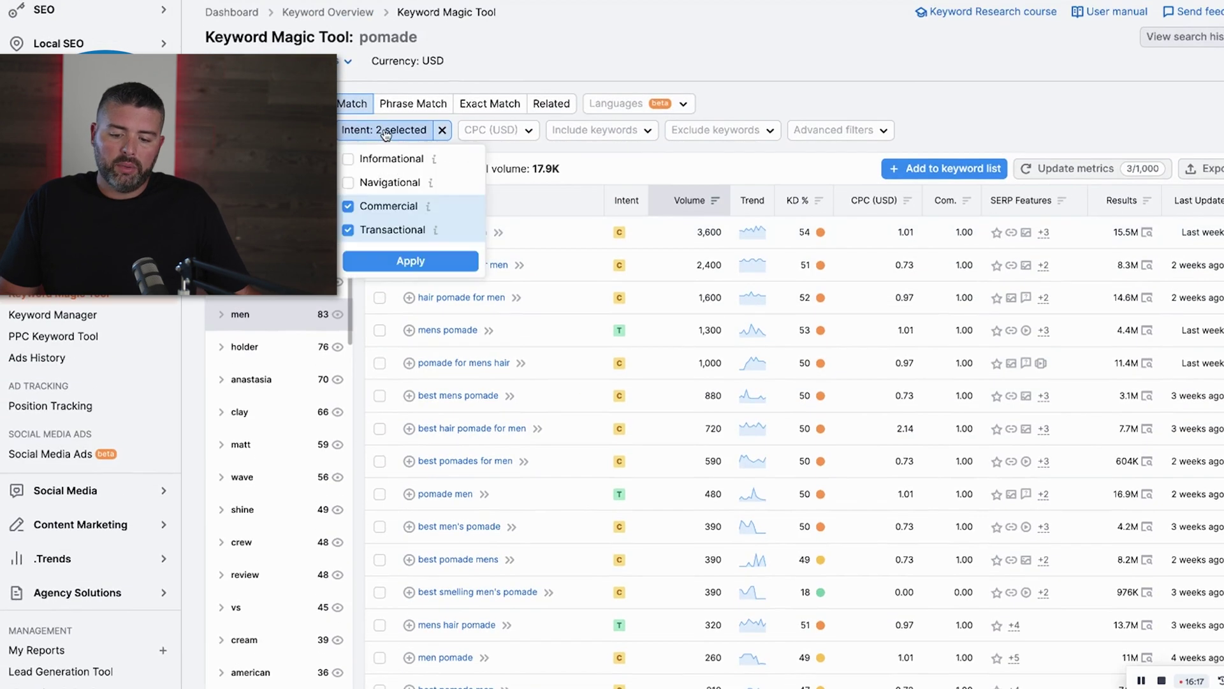
click(348, 182)
click(348, 159)
click(399, 260)
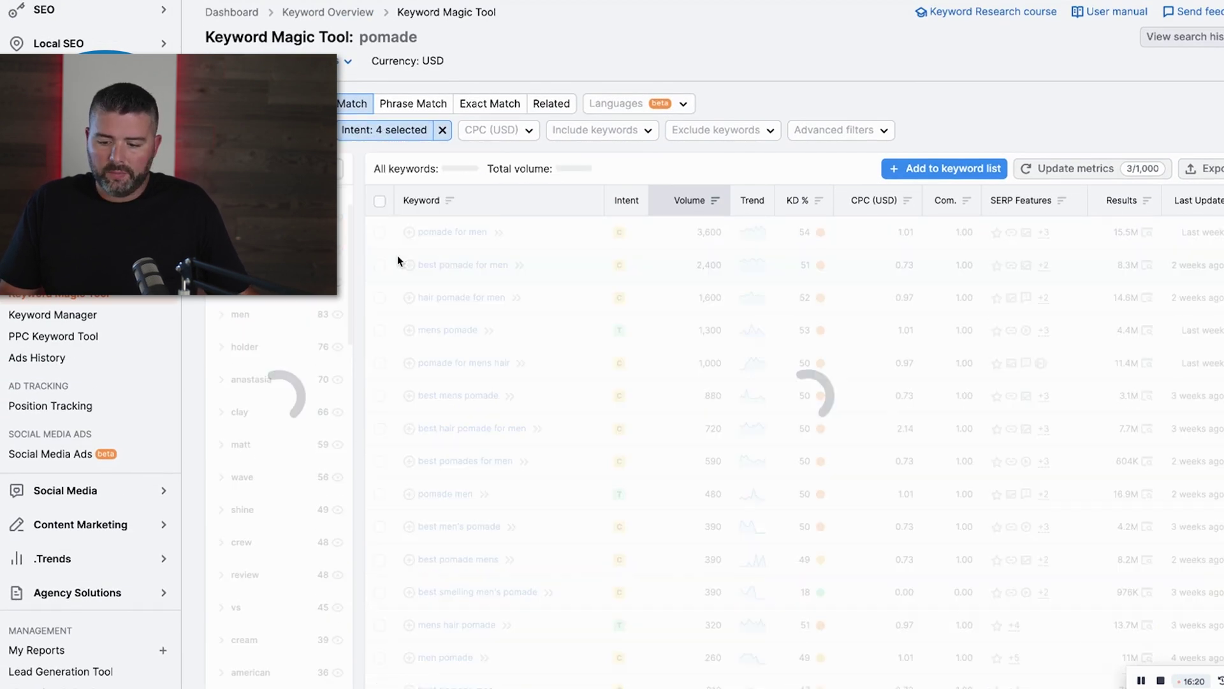
scroll(617, 181, up, 1)
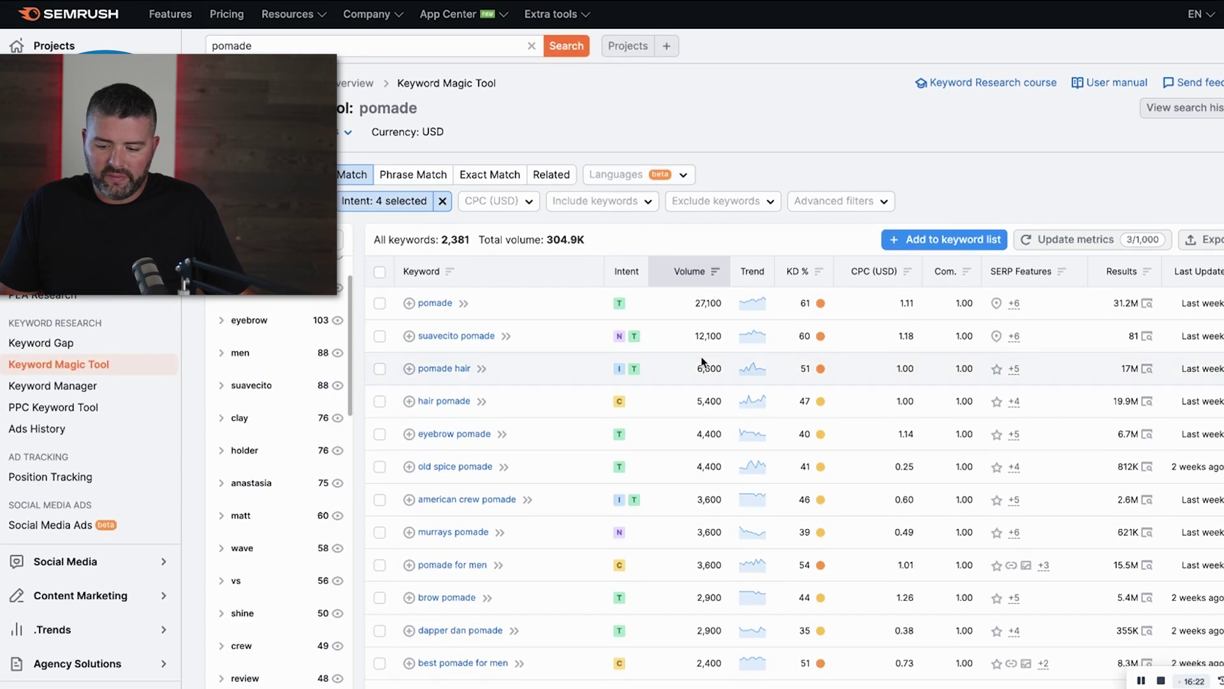
scroll(698, 356, down, 1)
click(376, 165)
click(354, 194)
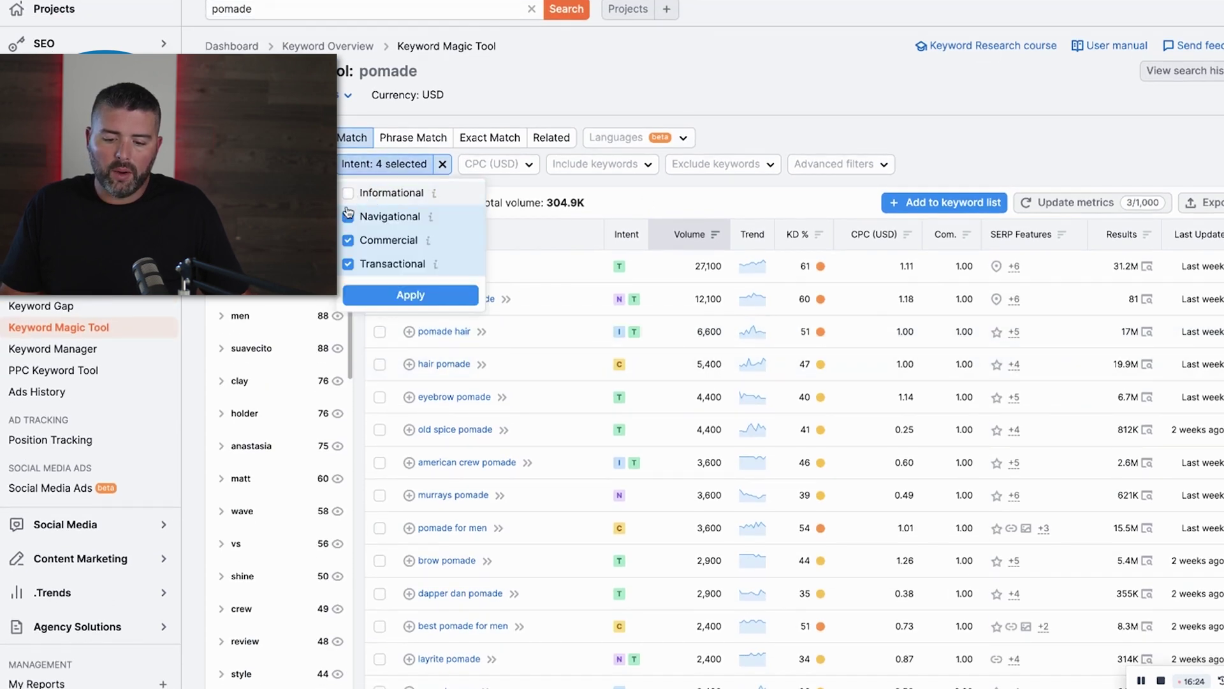
click(354, 217)
click(398, 295)
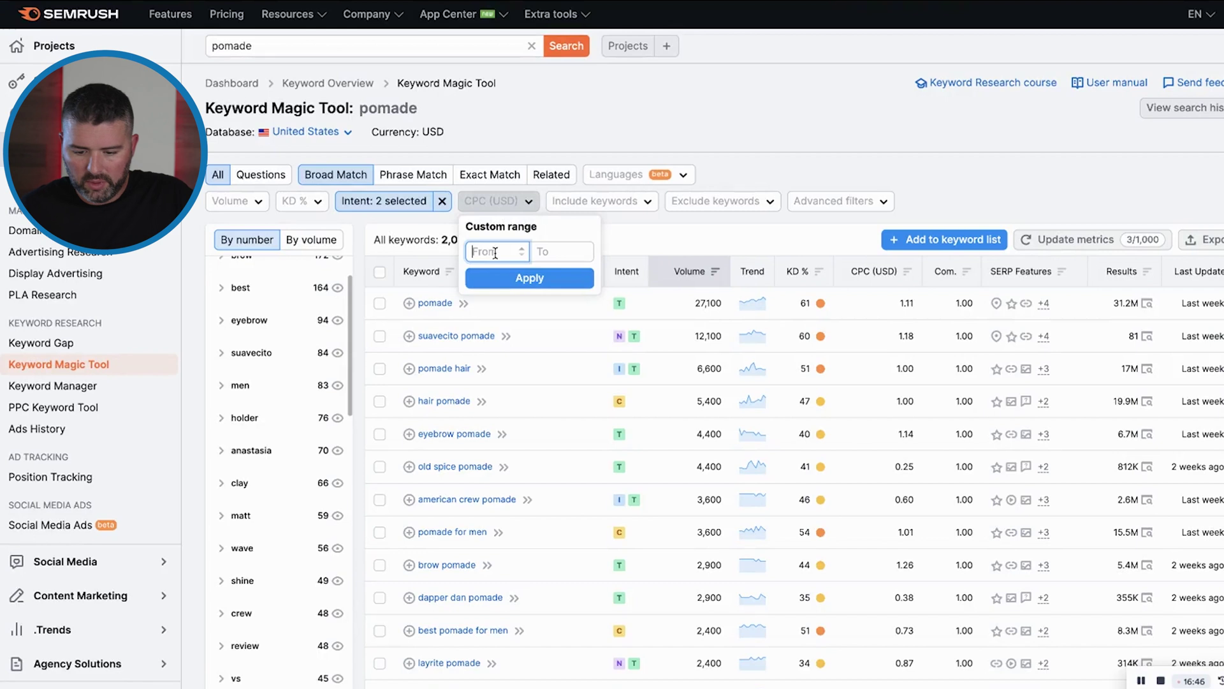
Step: Set the CPC filter to a custom range of $1 to $1.5
text(50)
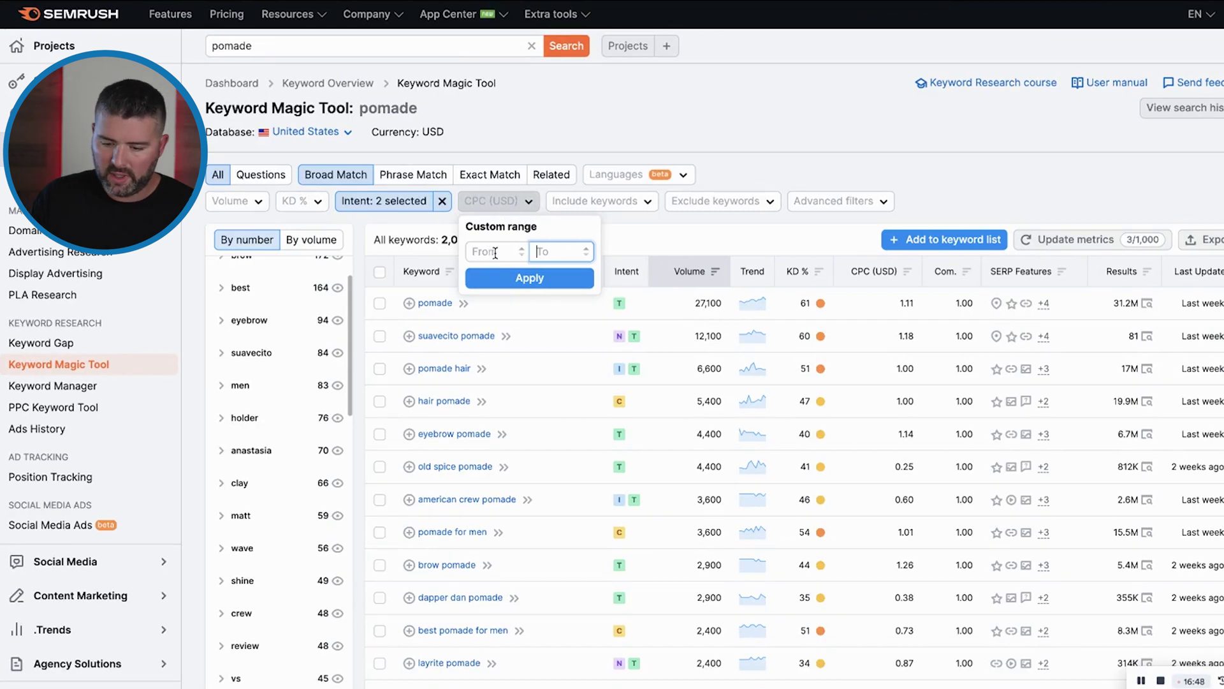
click(477, 251)
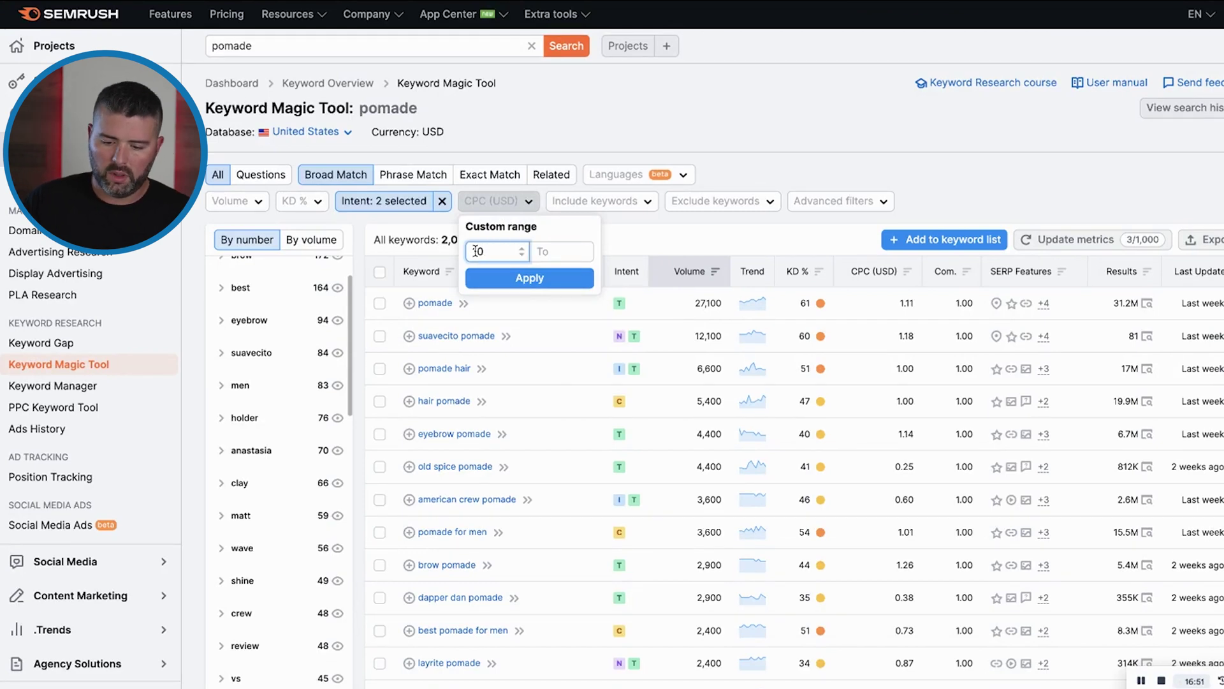
key(BackSpace)
key(BackSpace)
key(Tab)
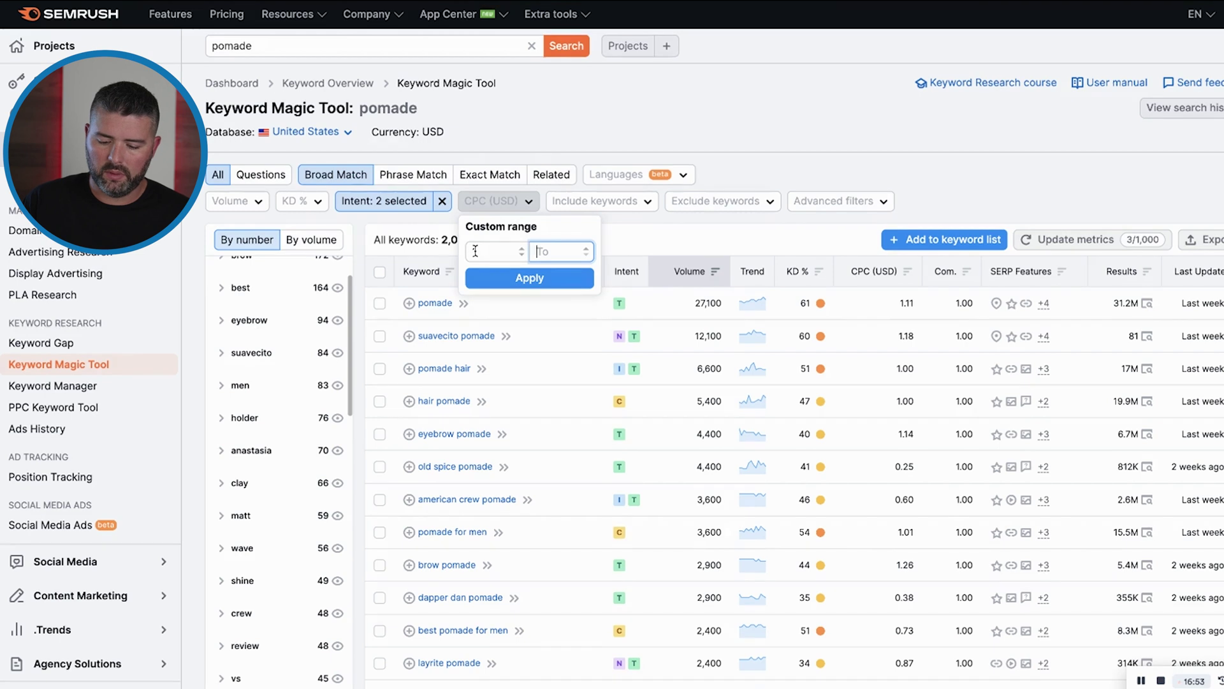
click(511, 278)
Step: Limit keyword difficulty to very easy (0–35%) and browse the filtered water keywords
click(306, 201)
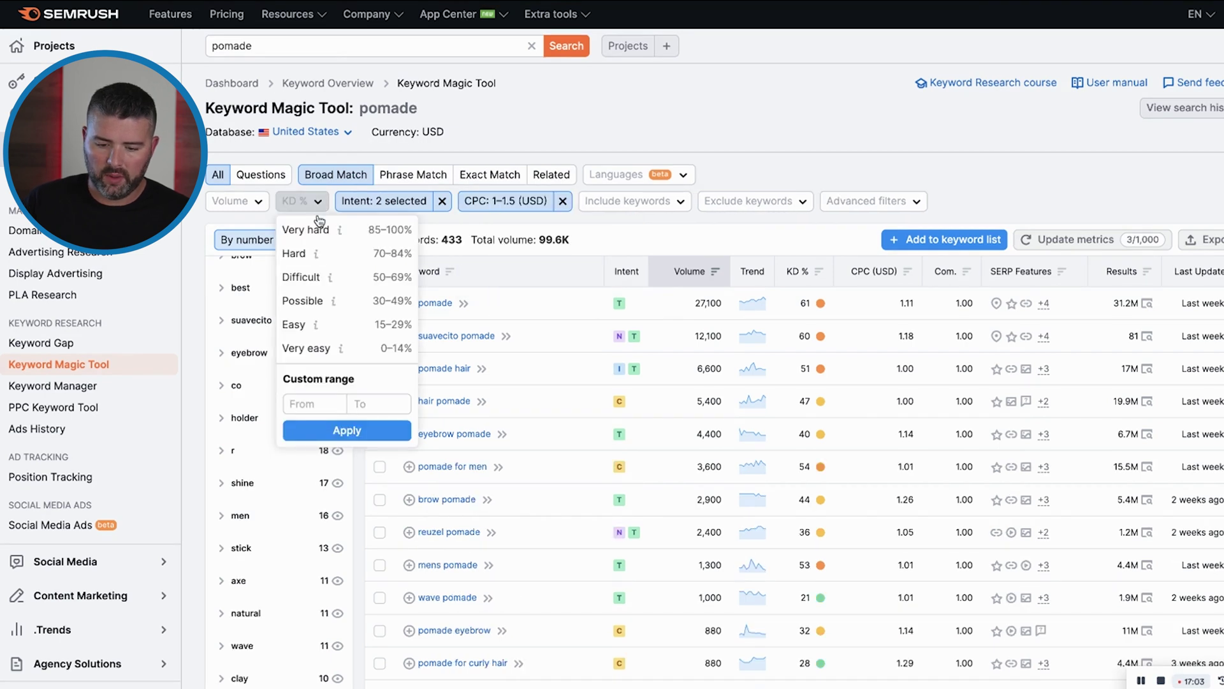
click(388, 349)
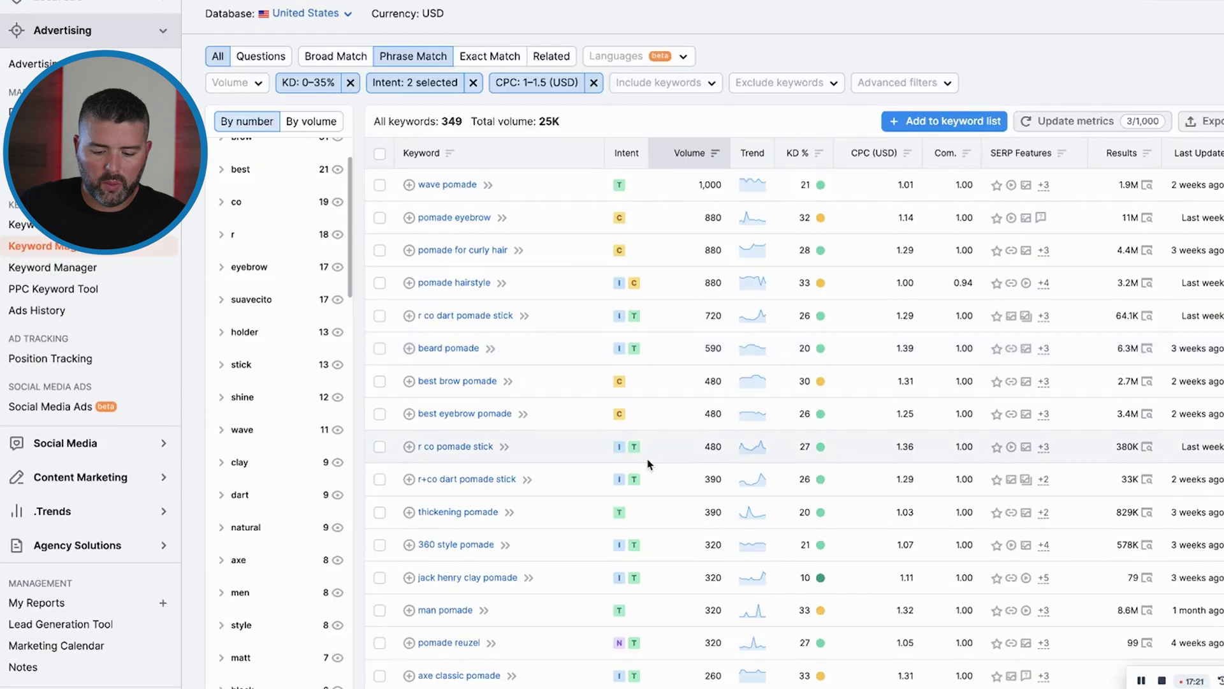
scroll(649, 463, down, 1)
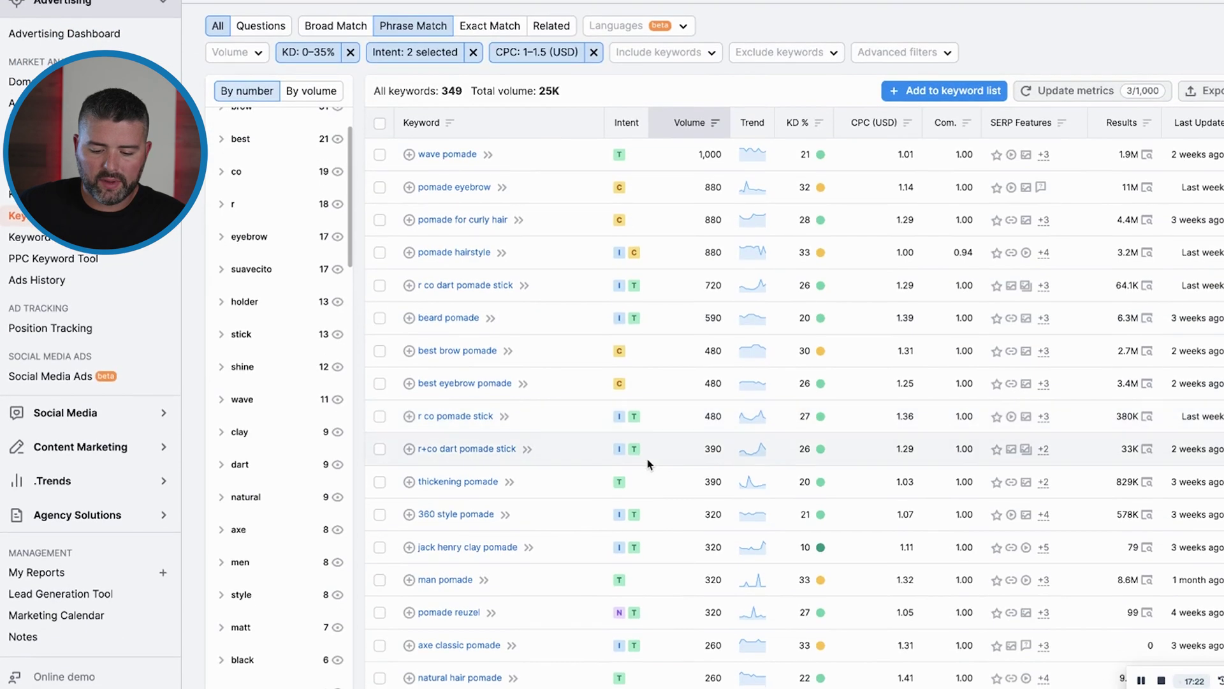
scroll(648, 463, down, 1)
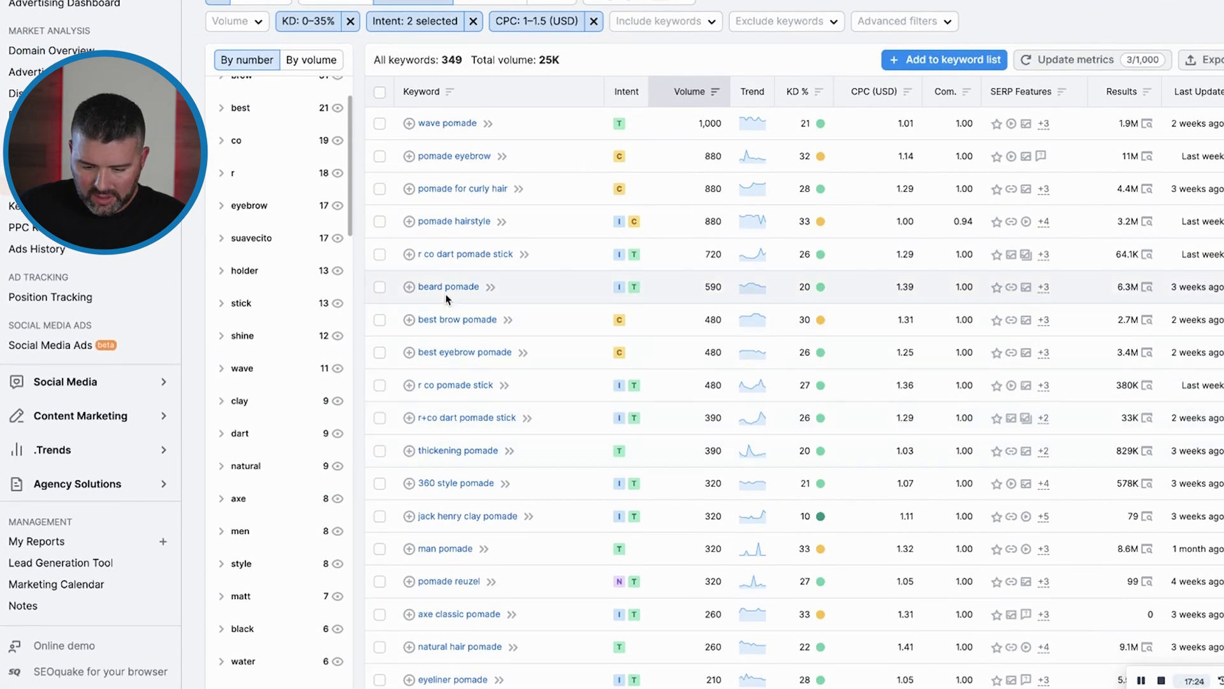
scroll(547, 324, down, 3)
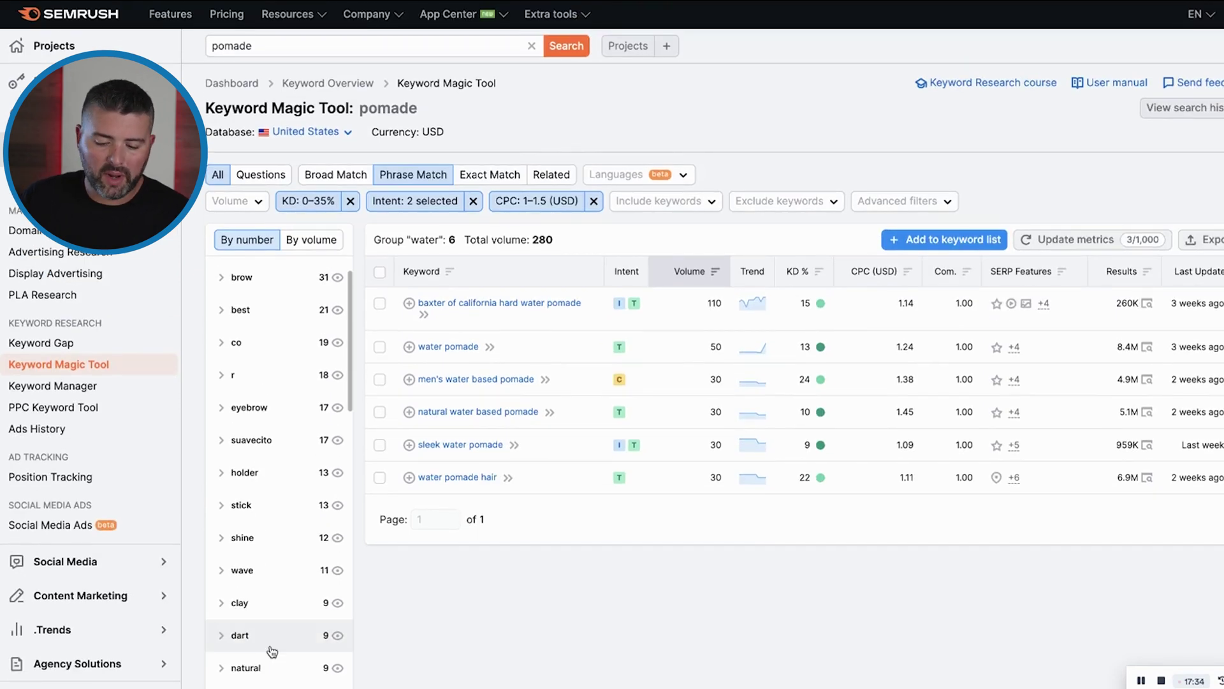
Step: Select the six water keywords except baxter of california and export them as XLSX
click(380, 274)
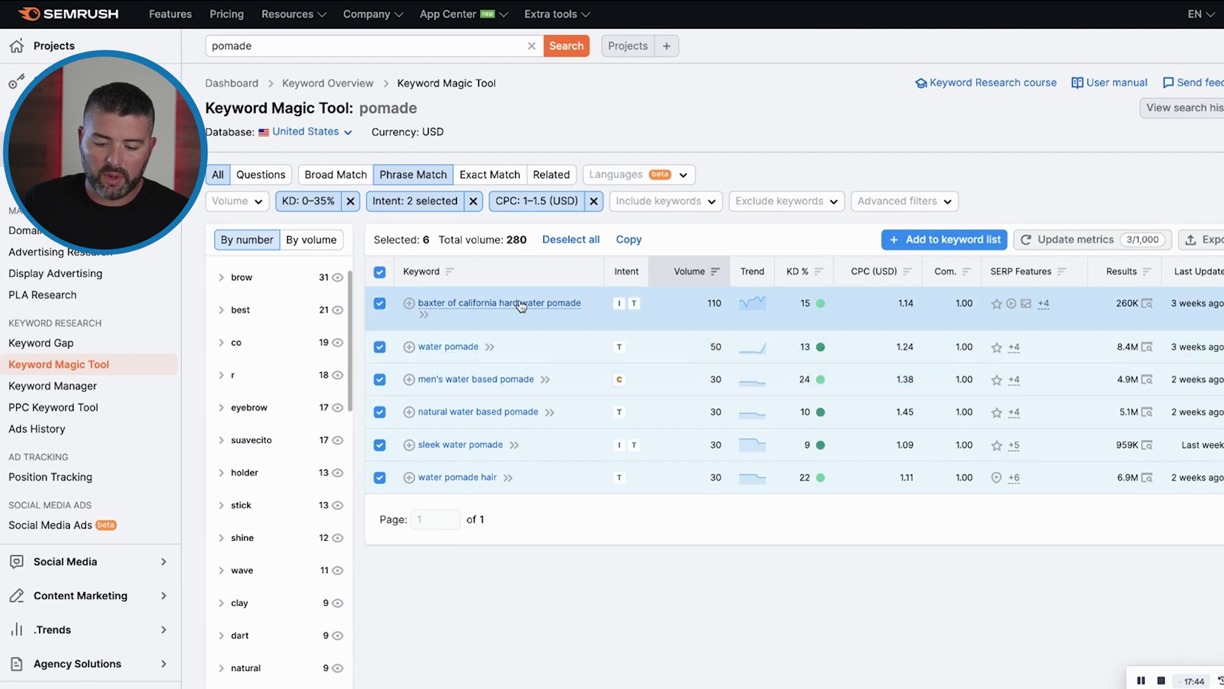
click(379, 302)
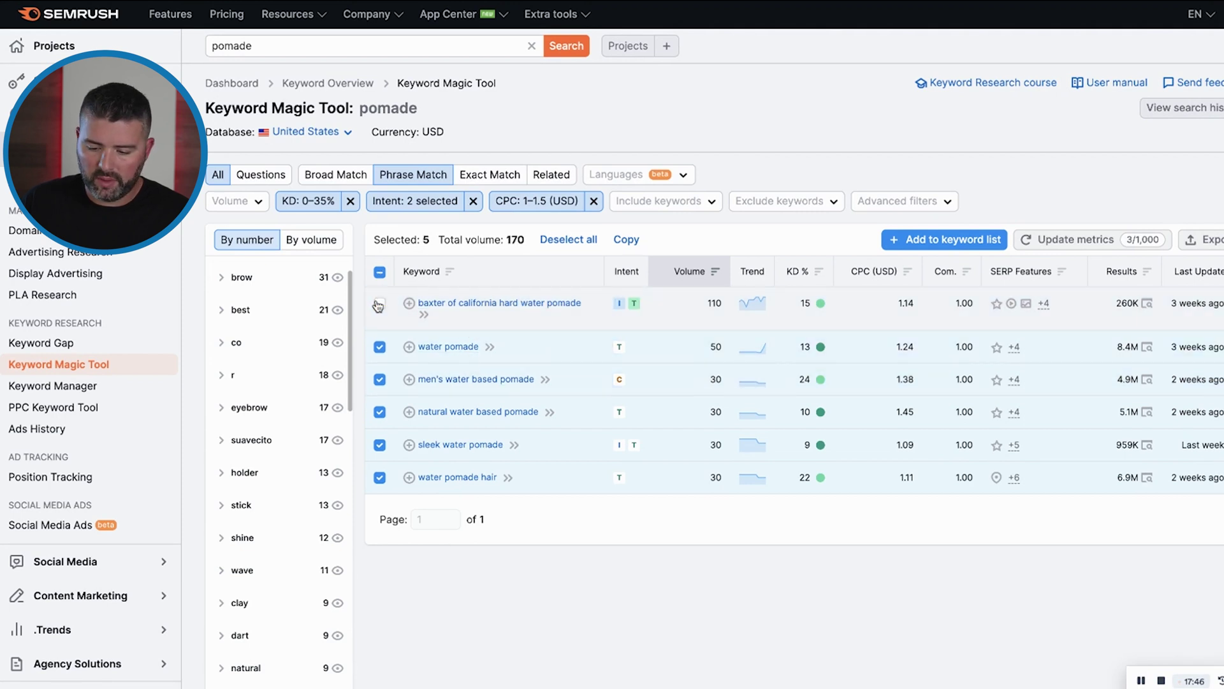
click(1181, 245)
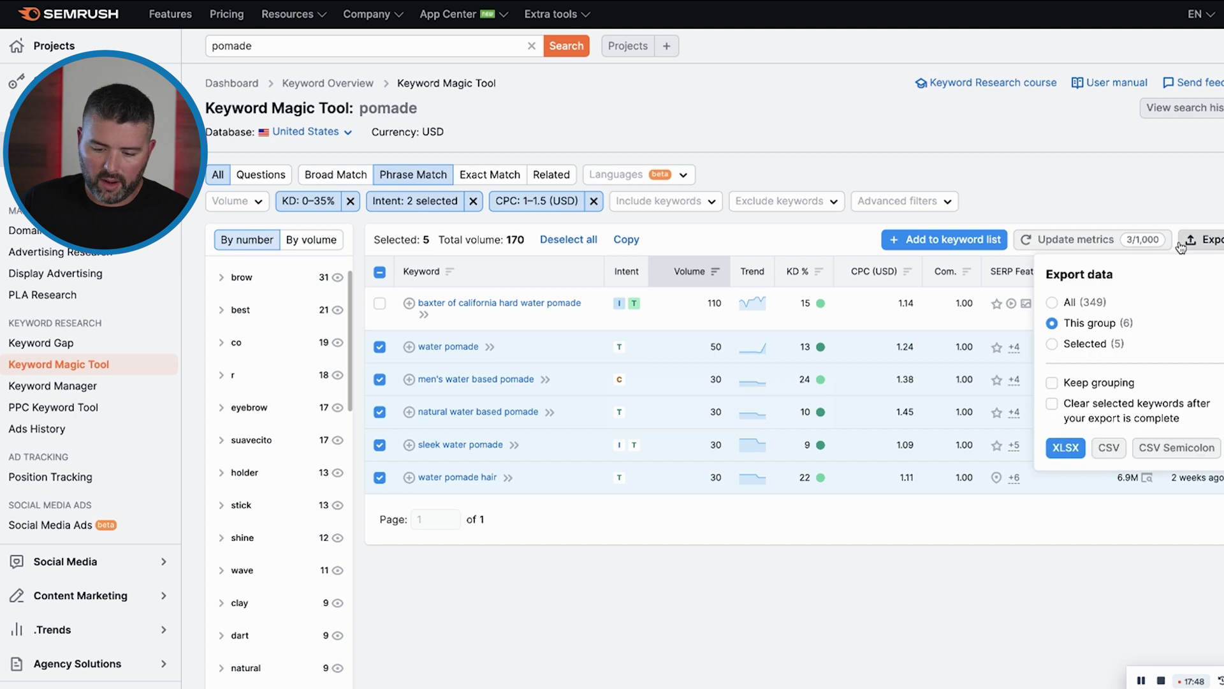
click(1065, 447)
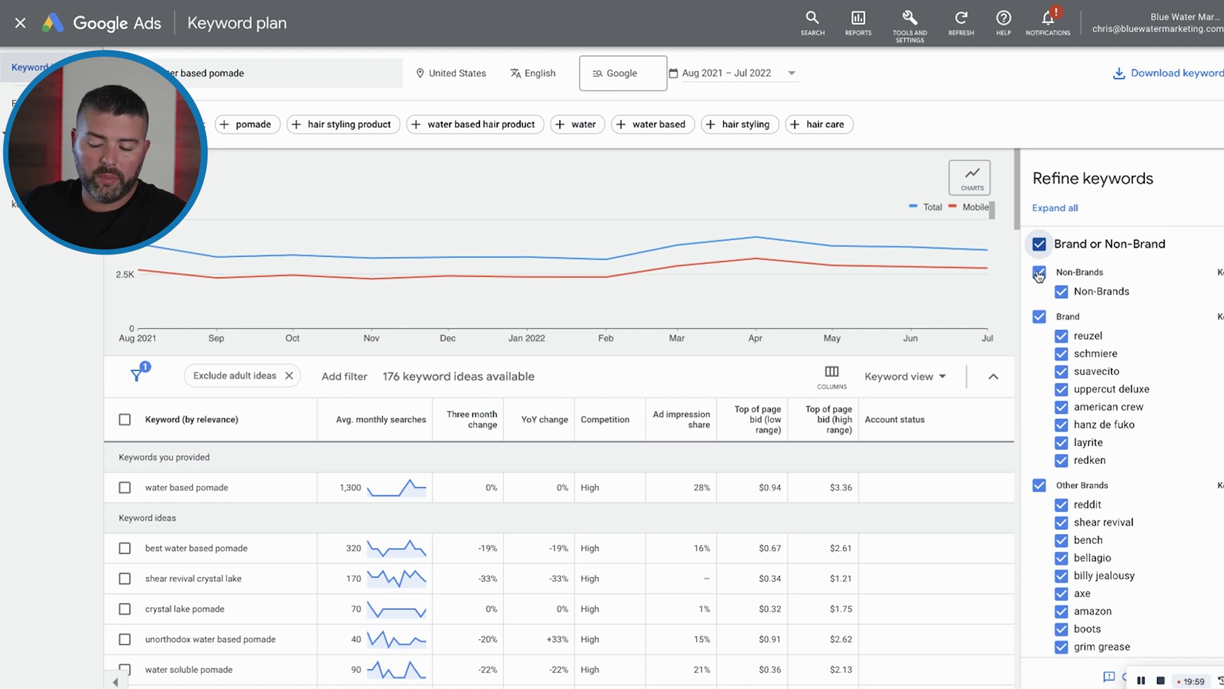
Step: In Google Ads, exclude all brand keywords from the water based pomade ideas
key(ctrl+Tab)
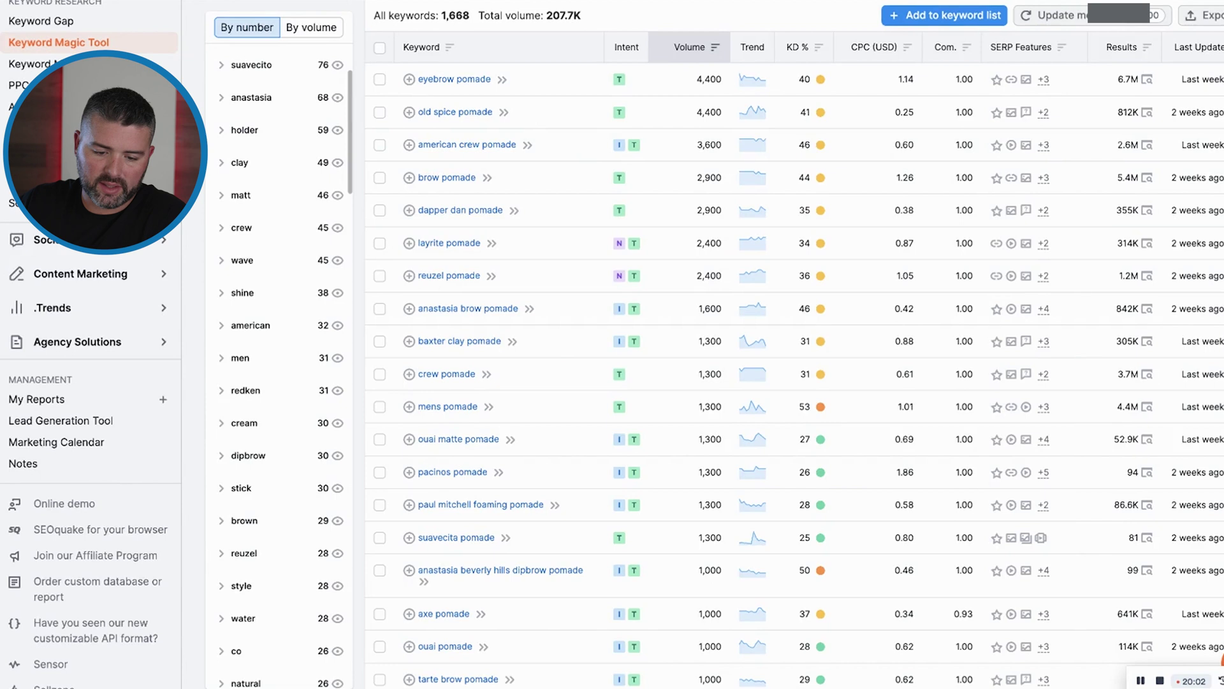
key(ctrl+Tab)
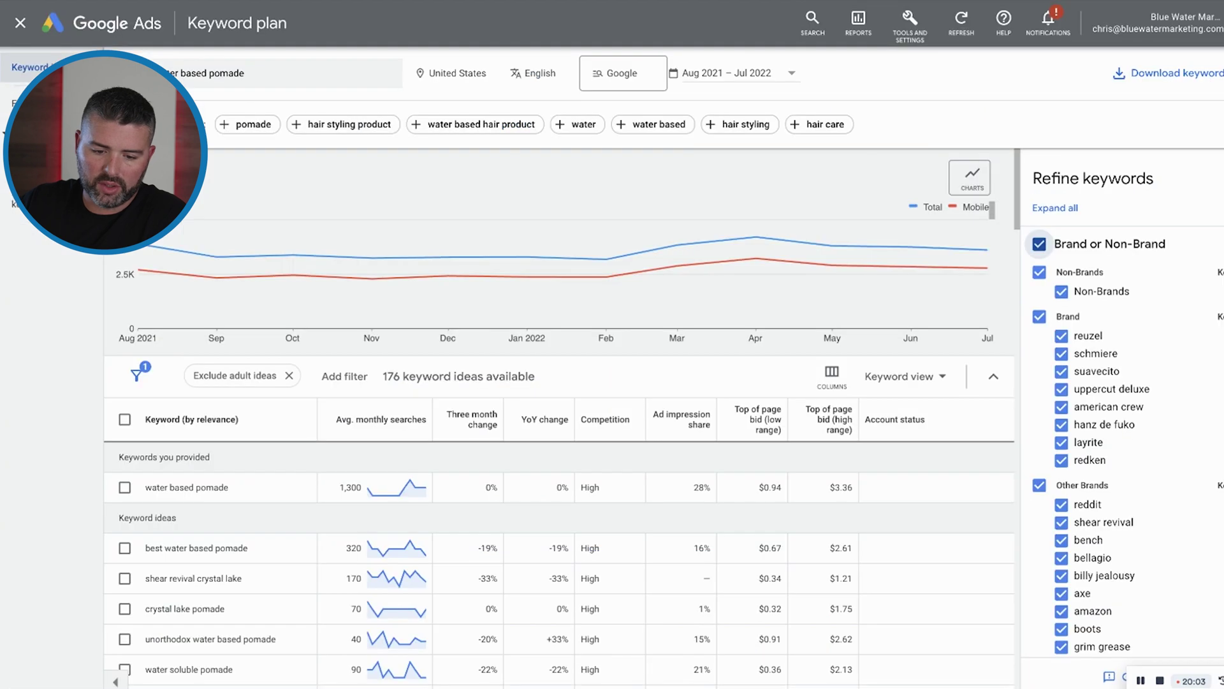
click(1039, 273)
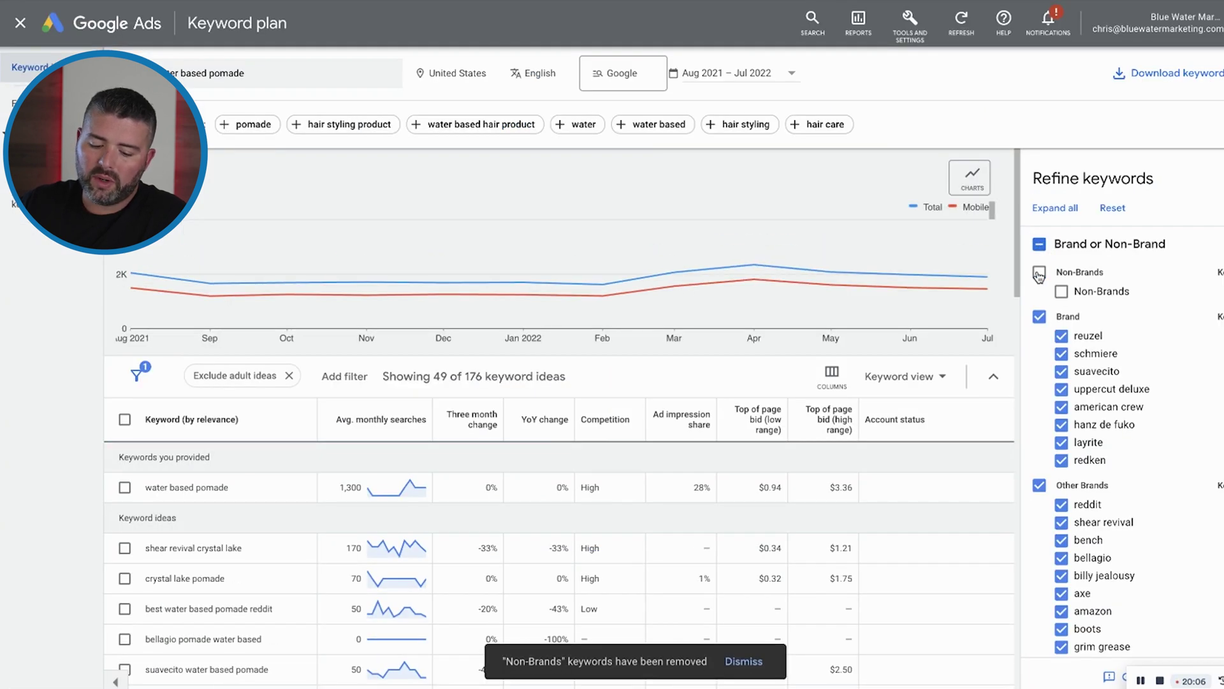
click(1038, 272)
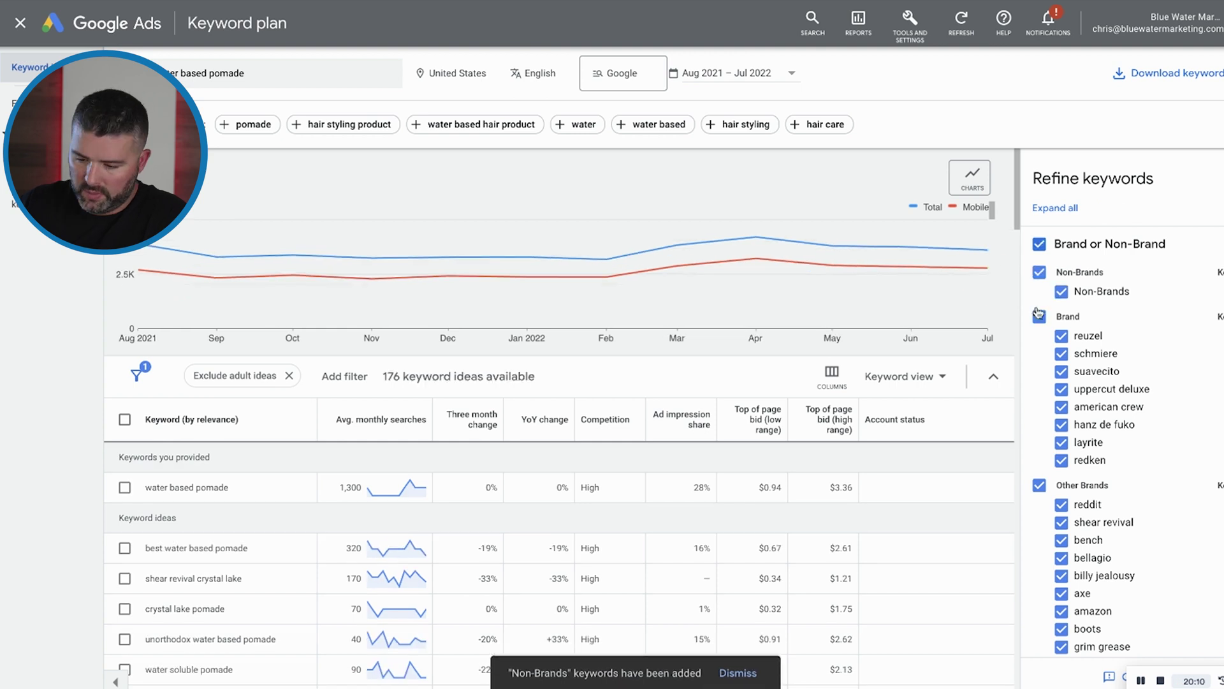
click(1039, 315)
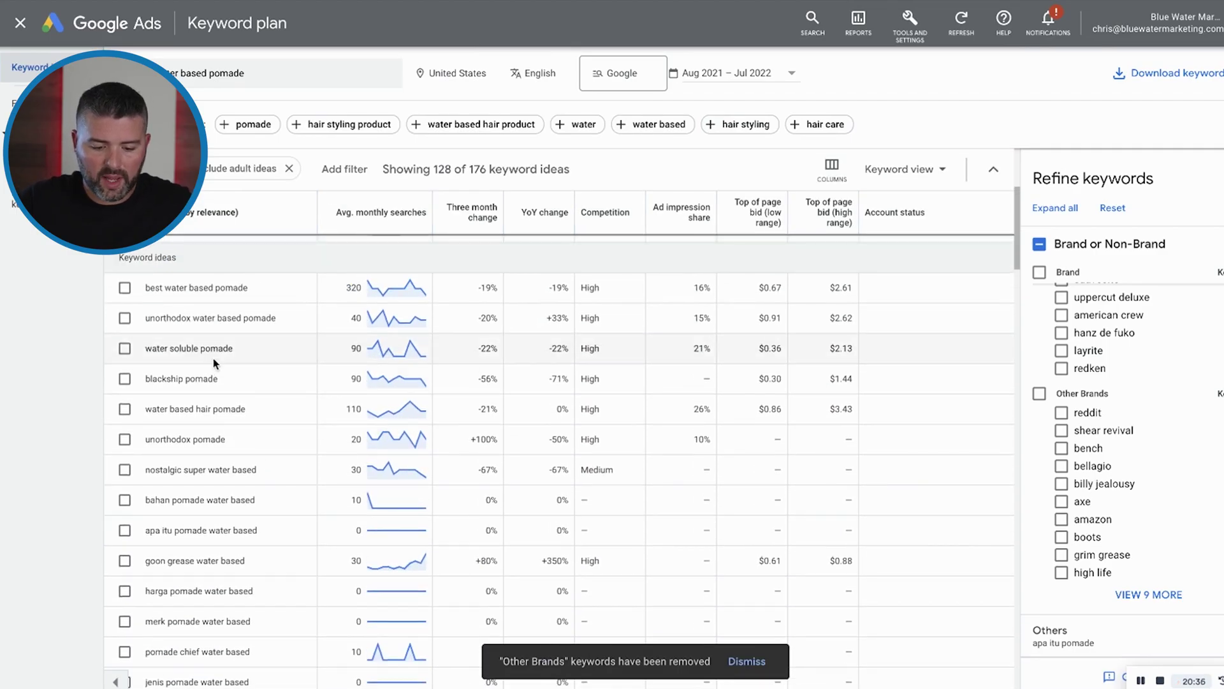
Step: Review the water based pomade bid range ($0.94–$3.36) and select the keyword ideas
scroll(407, 361, up, 5)
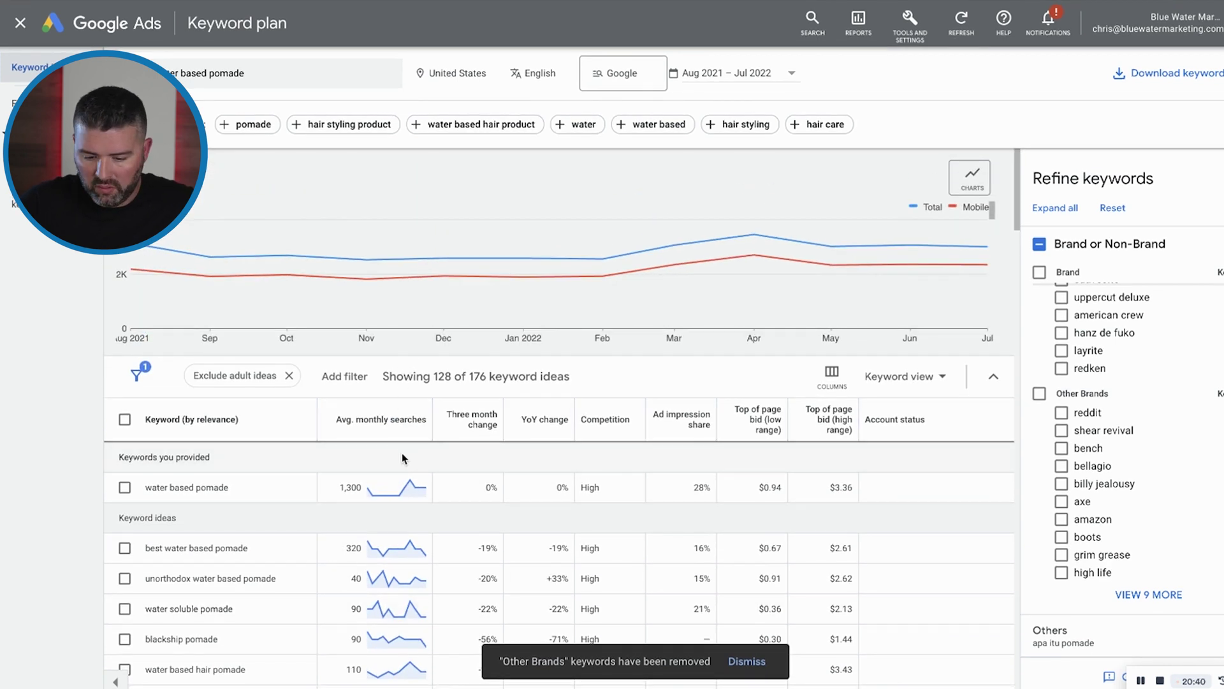
scroll(402, 453, down, 10)
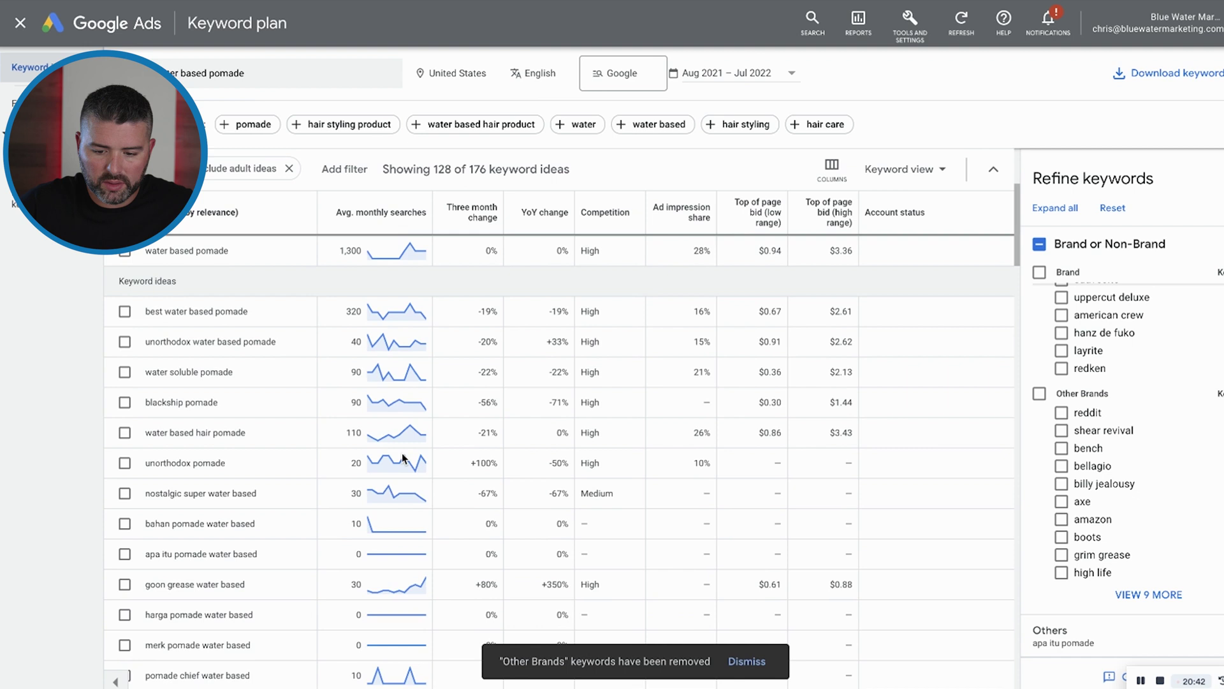
scroll(332, 457, up, 10)
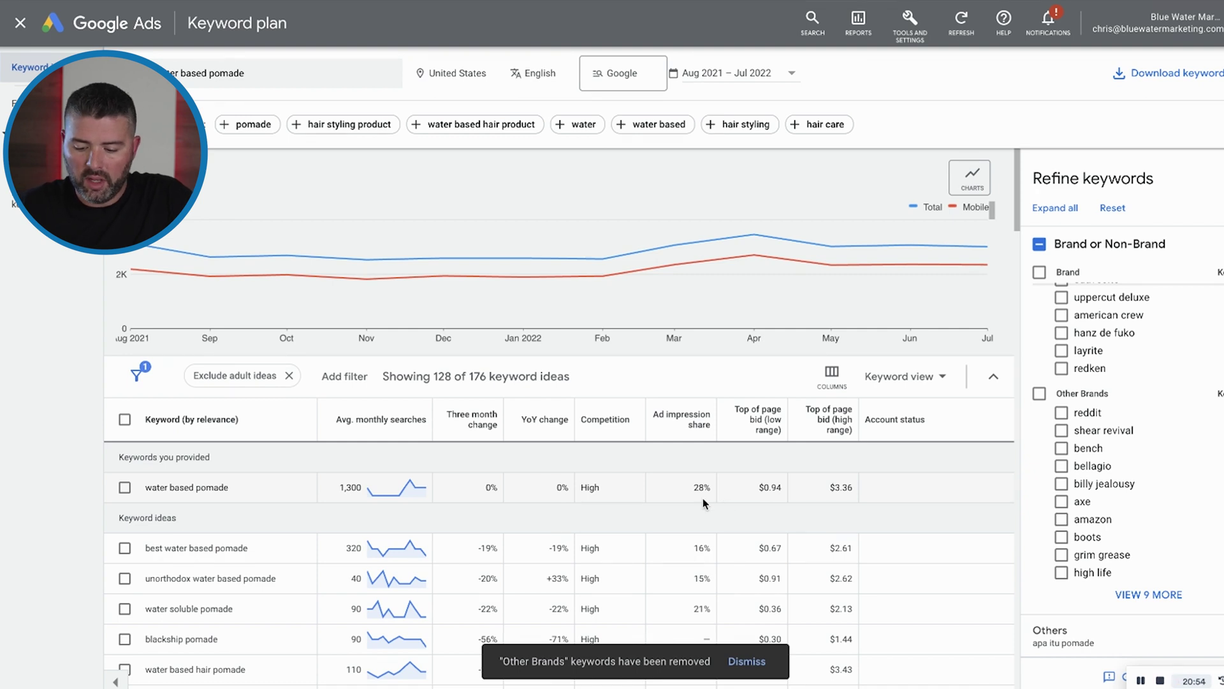
drag(780, 488, 750, 492)
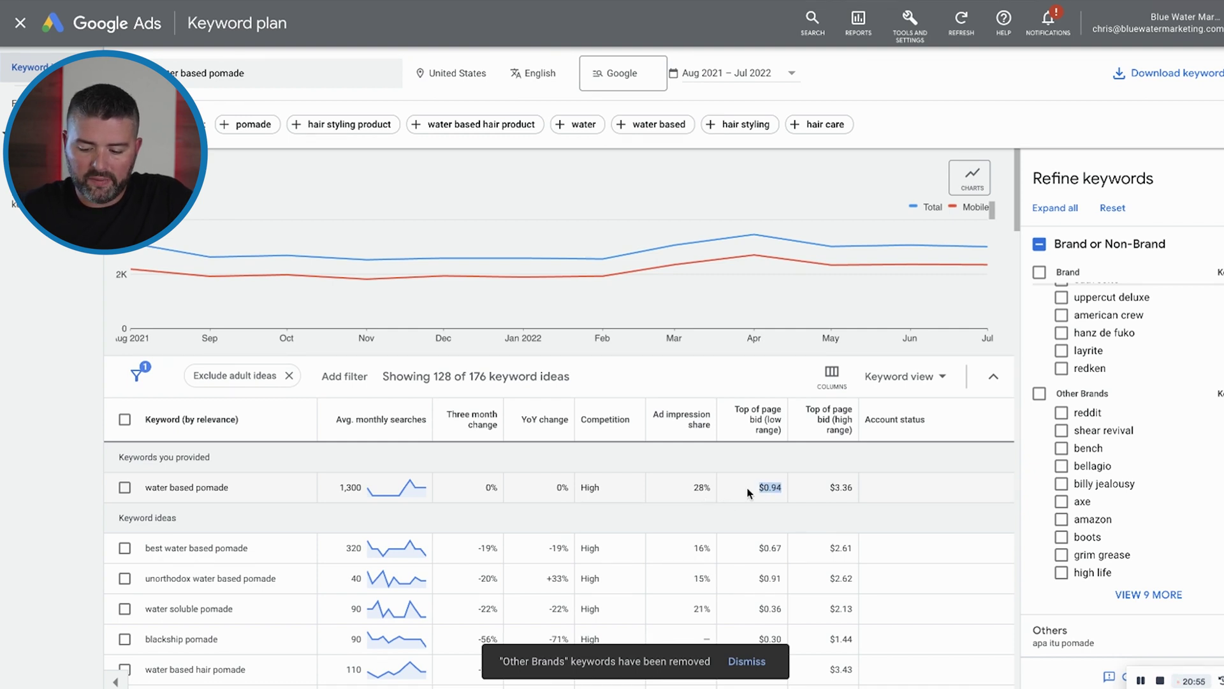
drag(855, 488, 829, 489)
click(832, 489)
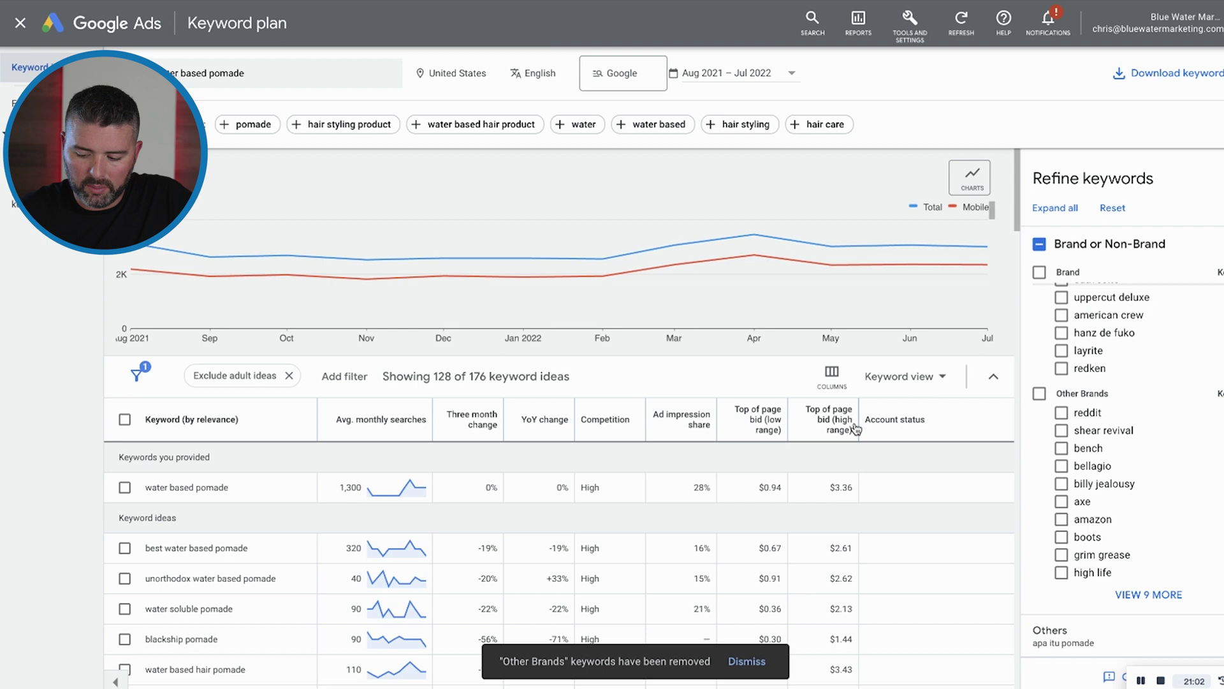
scroll(855, 421, down, 2)
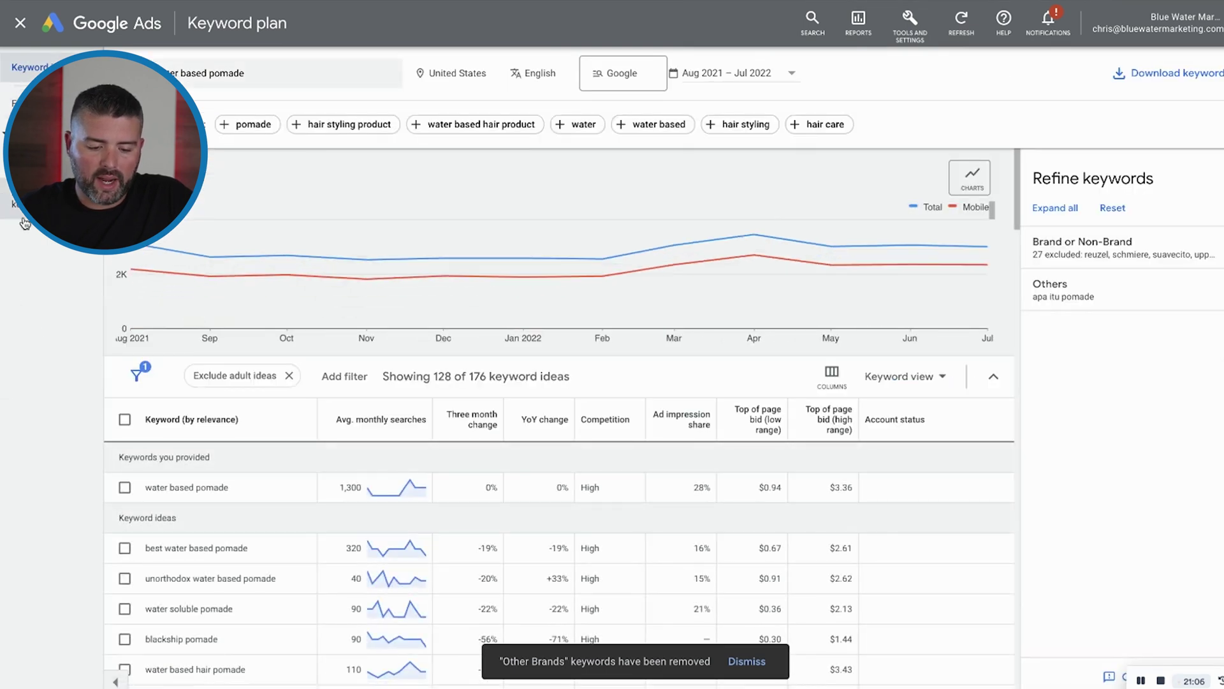
click(19, 103)
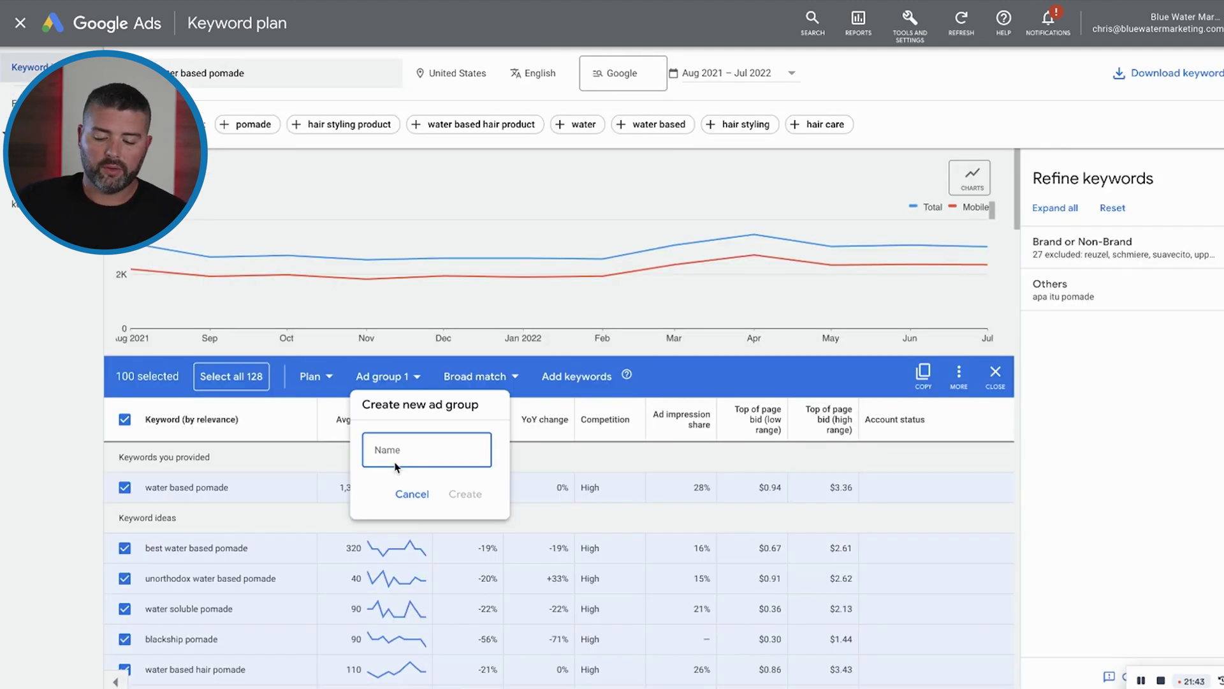
Step: Create ad group 'Water-Based - High Intent - No Brand' and replace the six keywords with 100 pasted ones
text(Water)
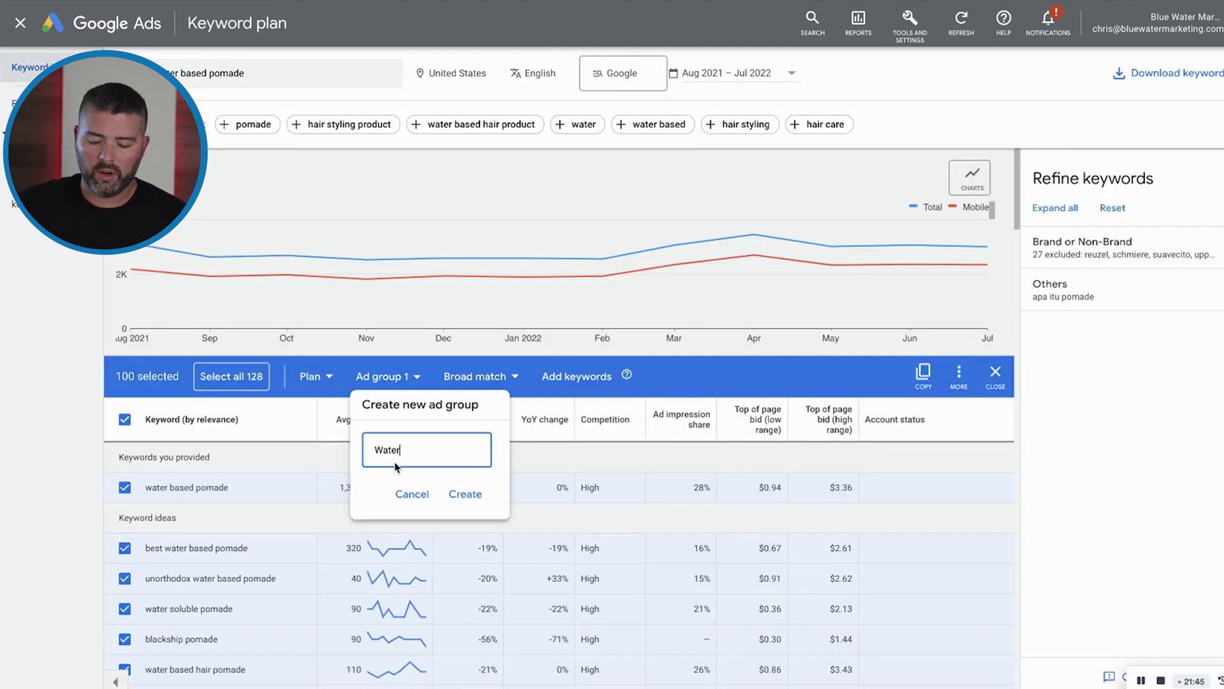
text(-Based - Hi)
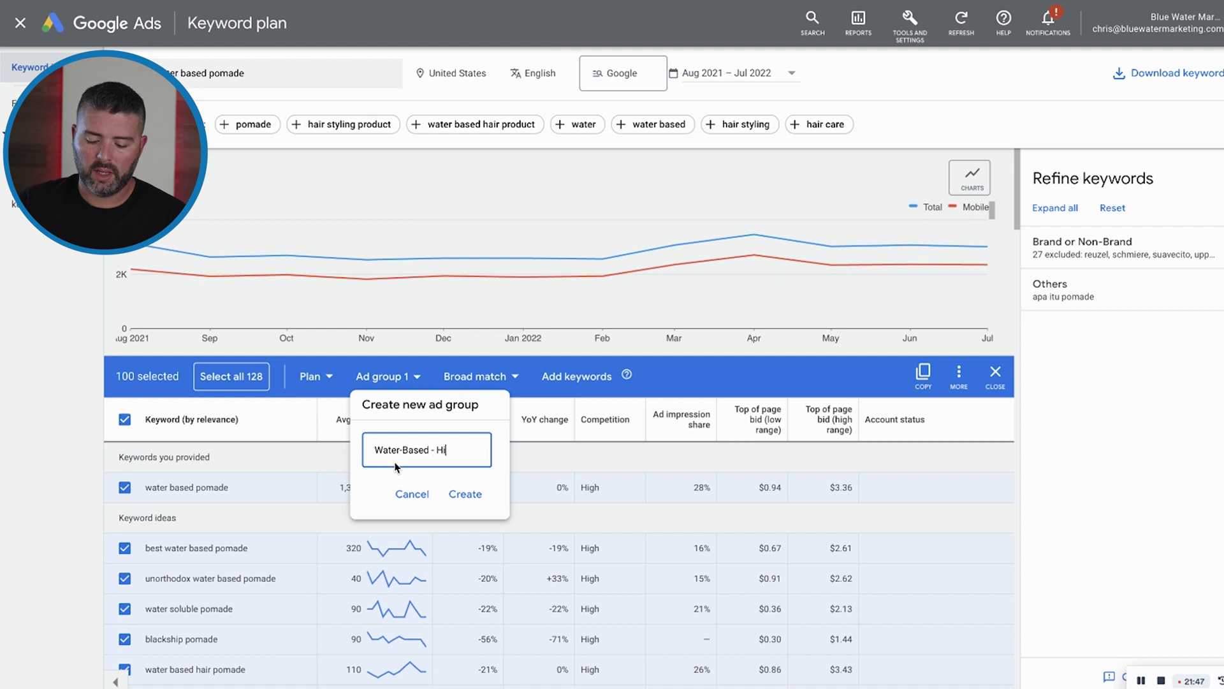
text(gh Intent - No Bra)
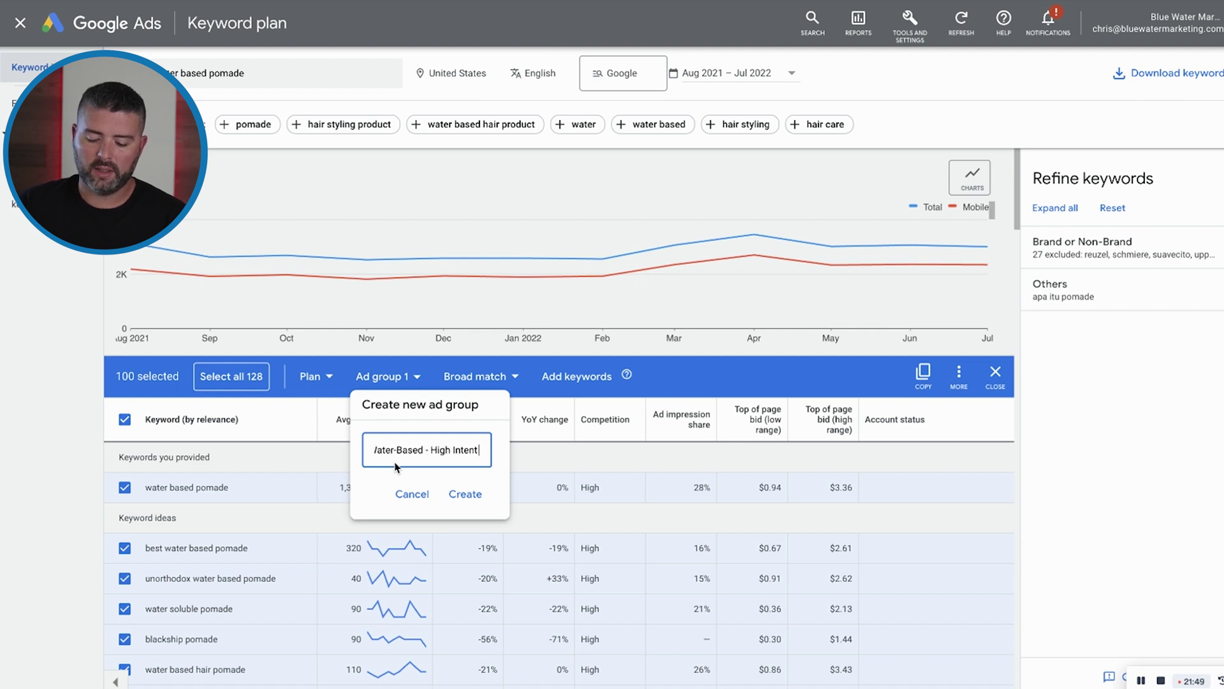
text(nd)
click(471, 494)
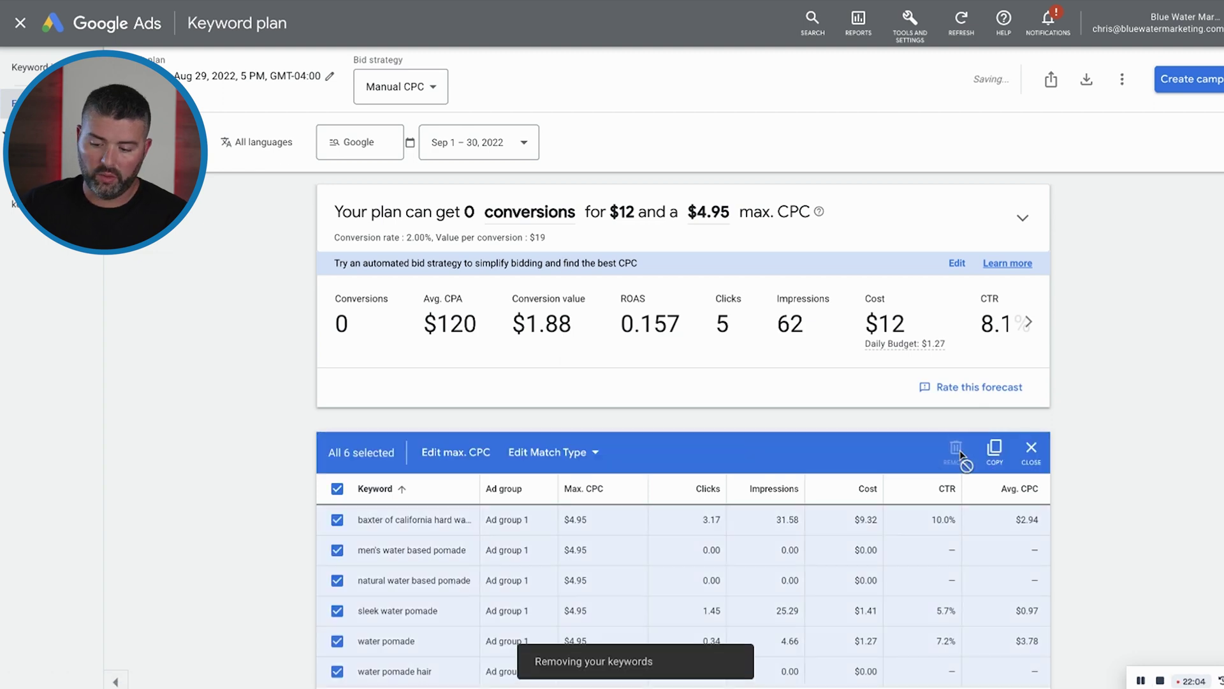
click(337, 204)
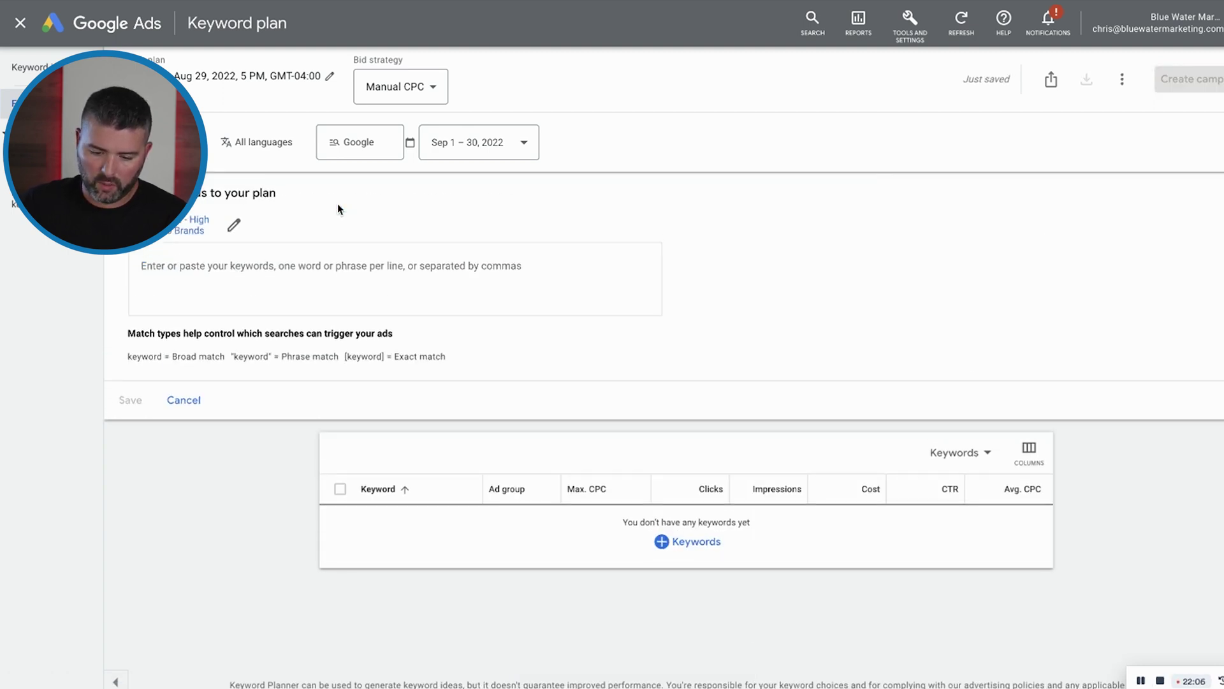
click(191, 225)
click(177, 296)
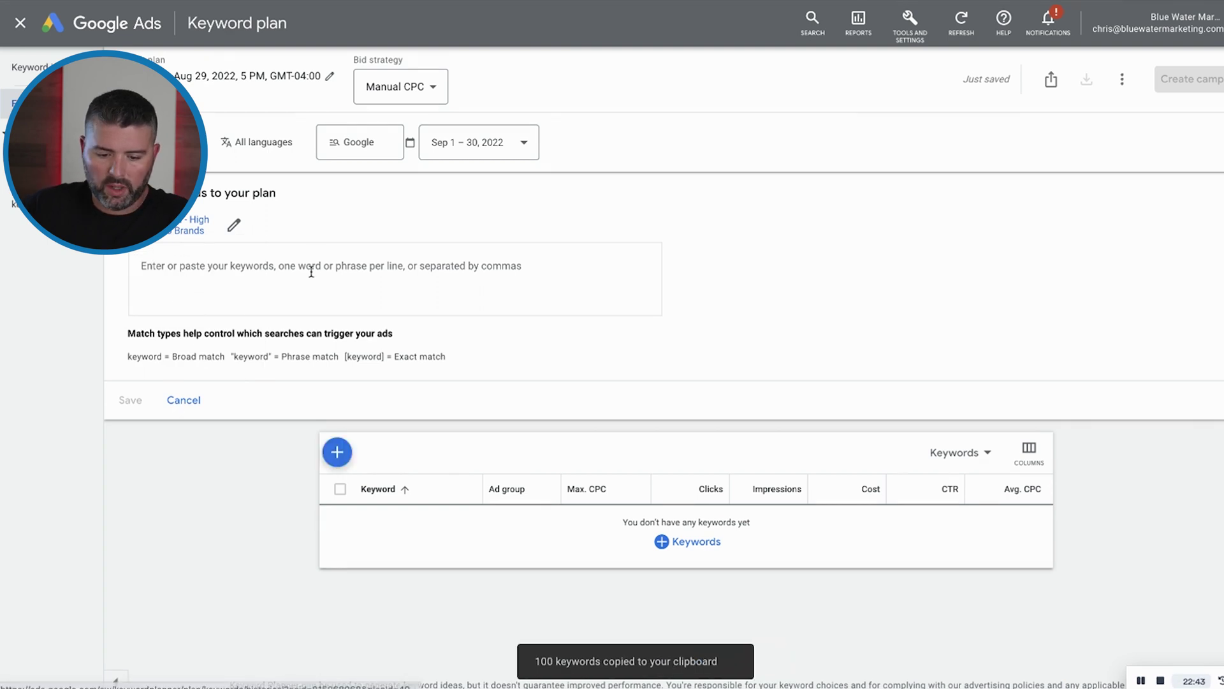
key(ctrl+v)
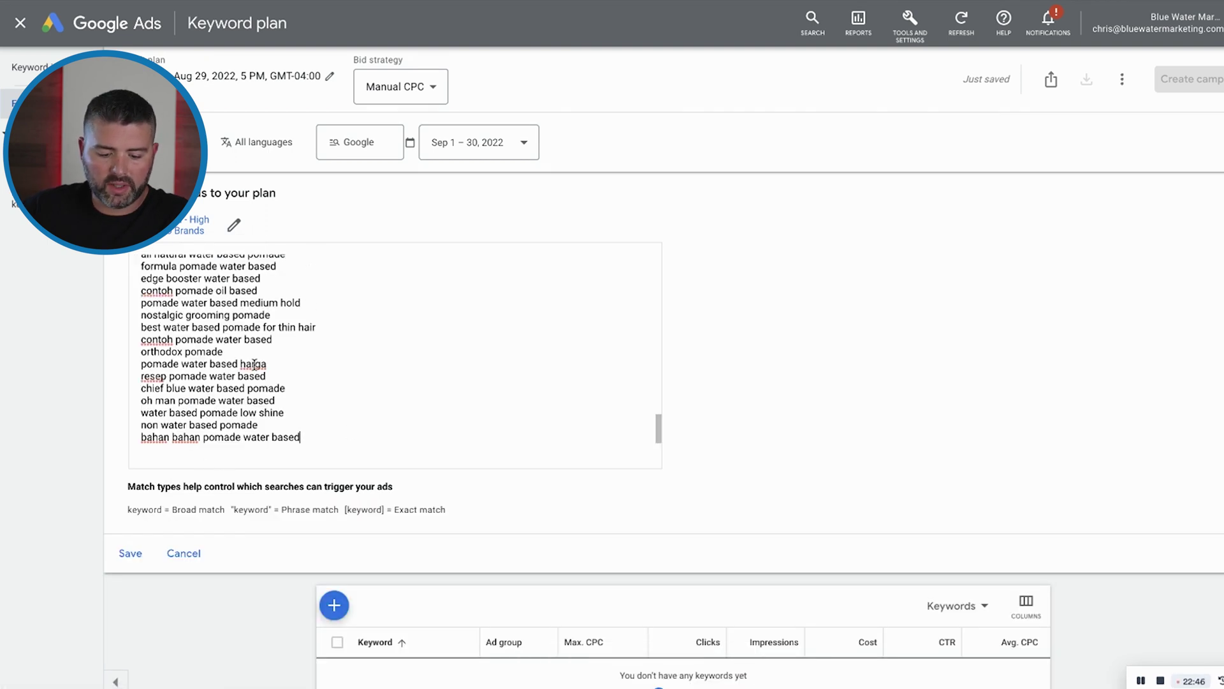
click(128, 555)
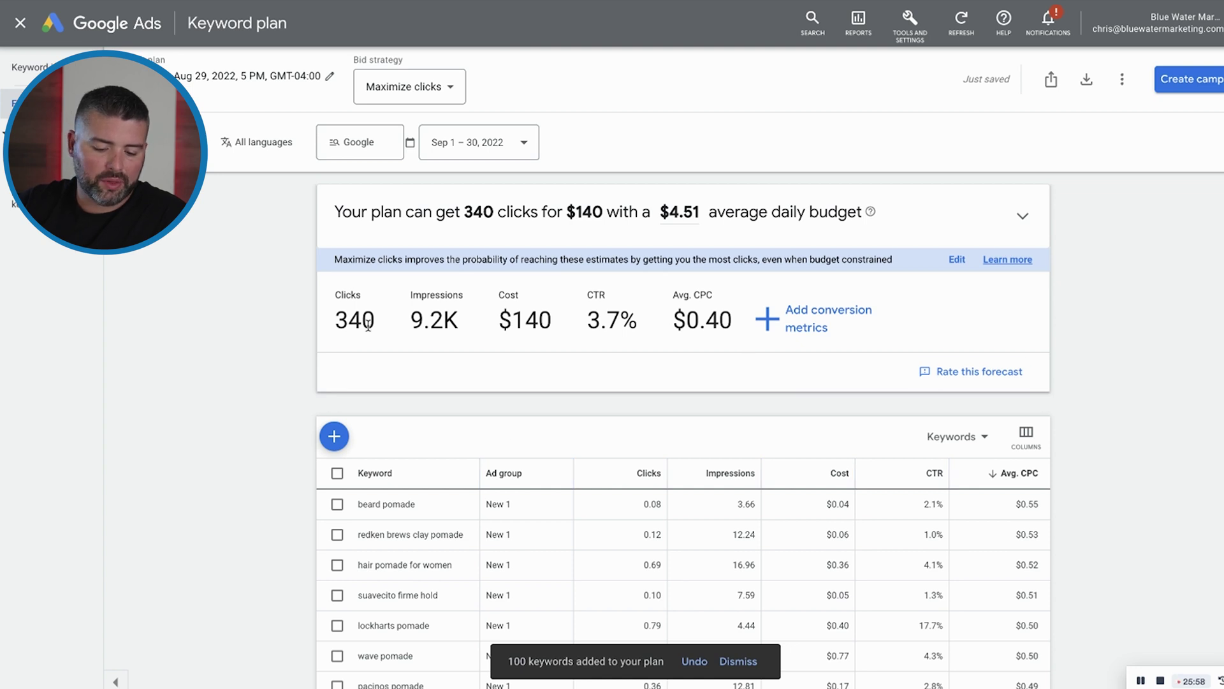
Step: Enter the expected conversion rate and value so the forecast includes conversion metrics
drag(499, 320, 554, 323)
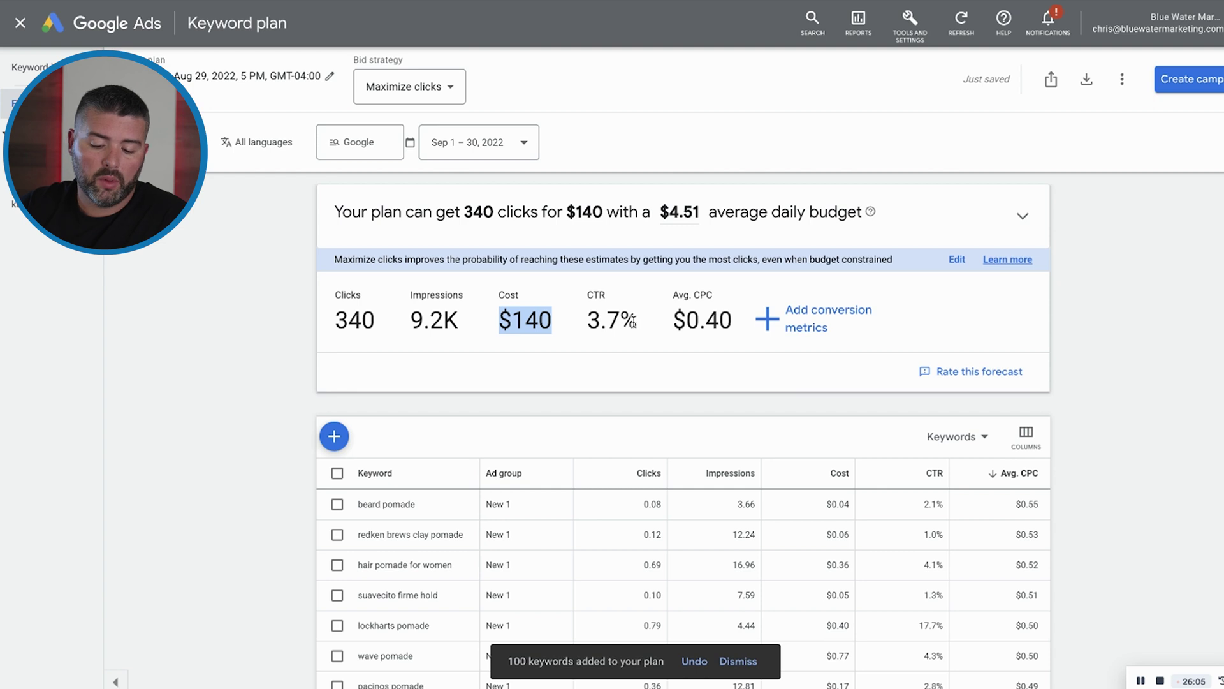
drag(639, 322, 589, 322)
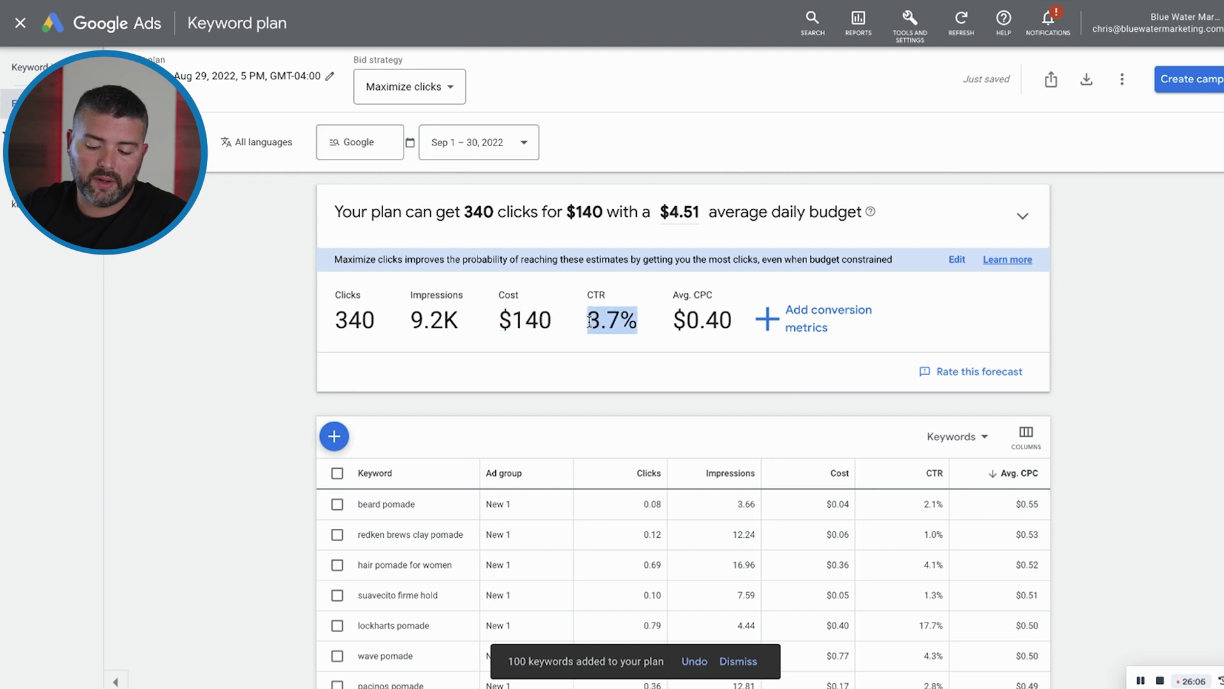
click(797, 313)
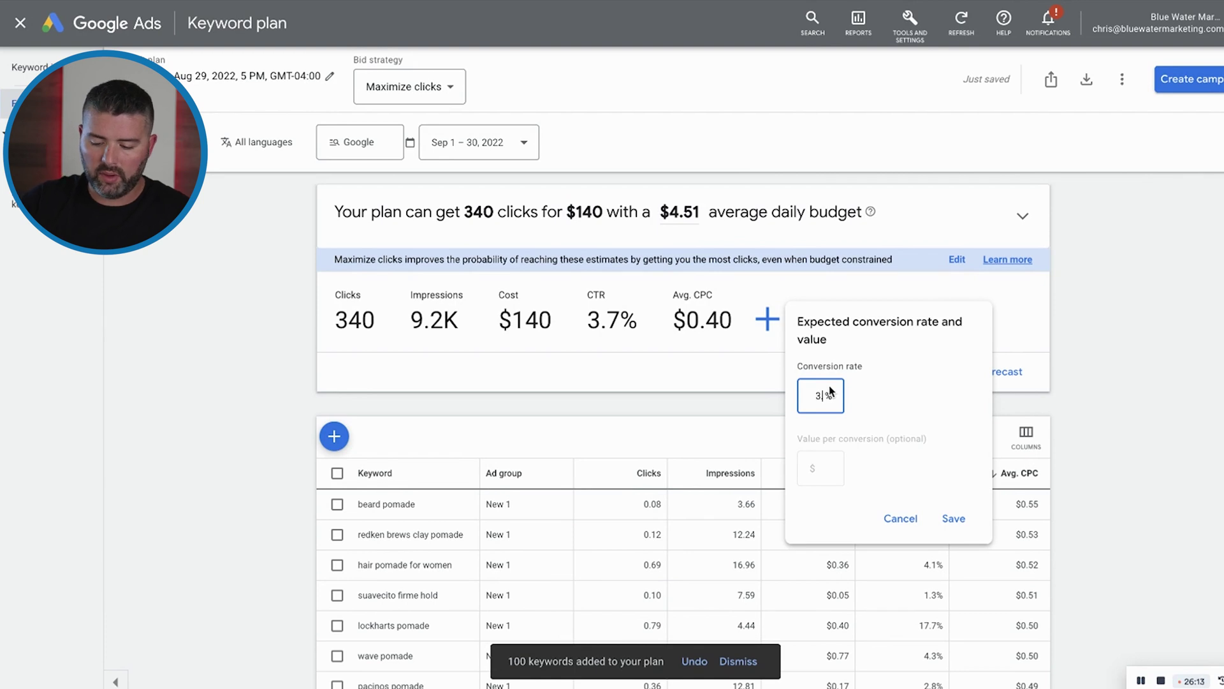
key(Tab)
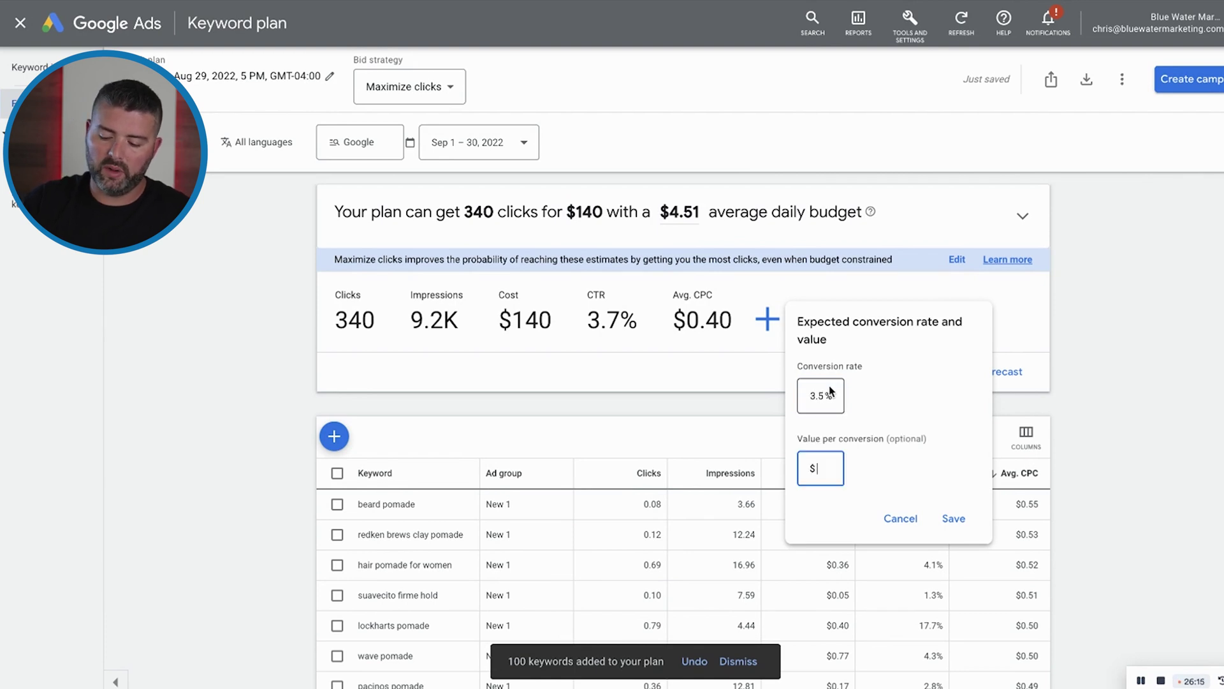
click(953, 518)
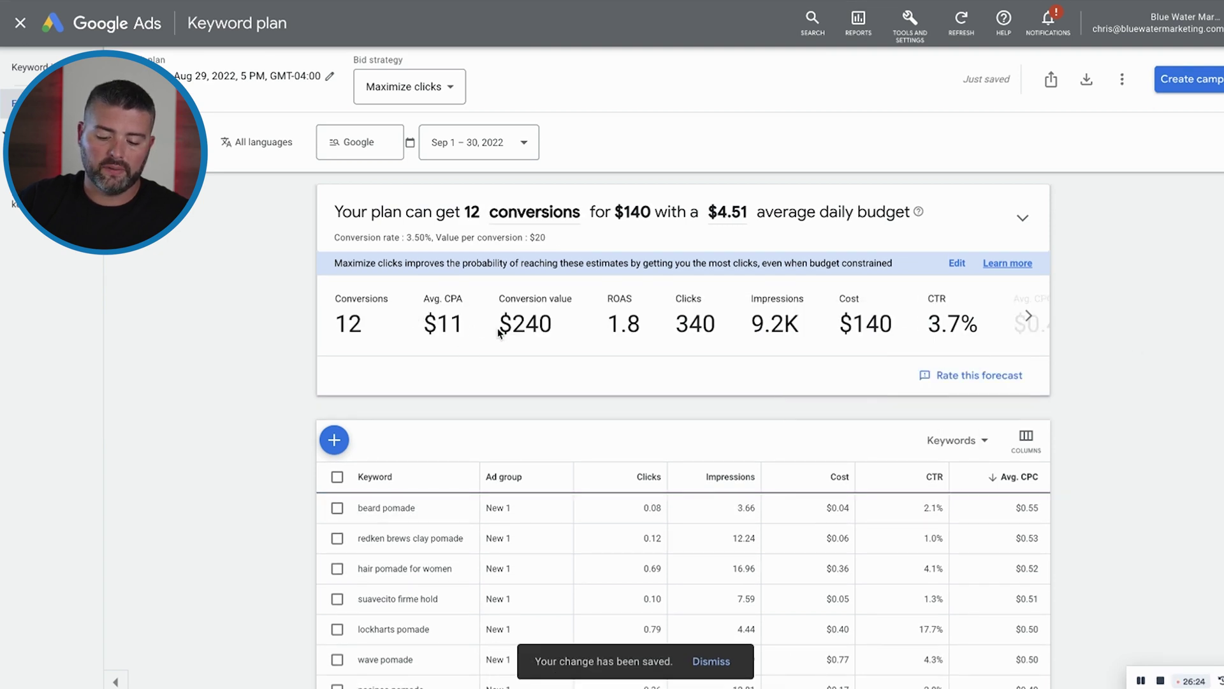
Step: Review the $240 conversion value, $140 cost and $0.40 Avg. CPC forecasts
drag(496, 330, 558, 336)
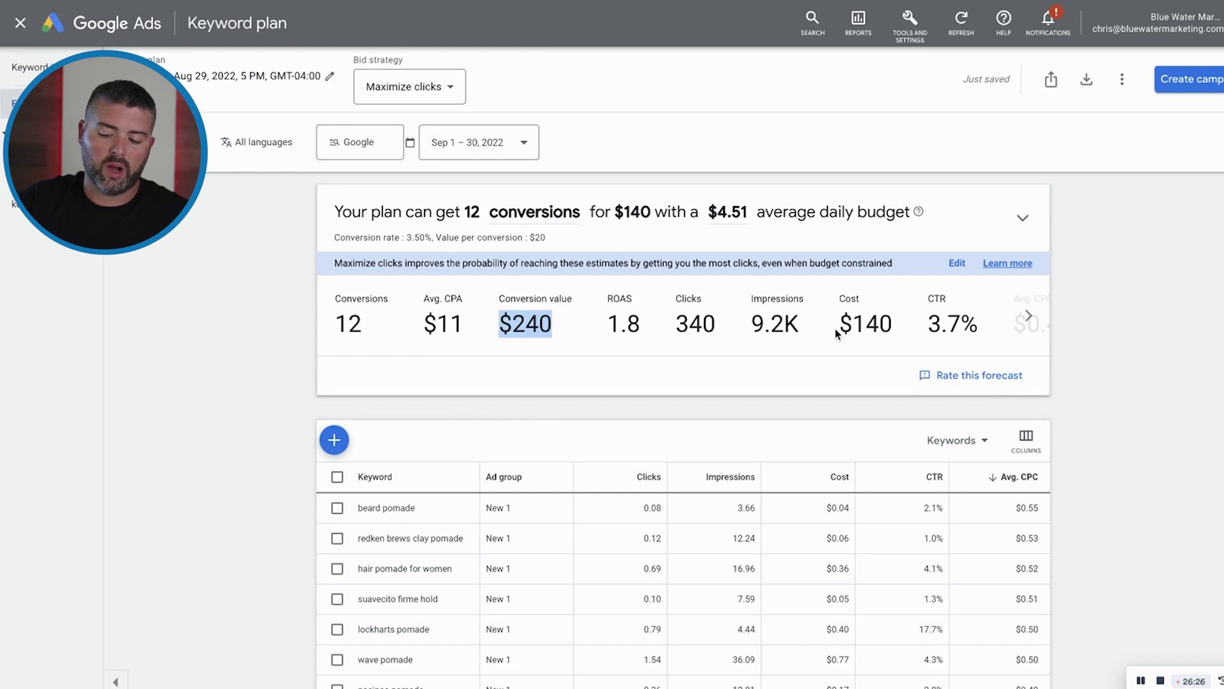
drag(837, 333, 894, 333)
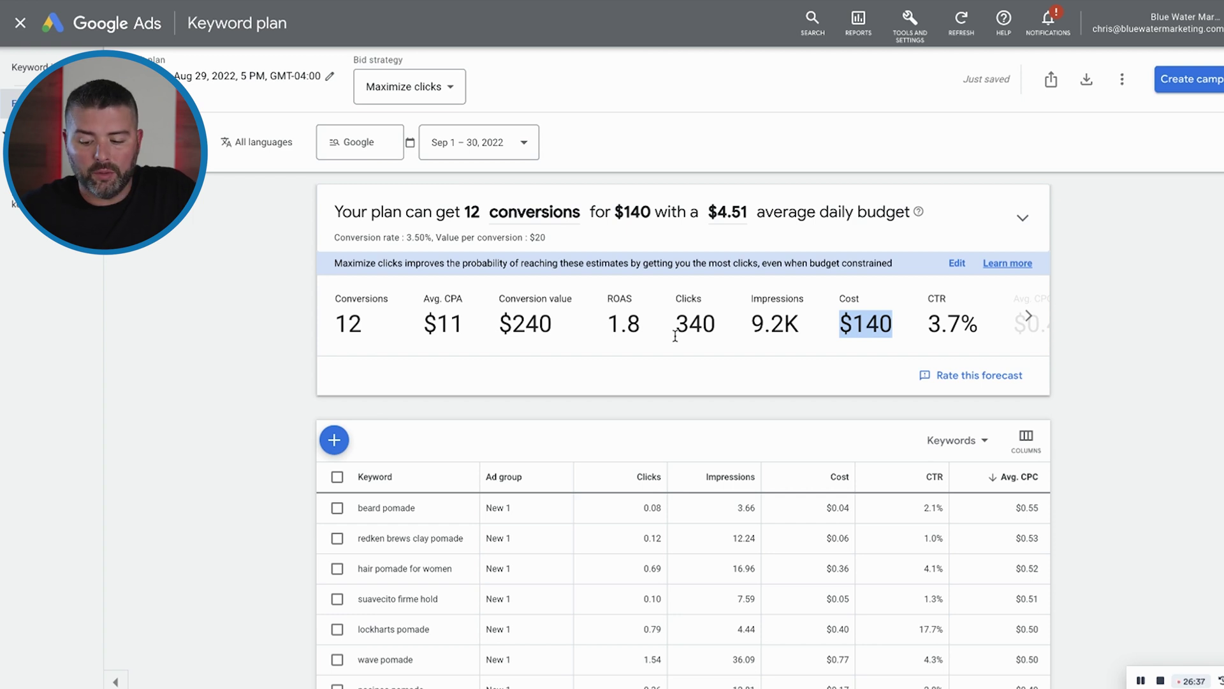
click(1101, 300)
click(1028, 316)
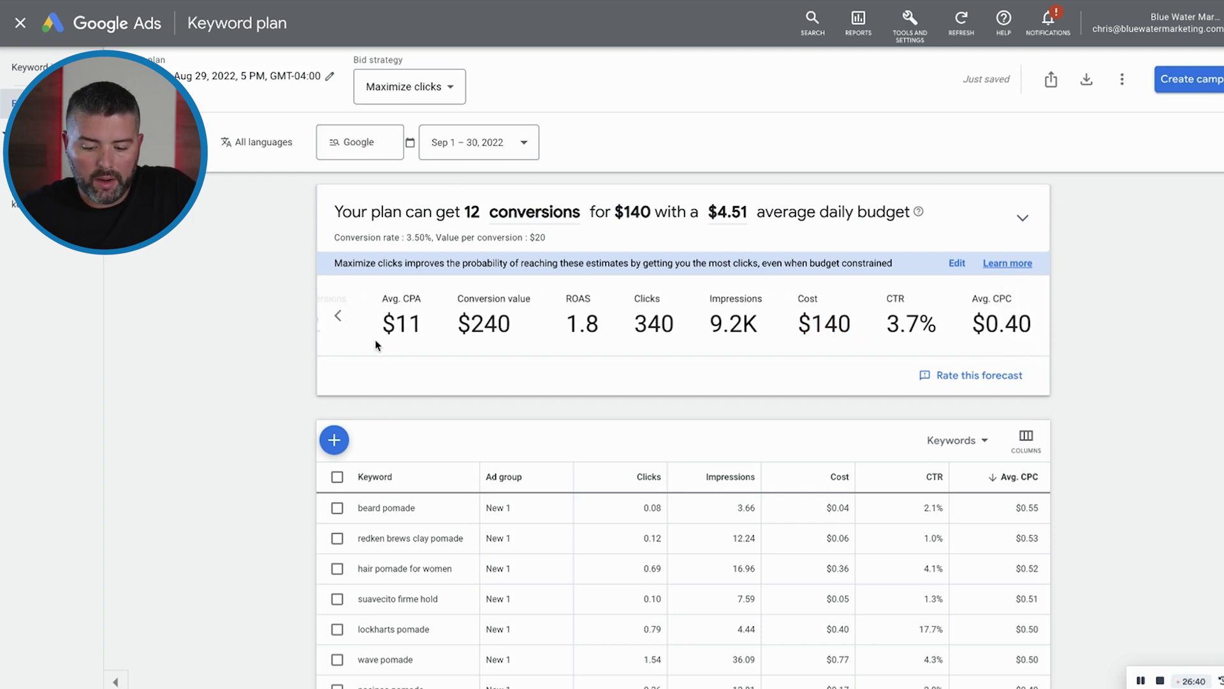
click(333, 316)
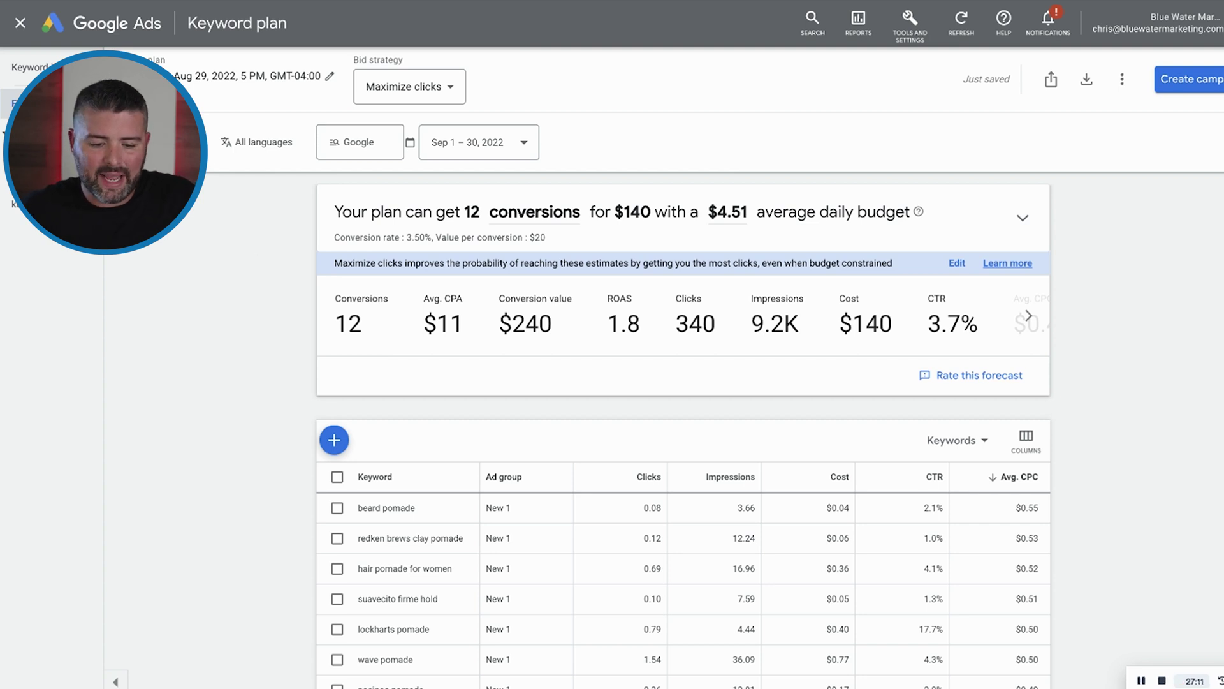
key(ctrl+Tab)
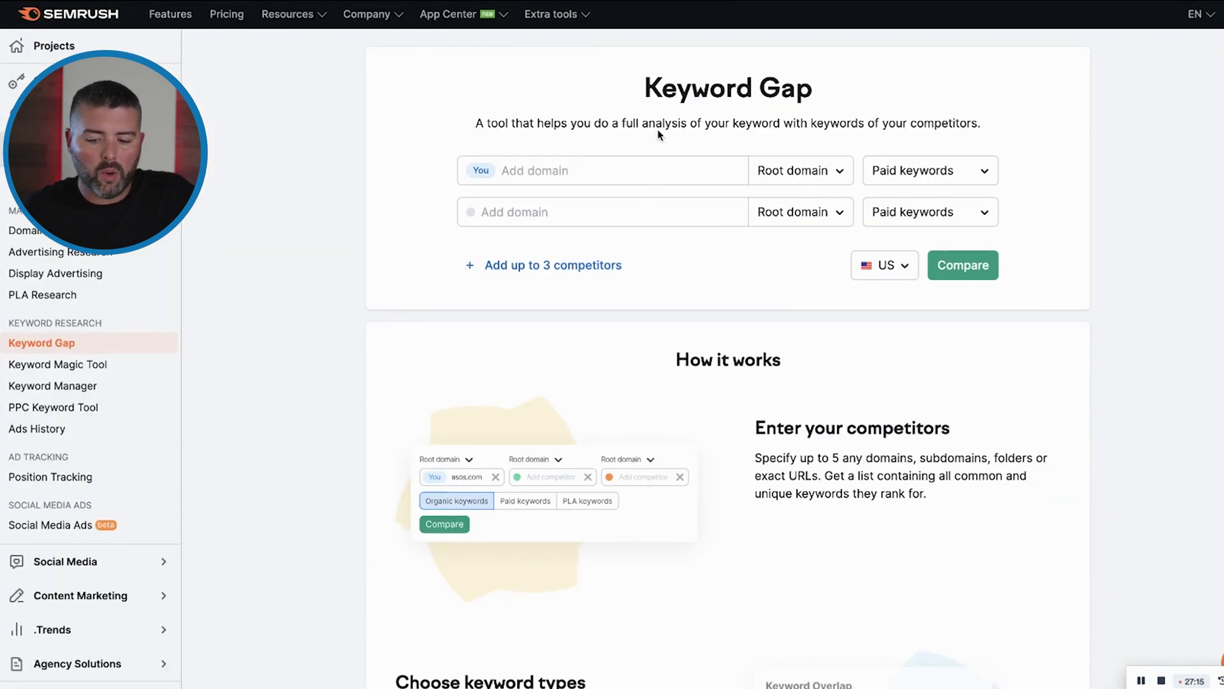
Step: Compare savagemangrooming.com with savagemanebeardco.com, goldenbeards.com, groominghut.com and savagesoaps.com in Keyword Gap
click(641, 171)
text(sa)
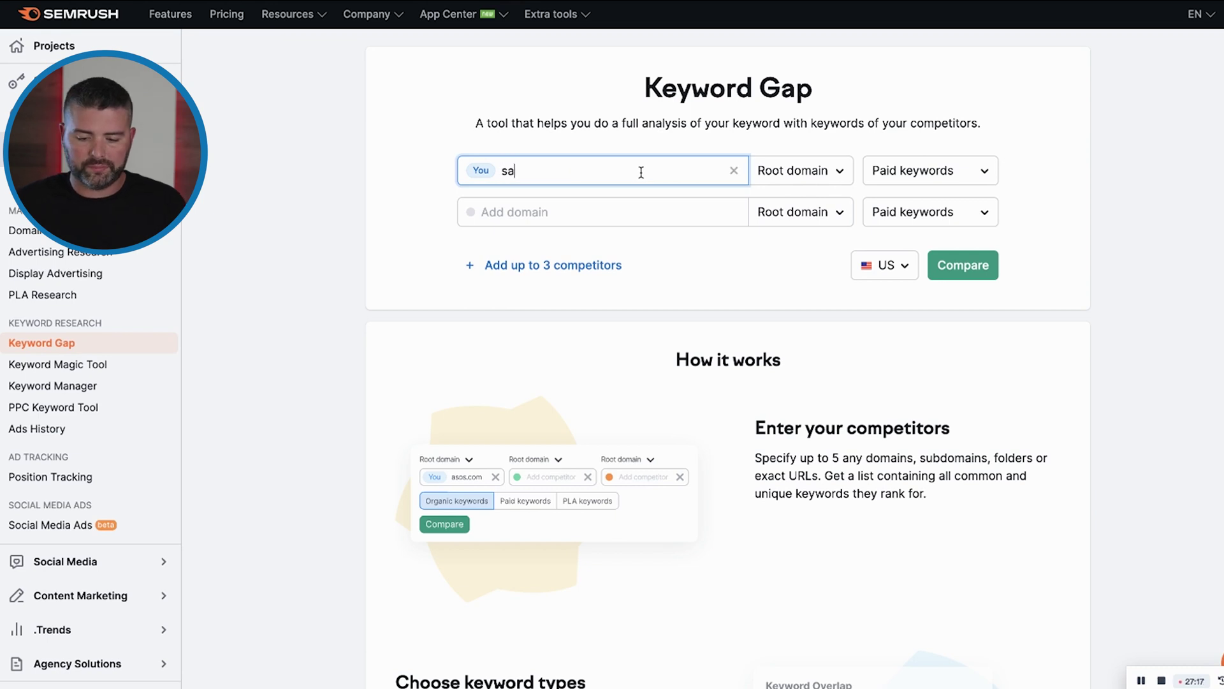
text(vagemangrooming.com)
key(Tab)
click(622, 212)
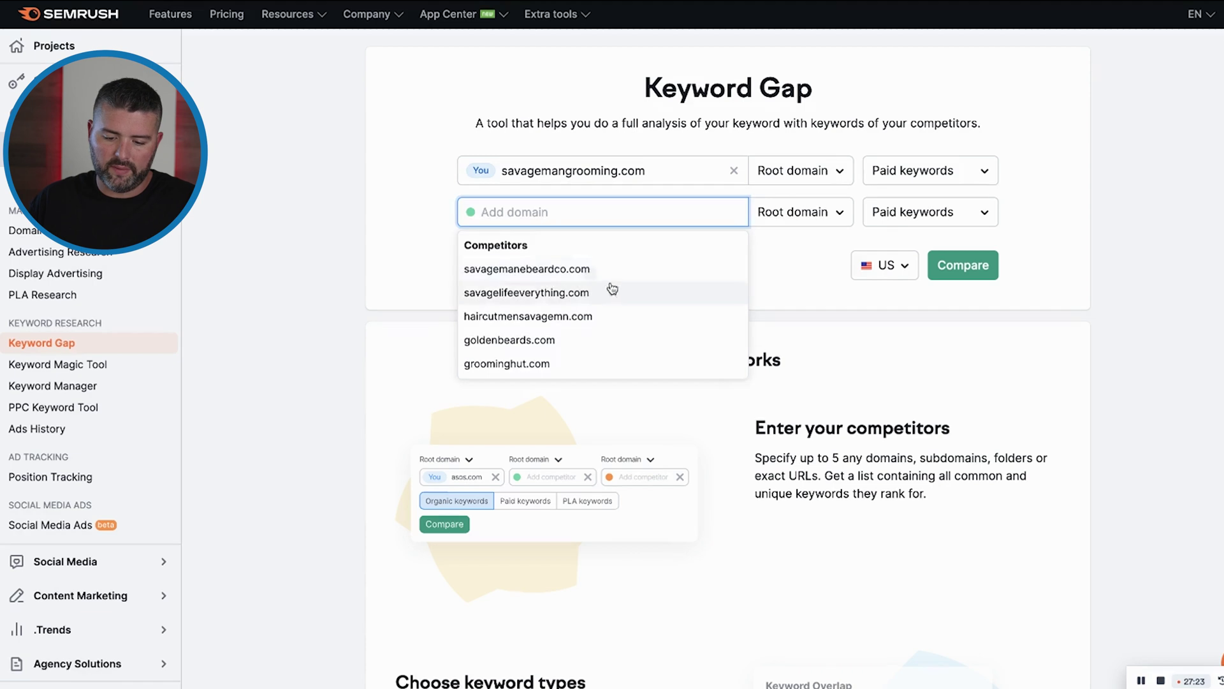
click(609, 285)
click(602, 279)
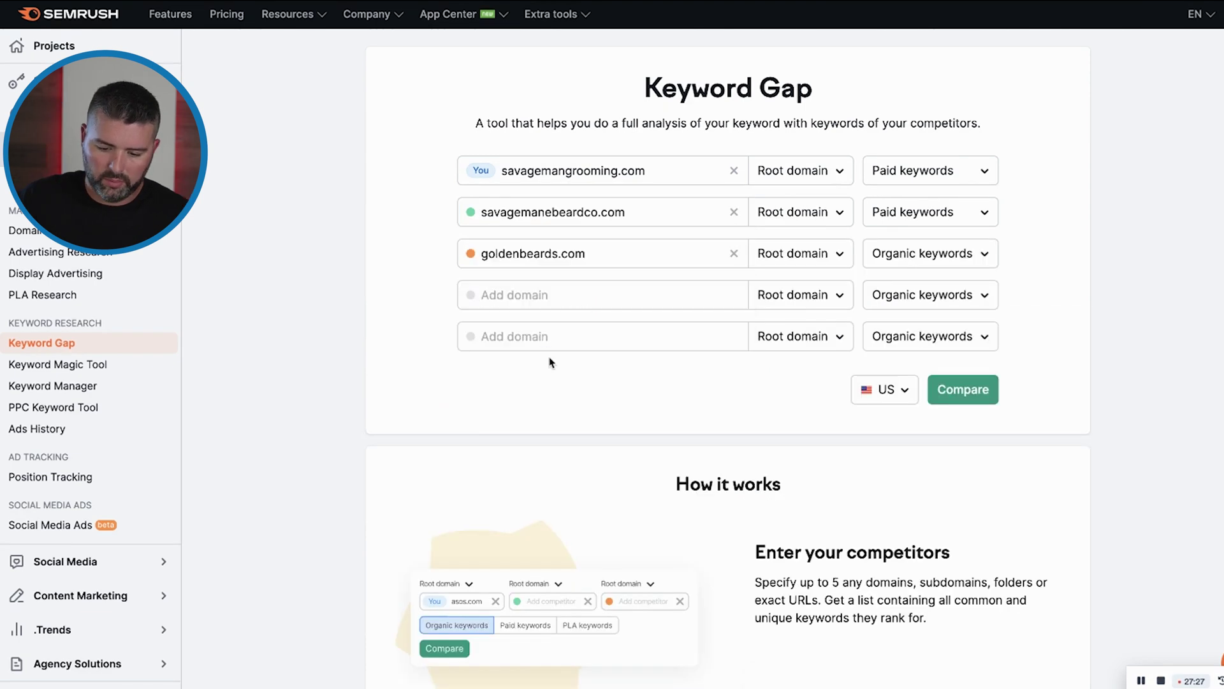
click(525, 298)
click(527, 399)
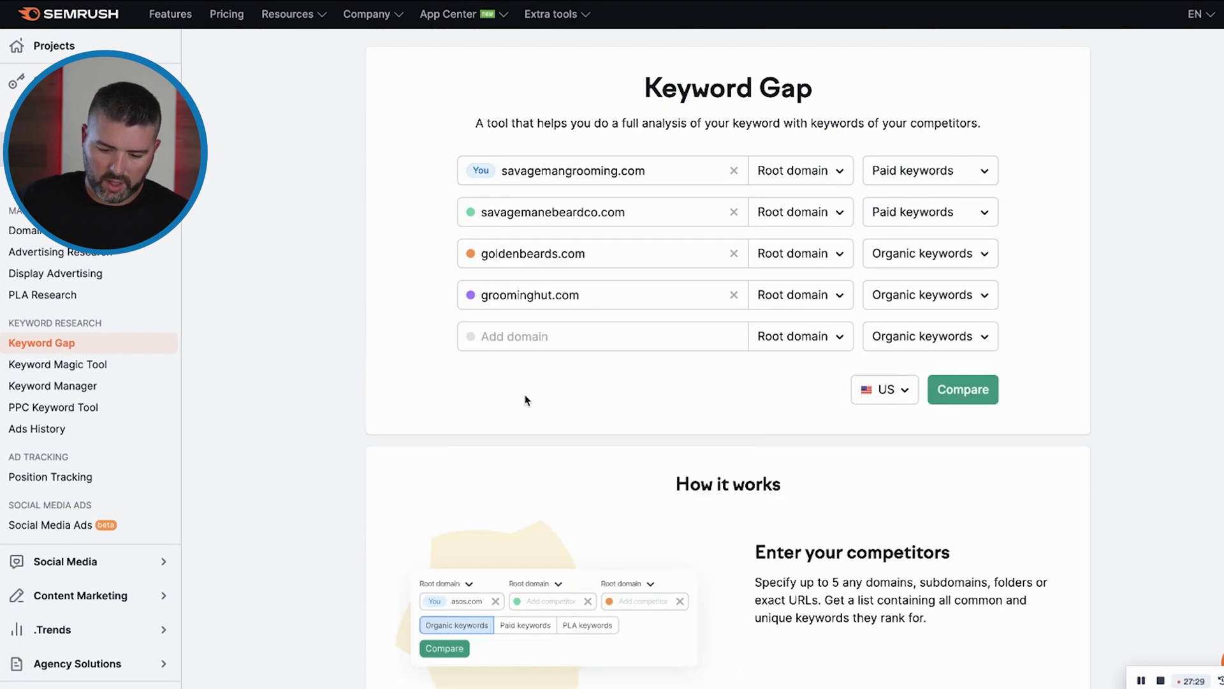
click(645, 332)
click(546, 465)
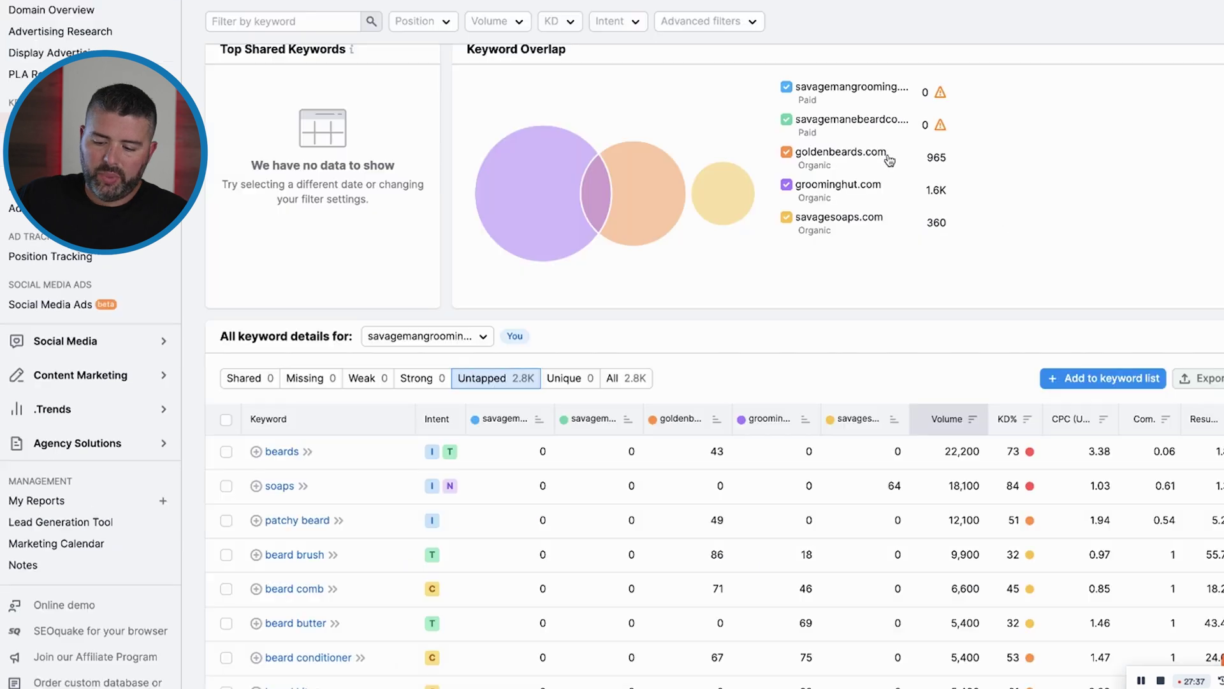
scroll(1047, 204, down, 4)
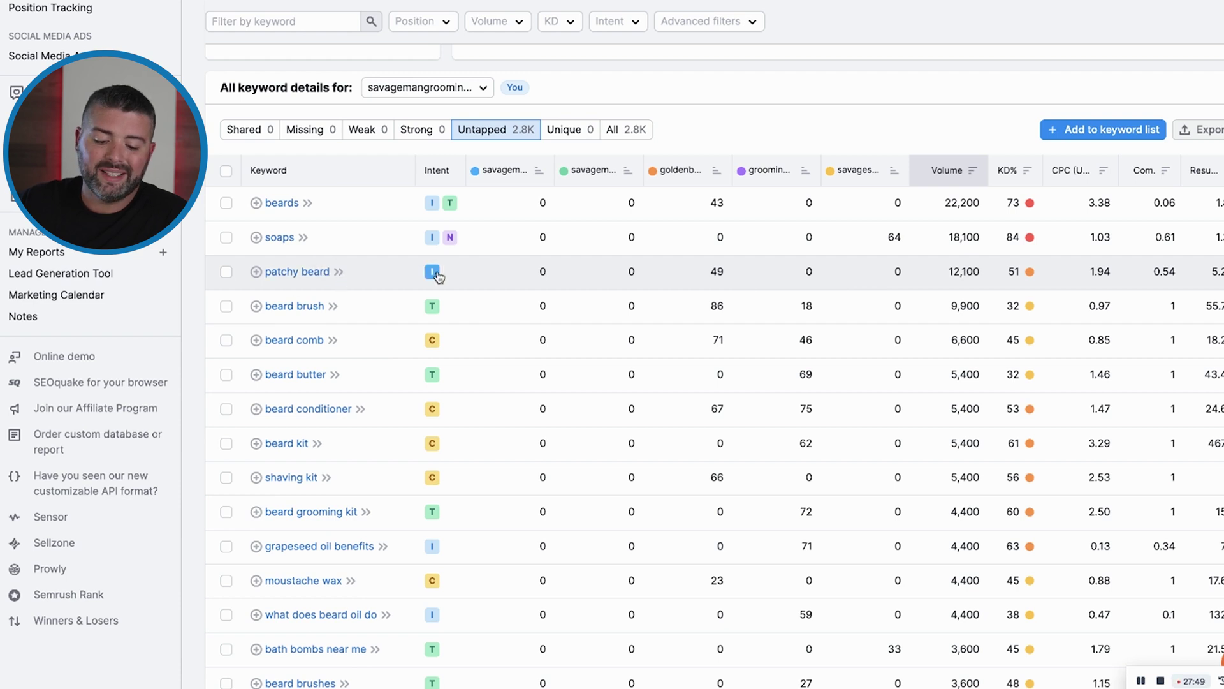
mouse_move(432, 273)
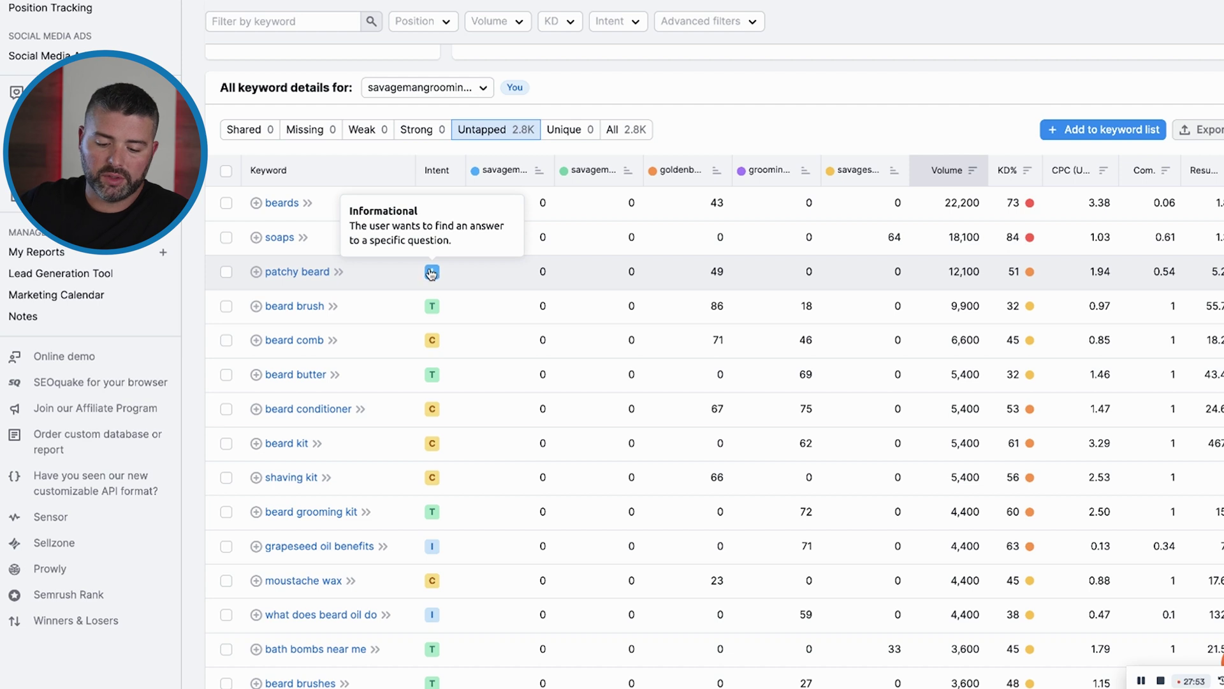
mouse_move(700, 175)
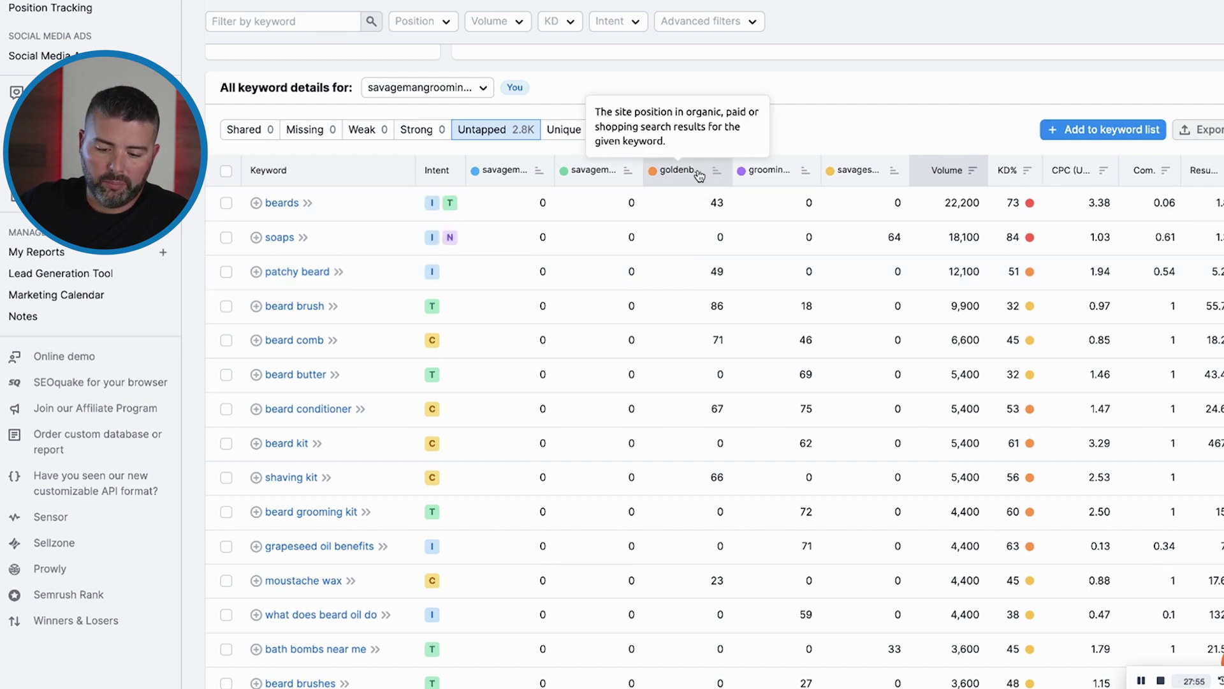
scroll(699, 177, up, 4)
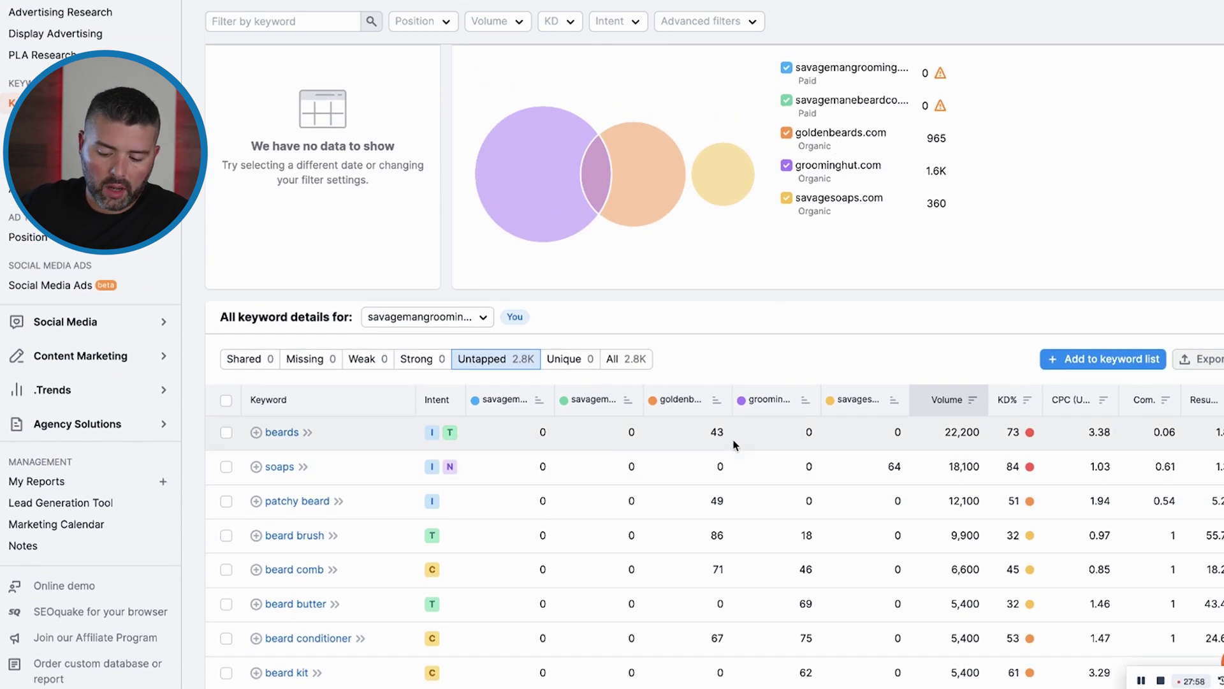
scroll(733, 445, down, 3)
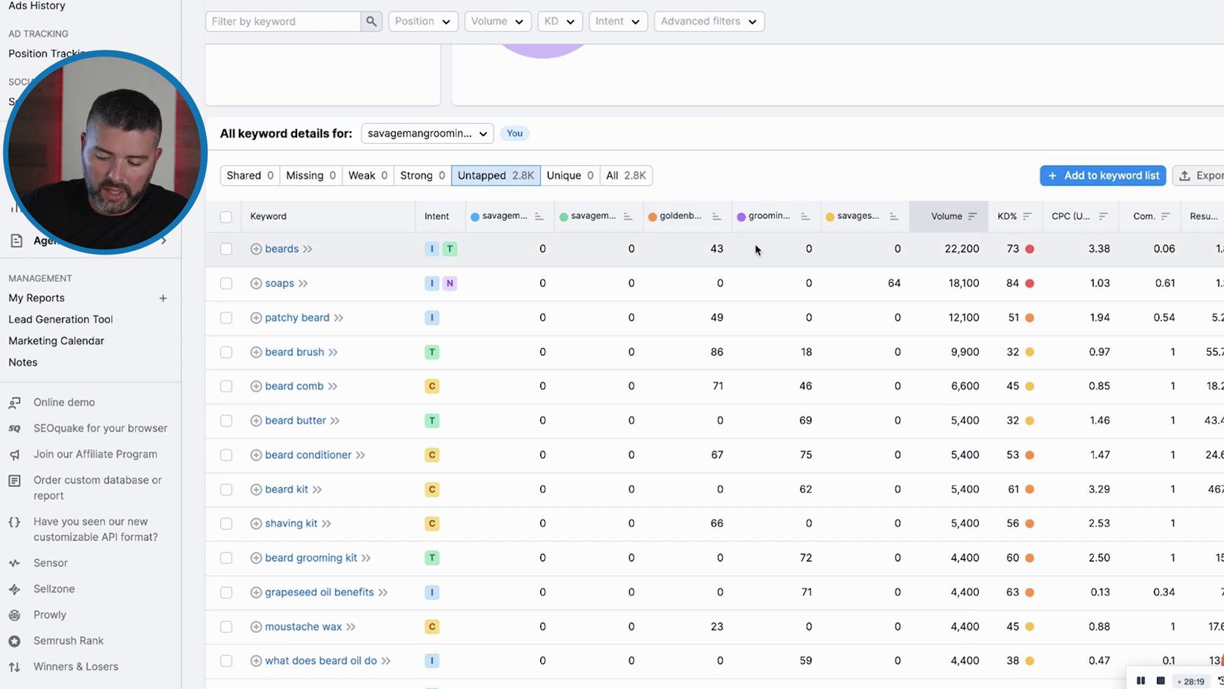
scroll(785, 423, down, 2)
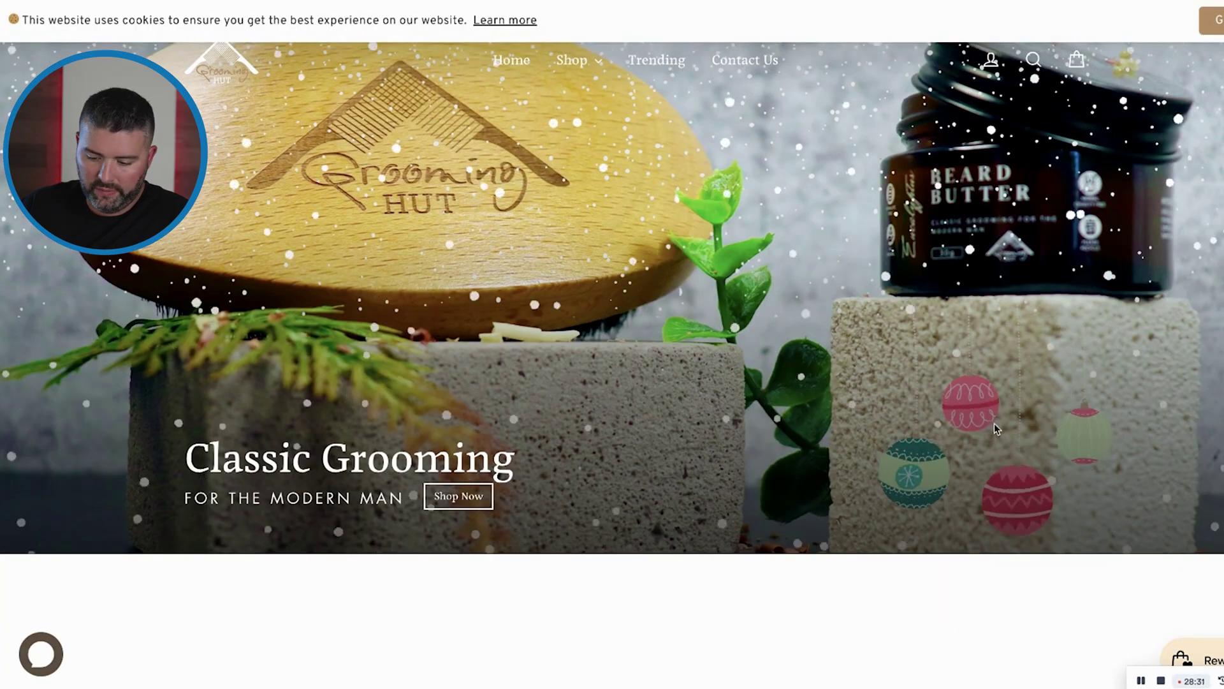
scroll(985, 424, down, 10)
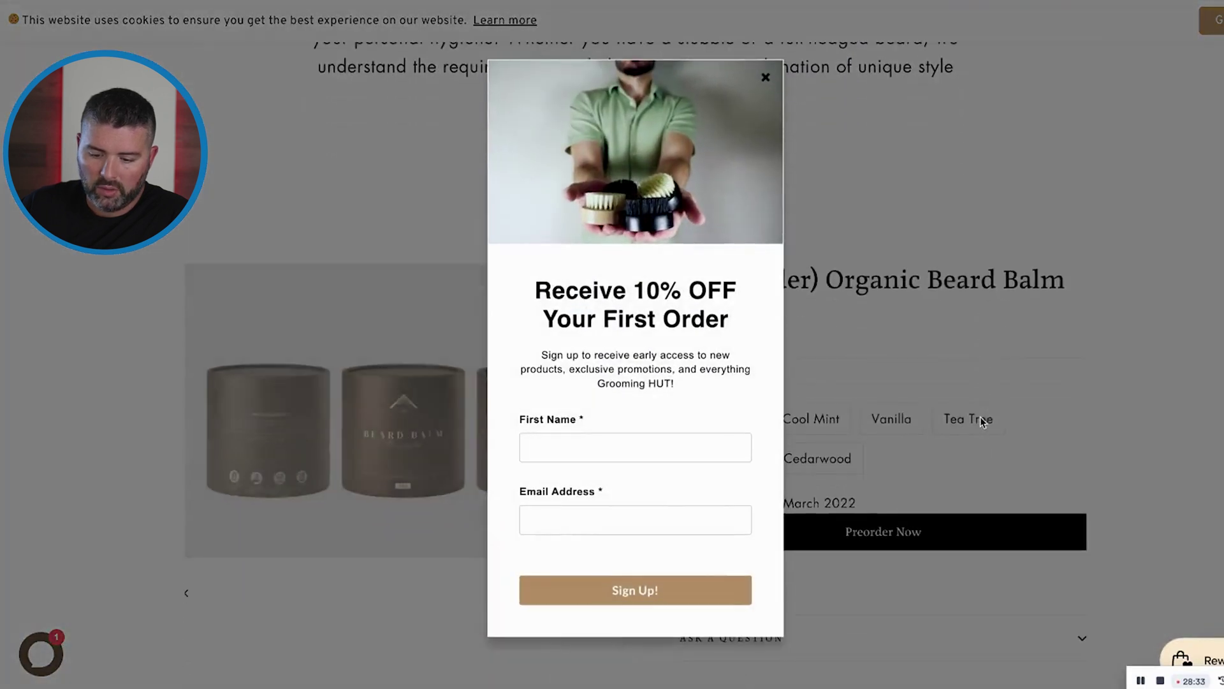
click(1101, 342)
scroll(1101, 342, down, 3)
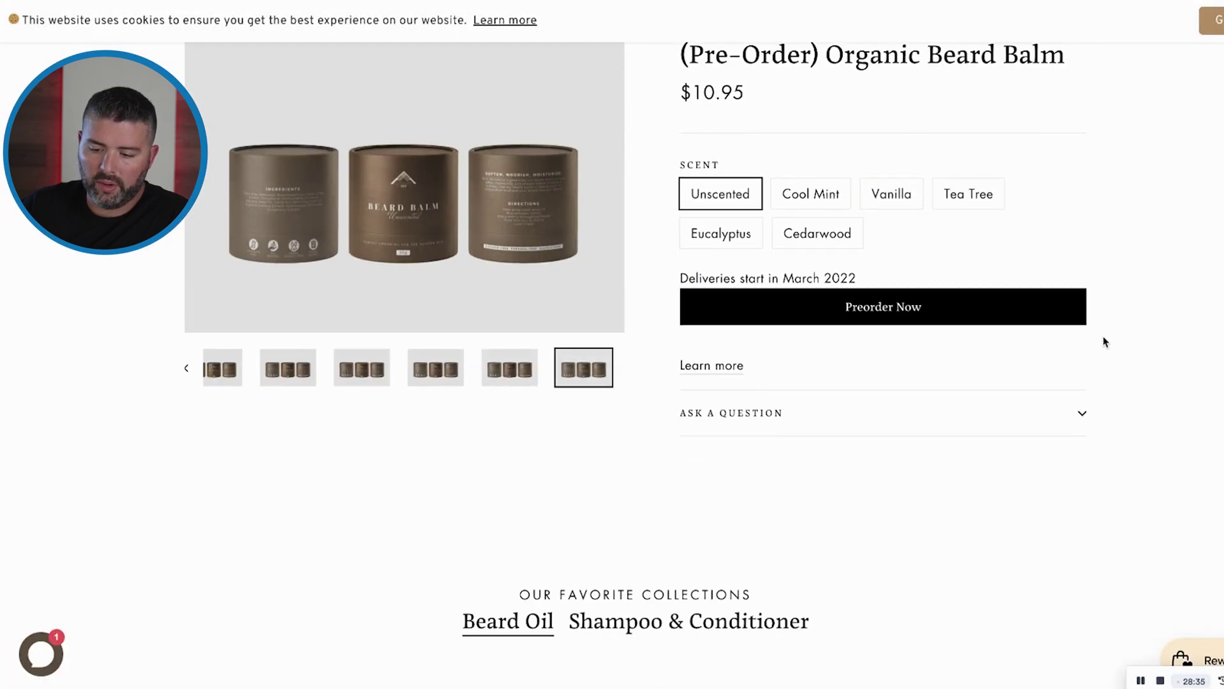
scroll(740, 155, down, 9)
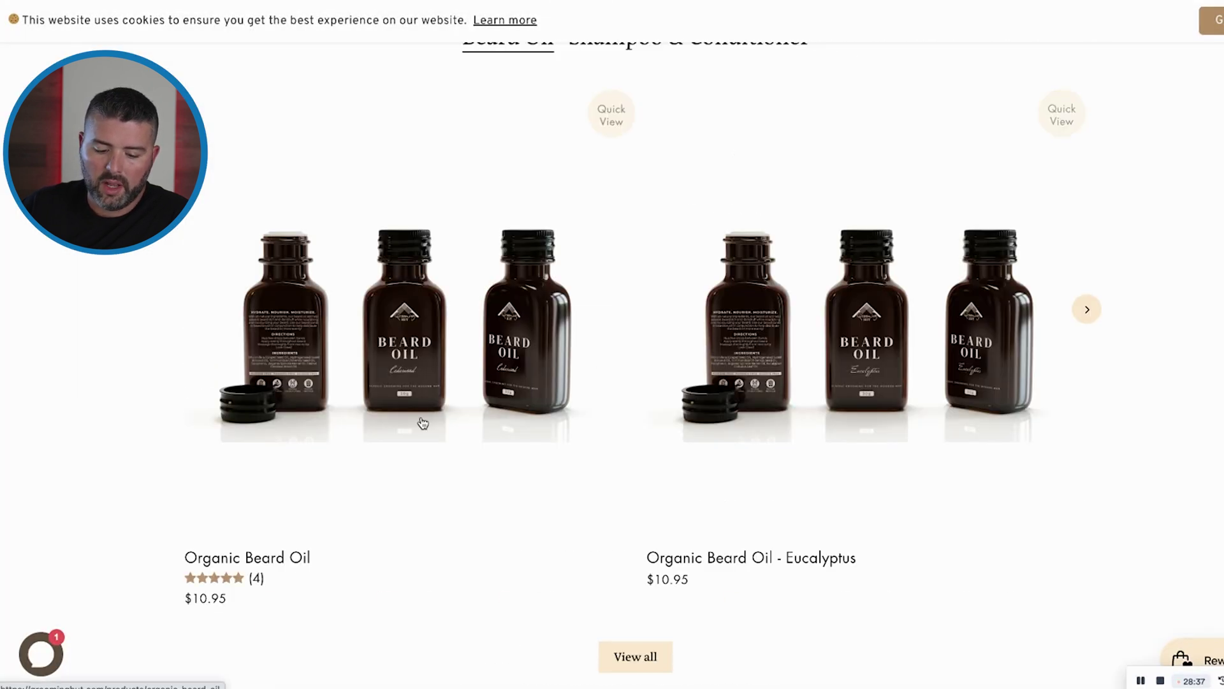
scroll(422, 423, down, 4)
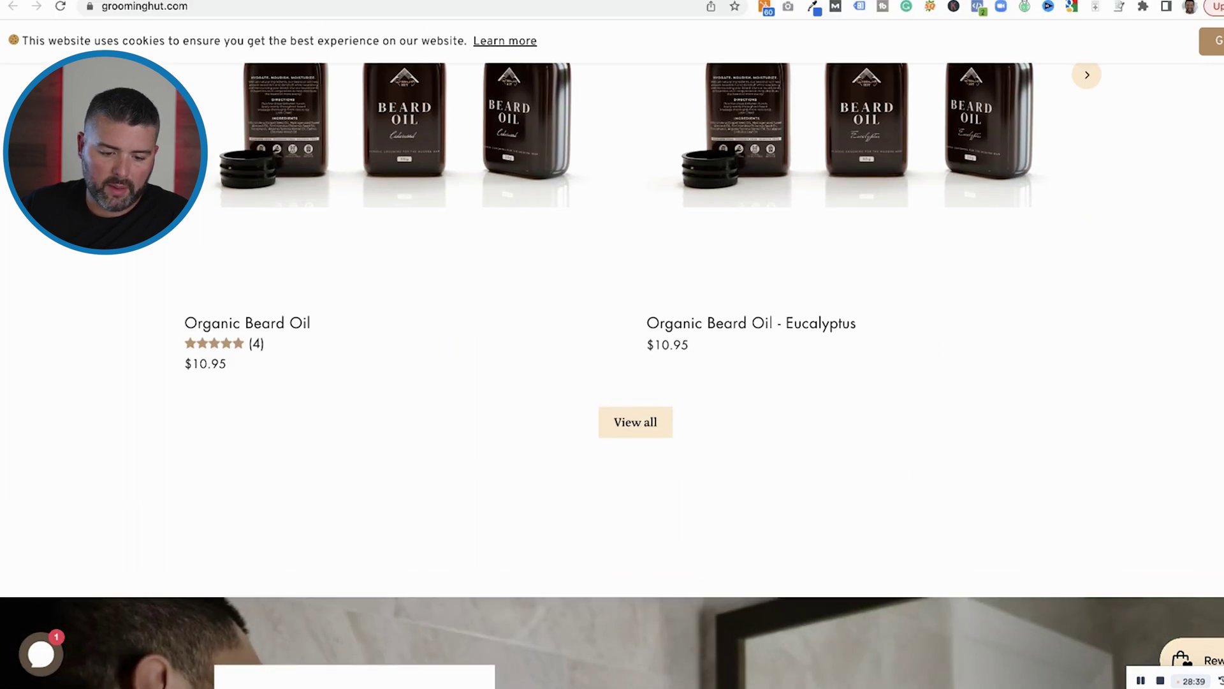
key(ctrl+w)
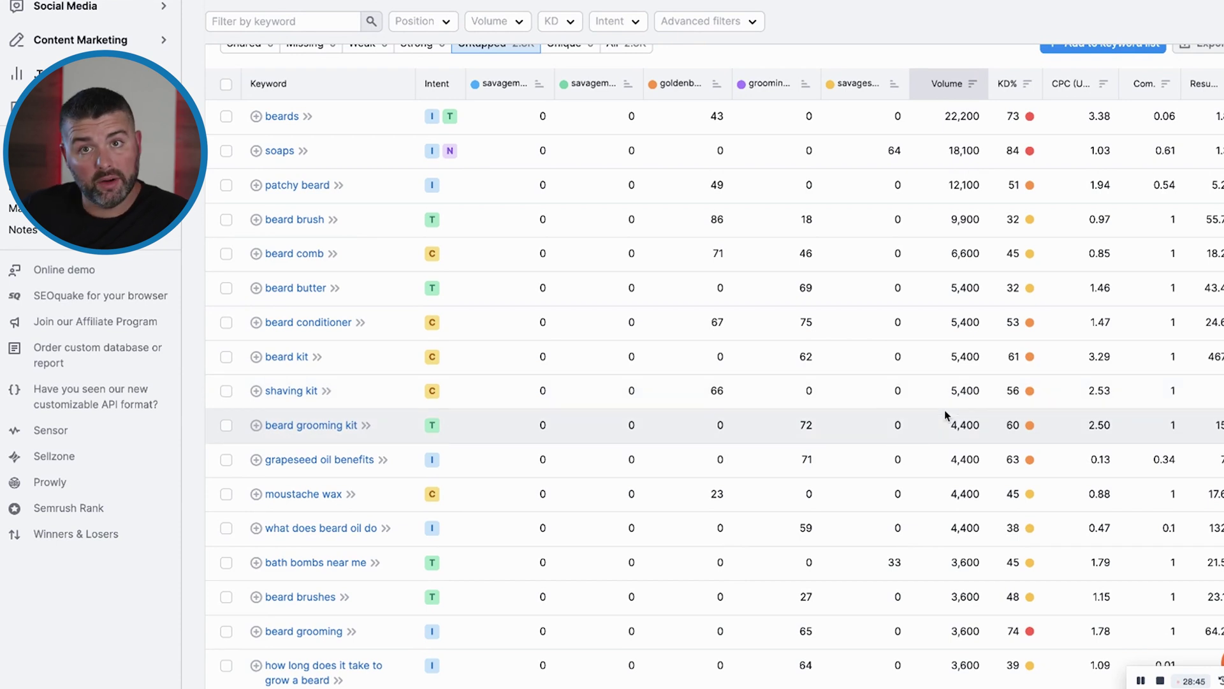
Step: Scroll through the Keyword Gap results, then return to the Google Ads plan forecast
scroll(946, 414, down, 3)
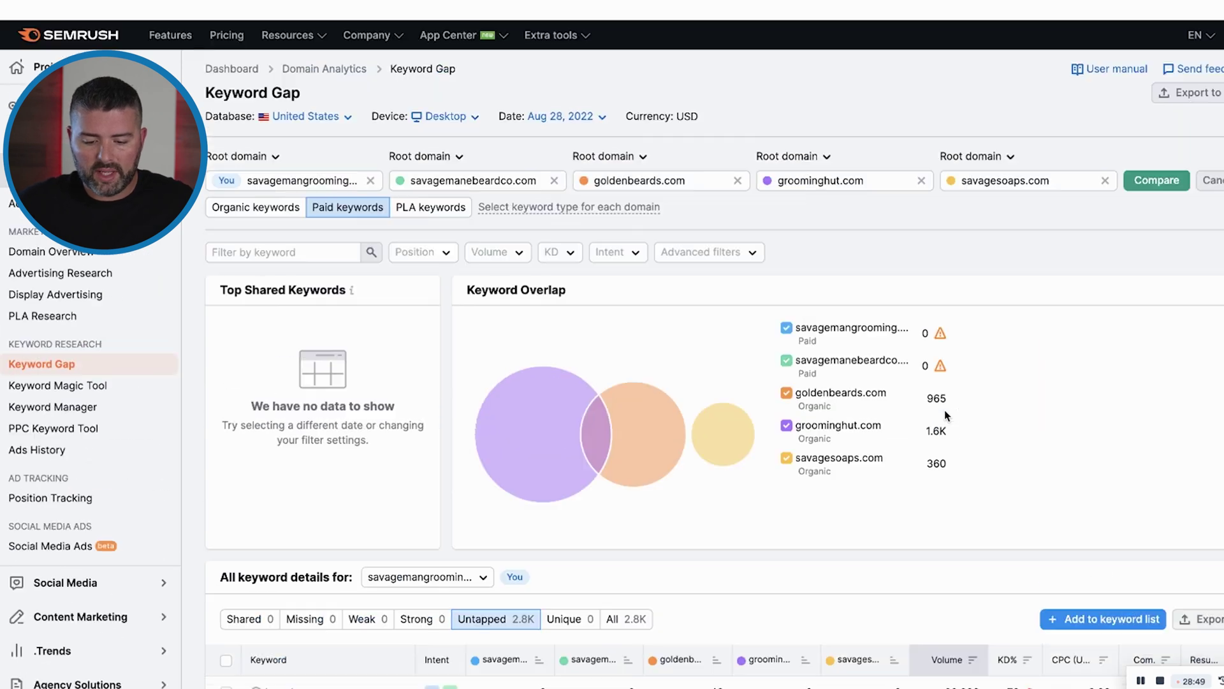
scroll(384, 185, down, 12)
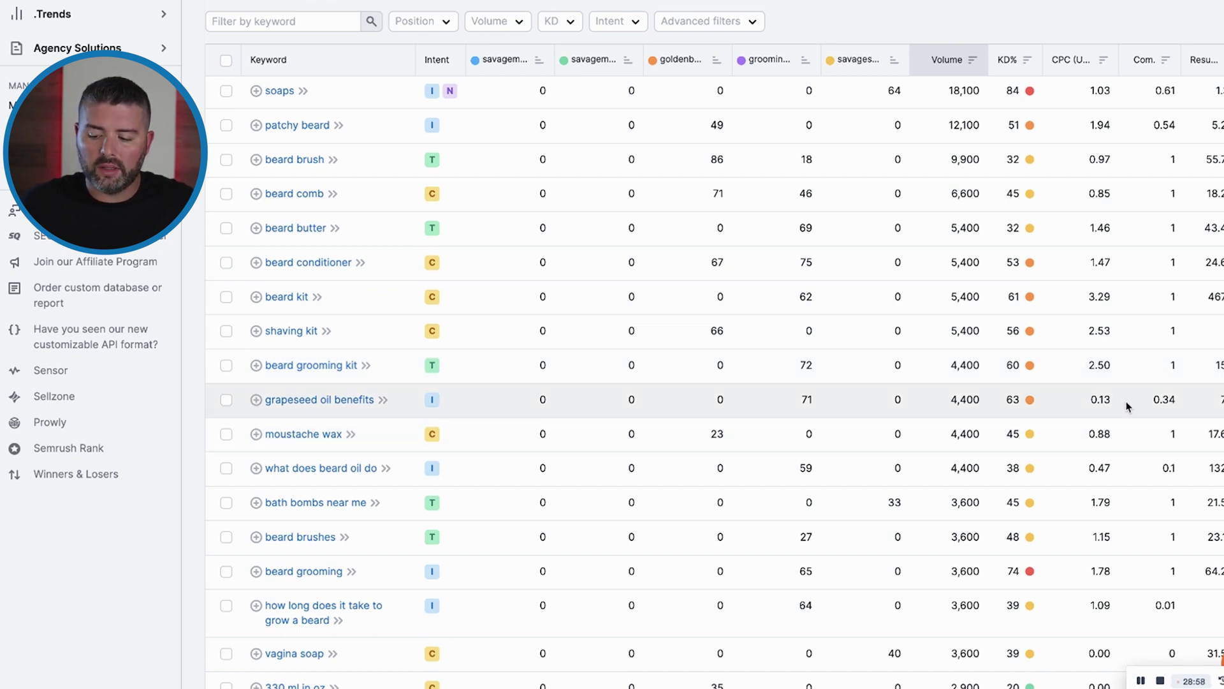
key(ctrl+Tab)
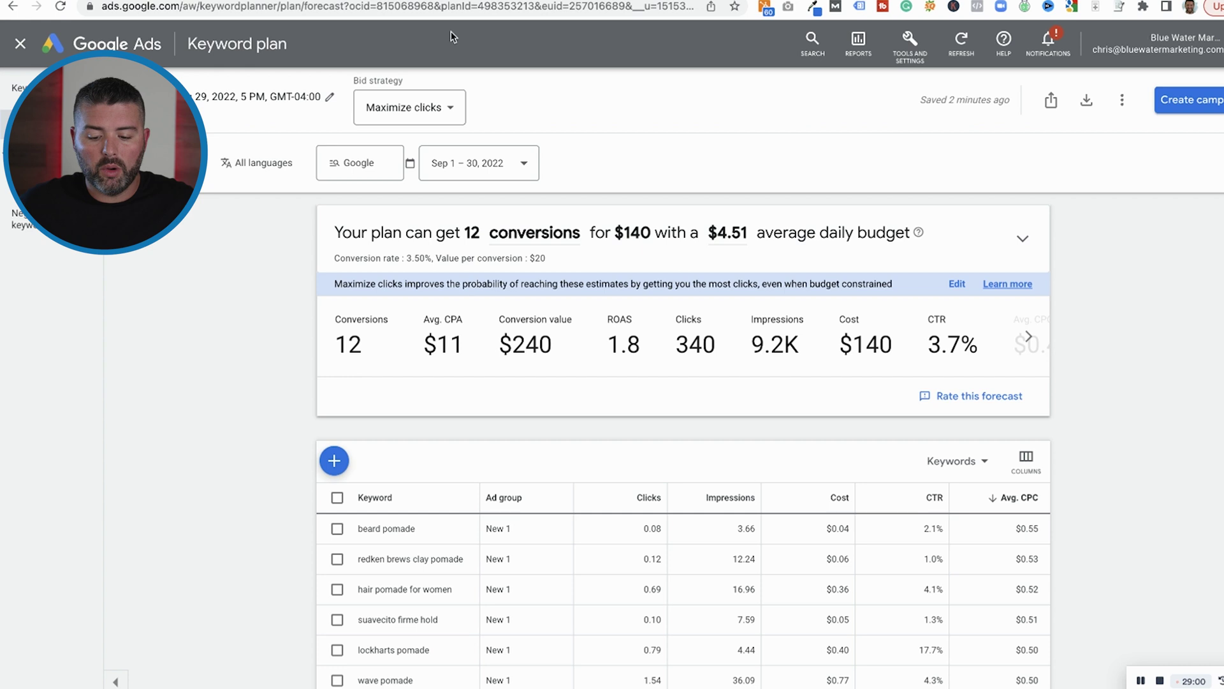